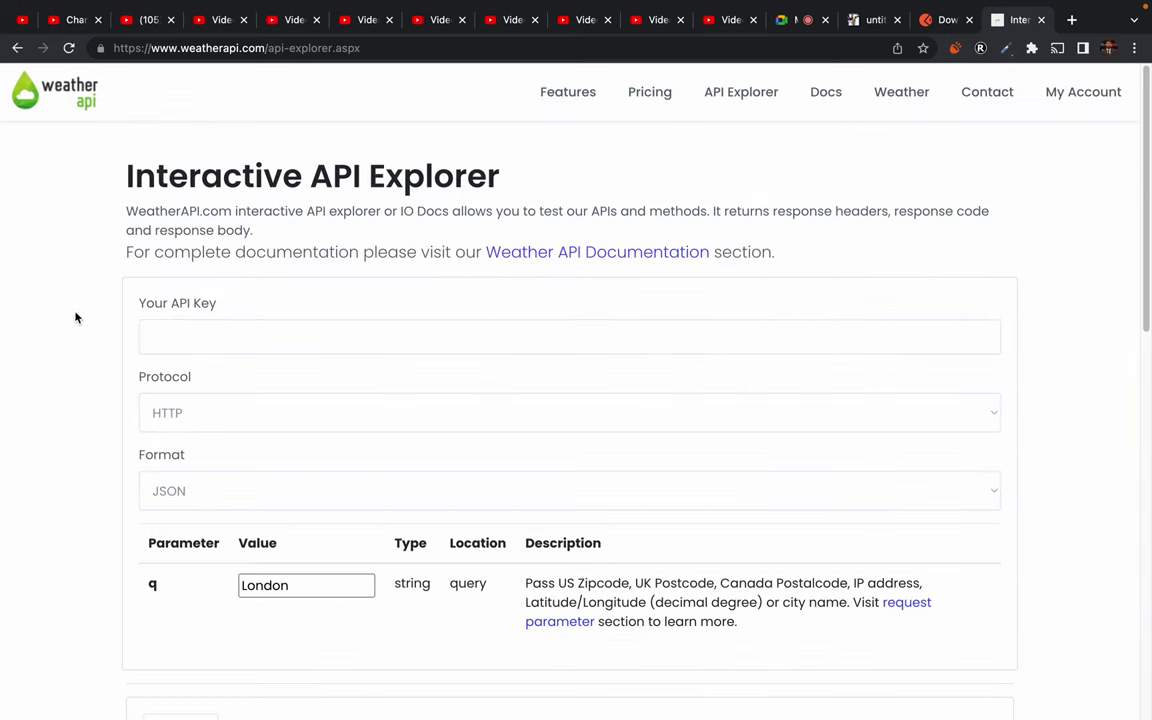
# Show the Current API response for London with aqi set to no and highlight the generated call URL.
pyautogui.scroll(-3, 185, 412)
pyautogui.scroll(3, 185, 411)
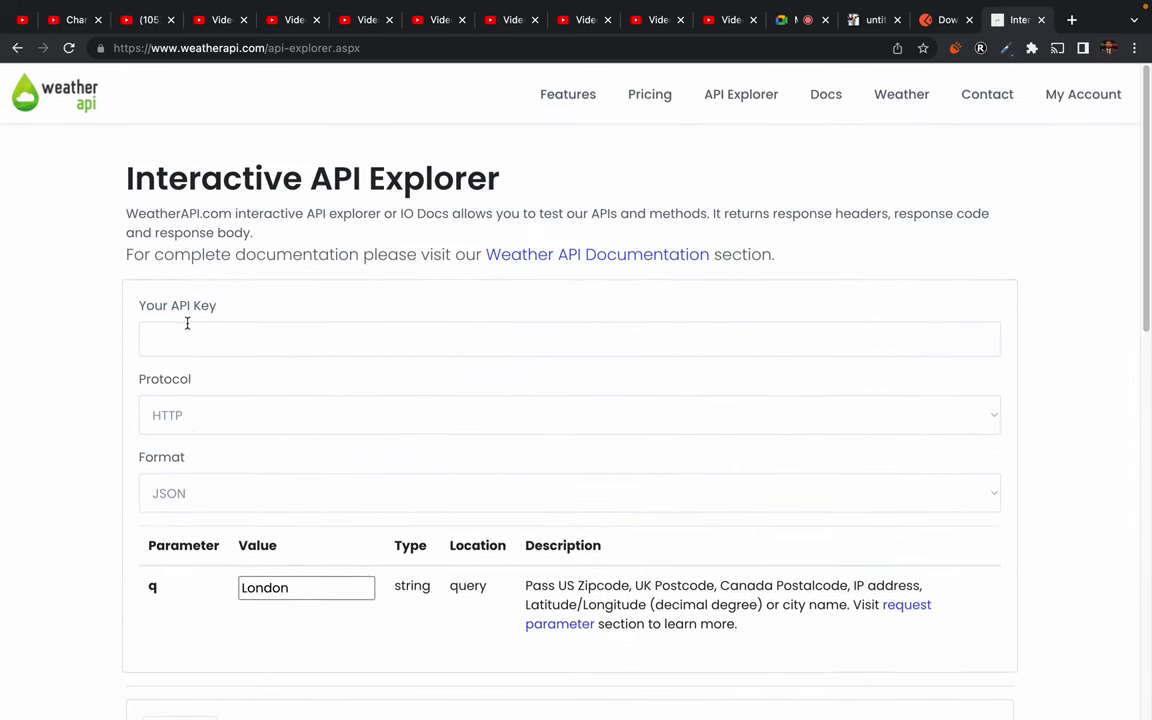
pyautogui.click(183, 337)
pyautogui.scroll(-4, 89, 512)
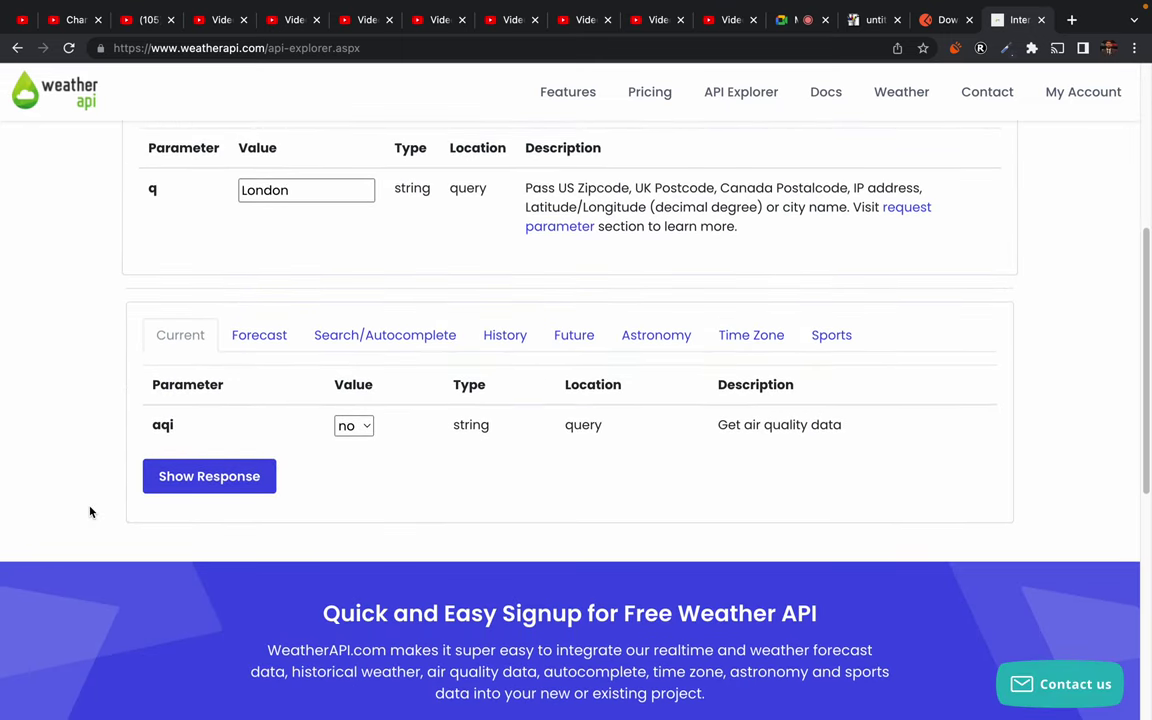
pyautogui.scroll(1, 290, 428)
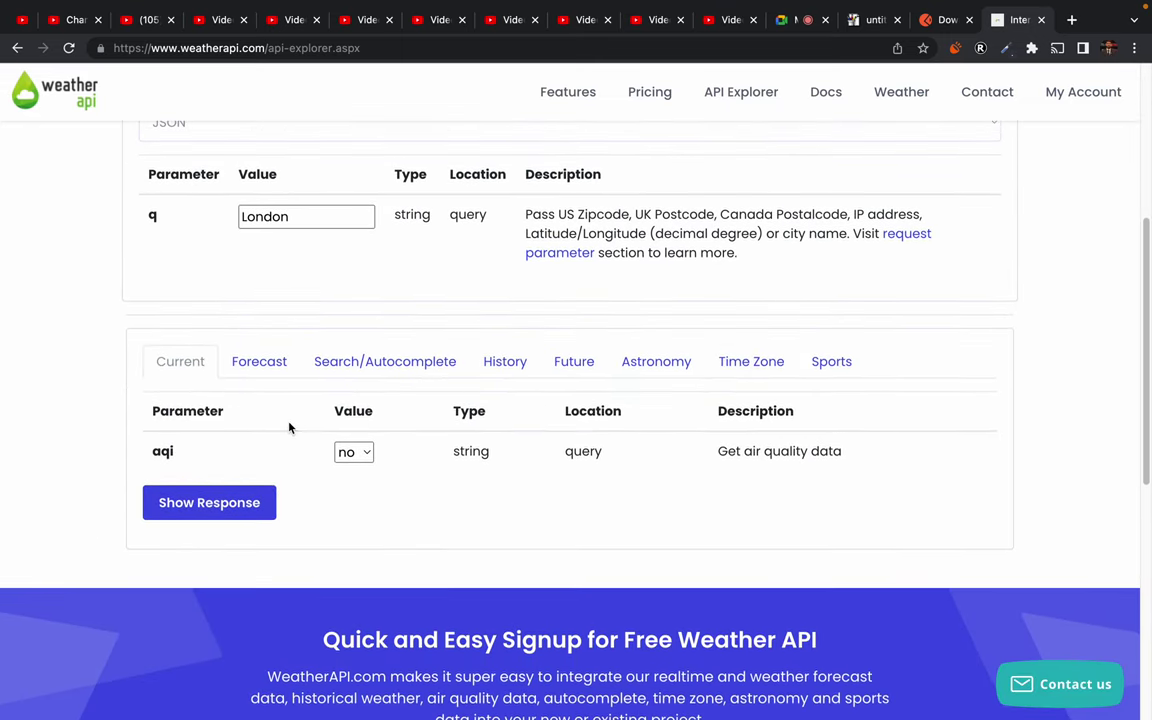
pyautogui.click(170, 363)
pyautogui.scroll(-3, 140, 517)
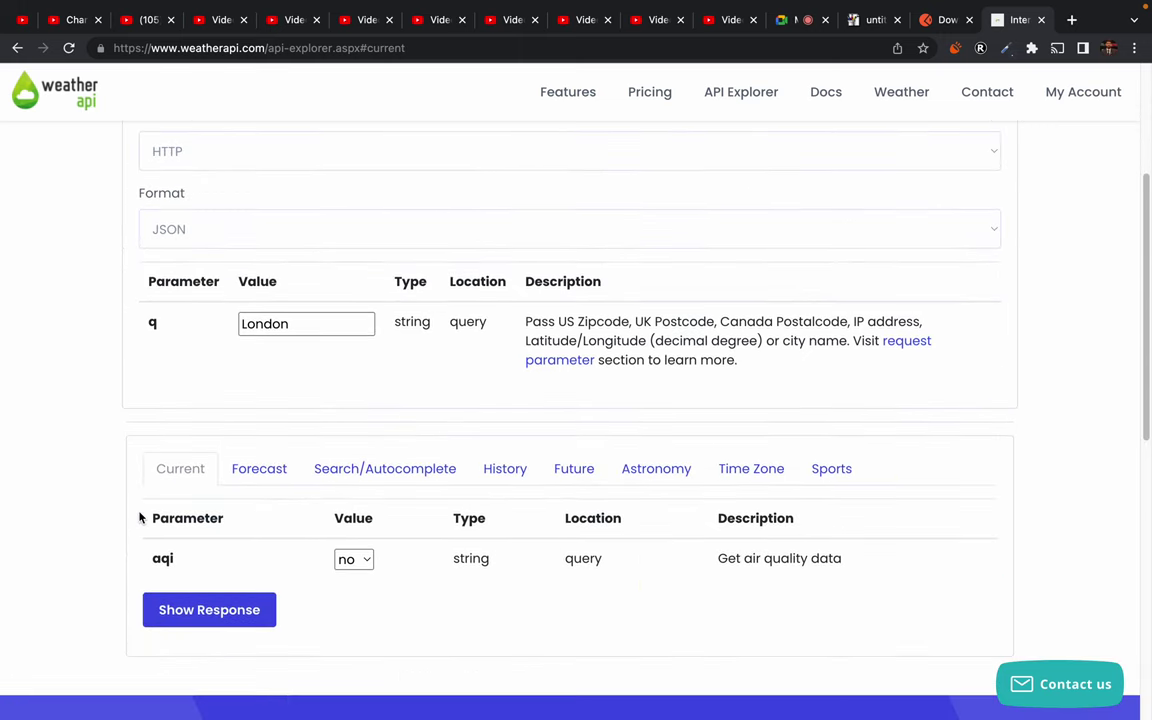
pyautogui.click(209, 612)
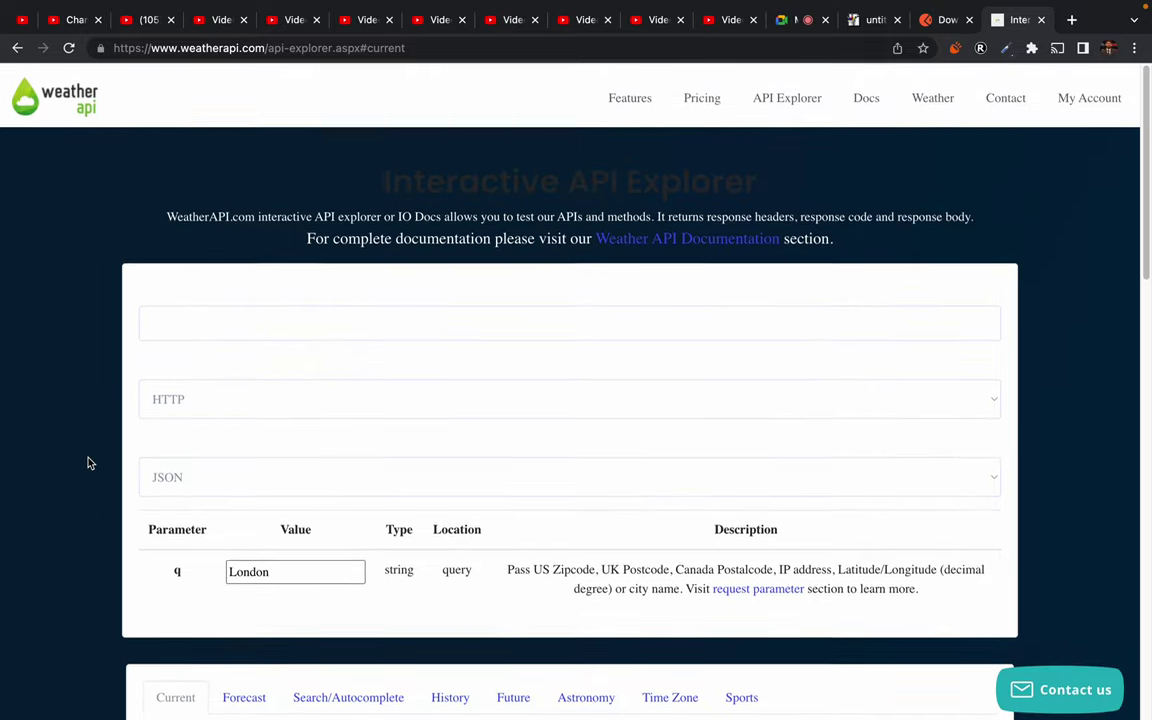
pyautogui.scroll(-5, 88, 463)
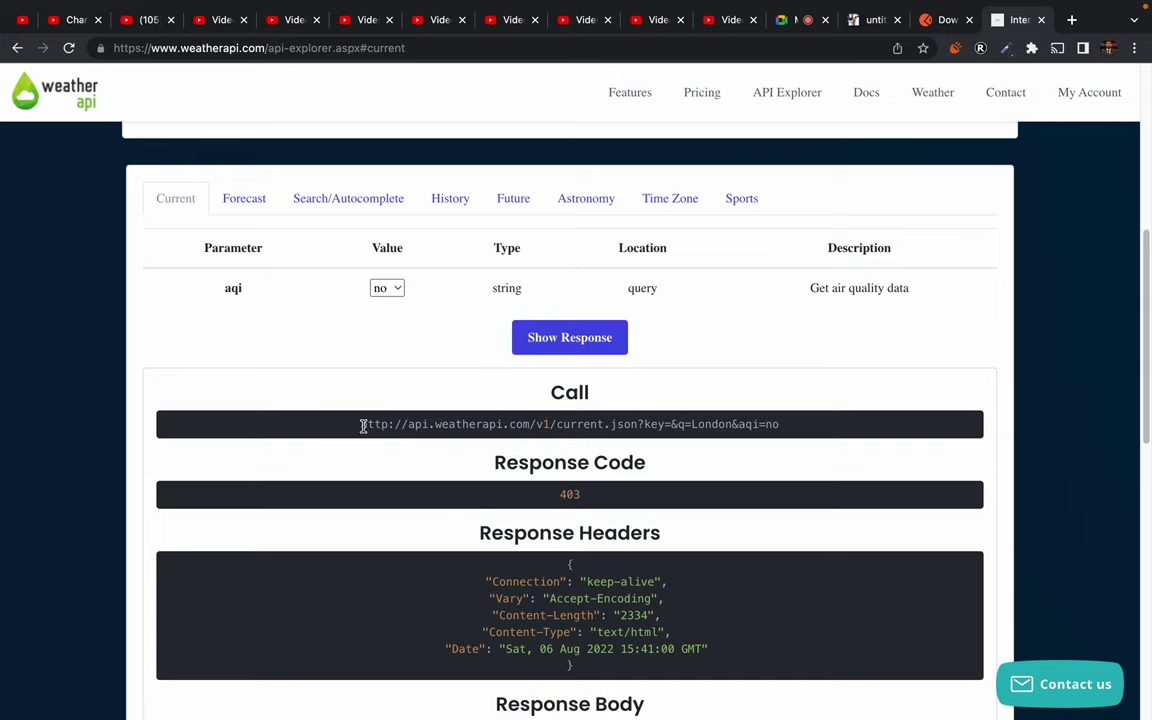
pyautogui.moveTo(358, 428); pyautogui.dragTo(786, 427)
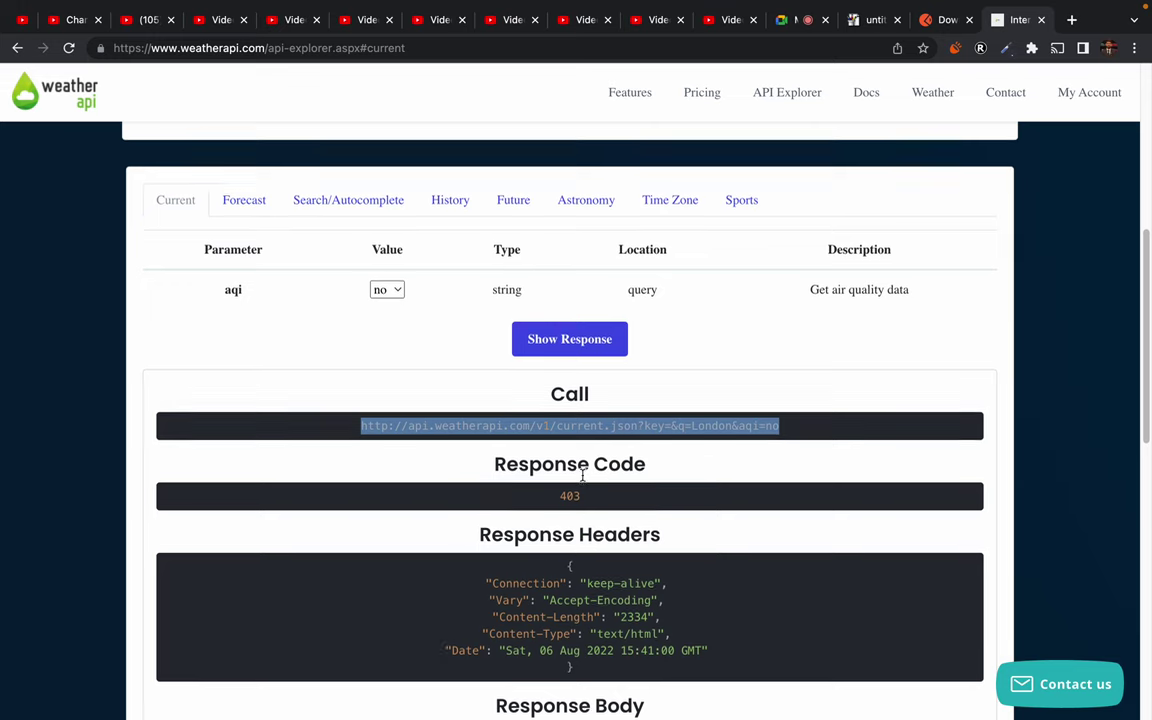
# Reload the API Explorer, view the Forecast parameters, and return to the Current API.
pyautogui.scroll(5, 584, 479)
pyautogui.scroll(1, 584, 481)
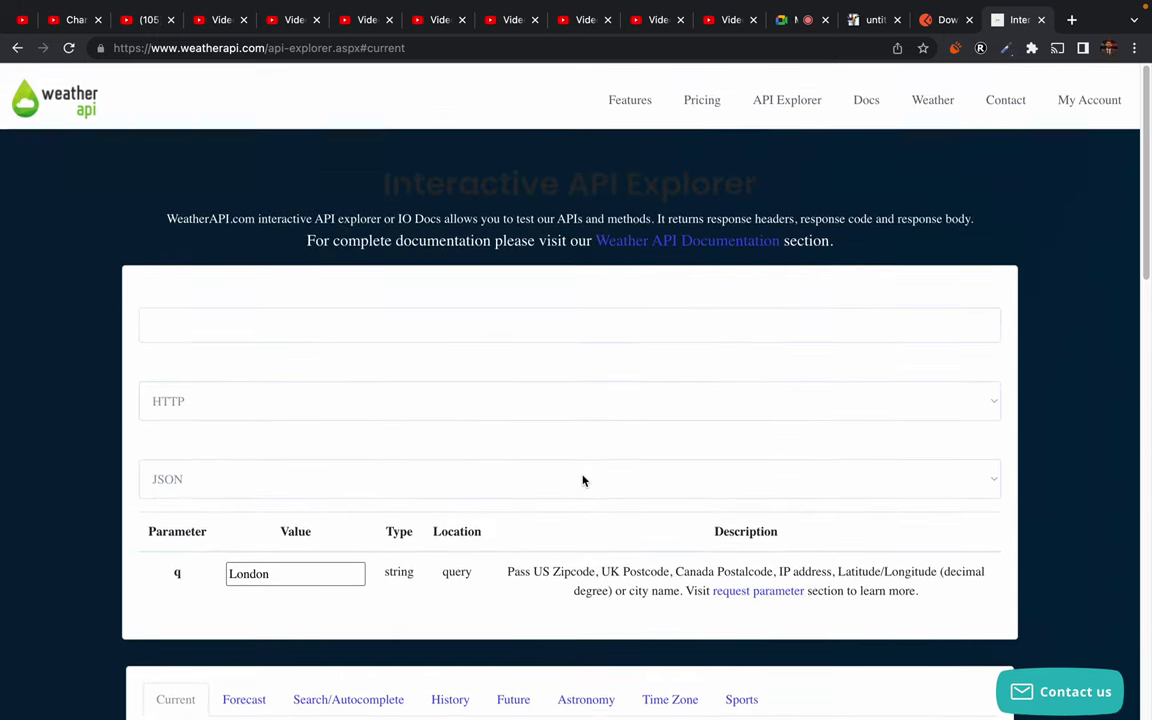
pyautogui.click(787, 92)
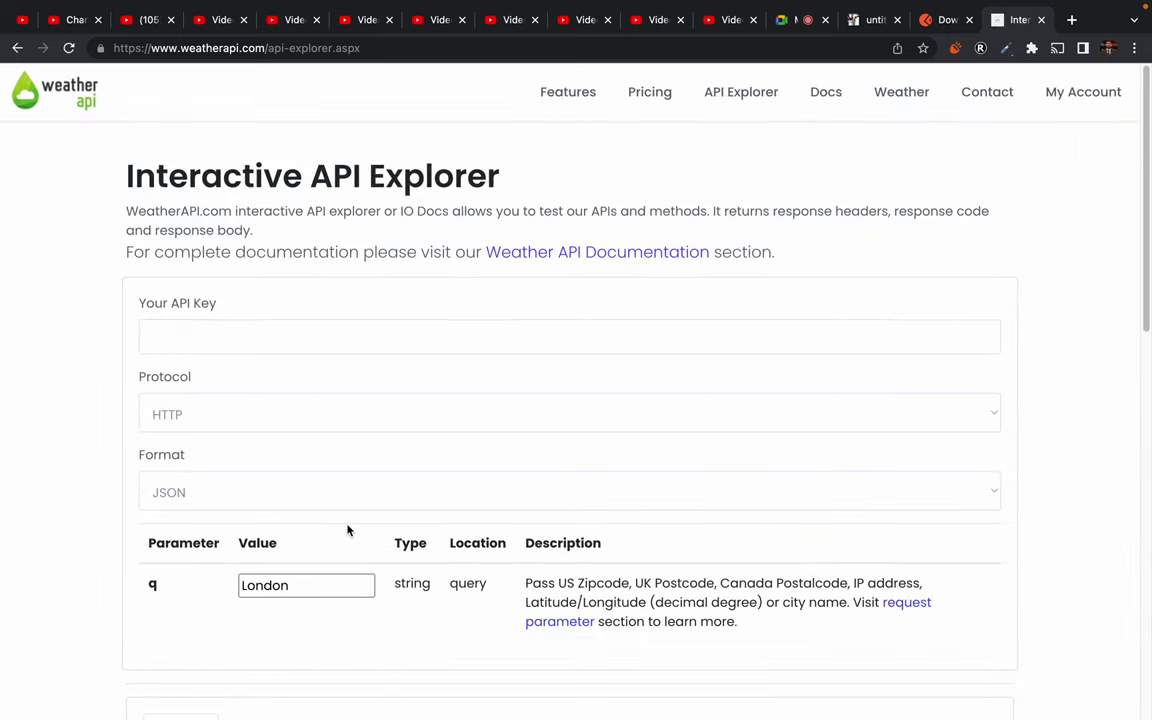
pyautogui.scroll(-5, 348, 530)
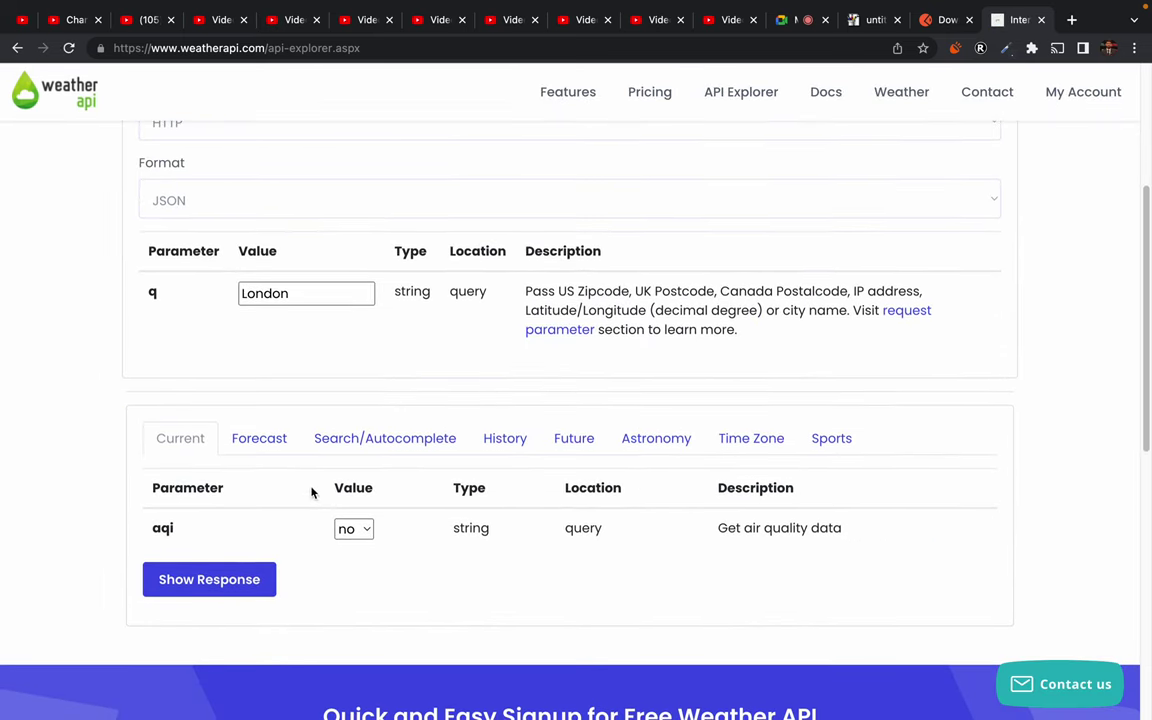
pyautogui.click(258, 440)
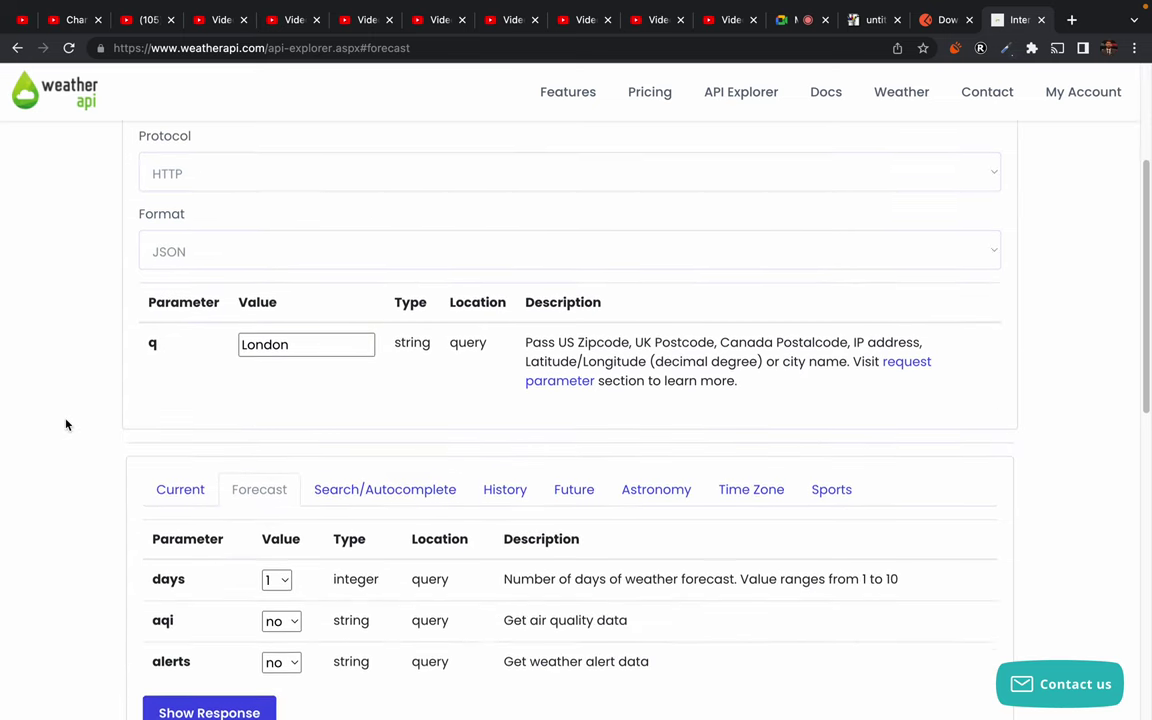
pyautogui.click(183, 452)
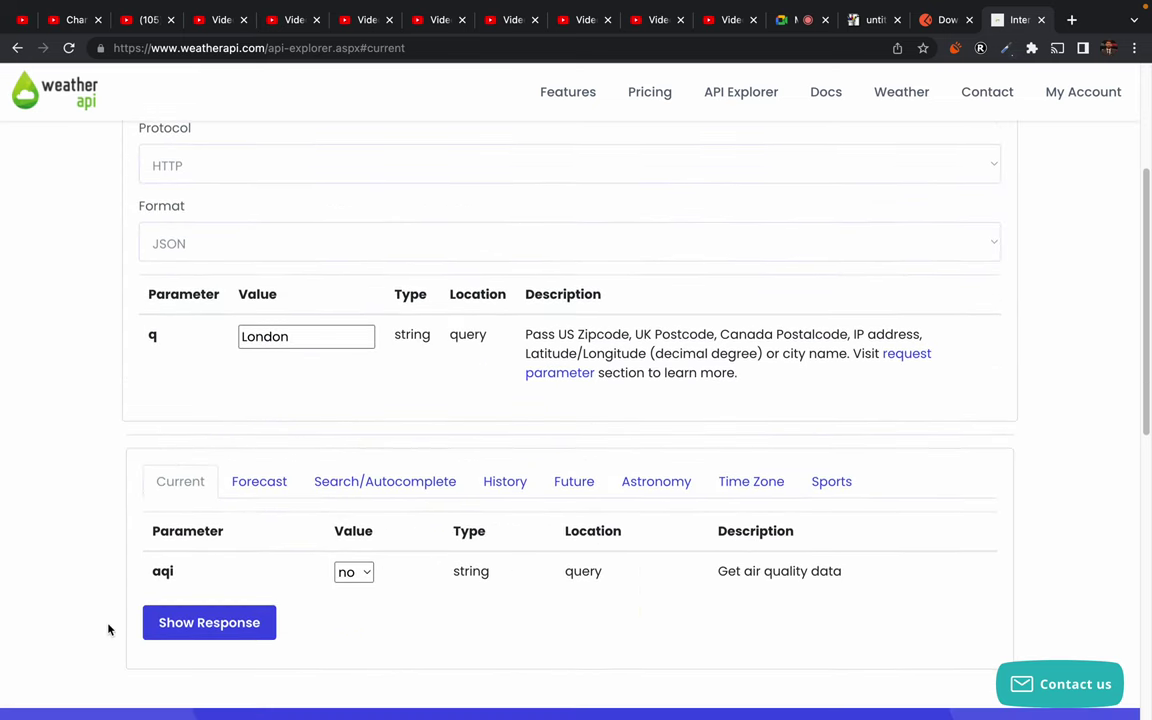
# Set aqi to yes for the Current API, show the response for London, and review the call and response sections.
pyautogui.scroll(-2, 110, 629)
pyautogui.click(355, 475)
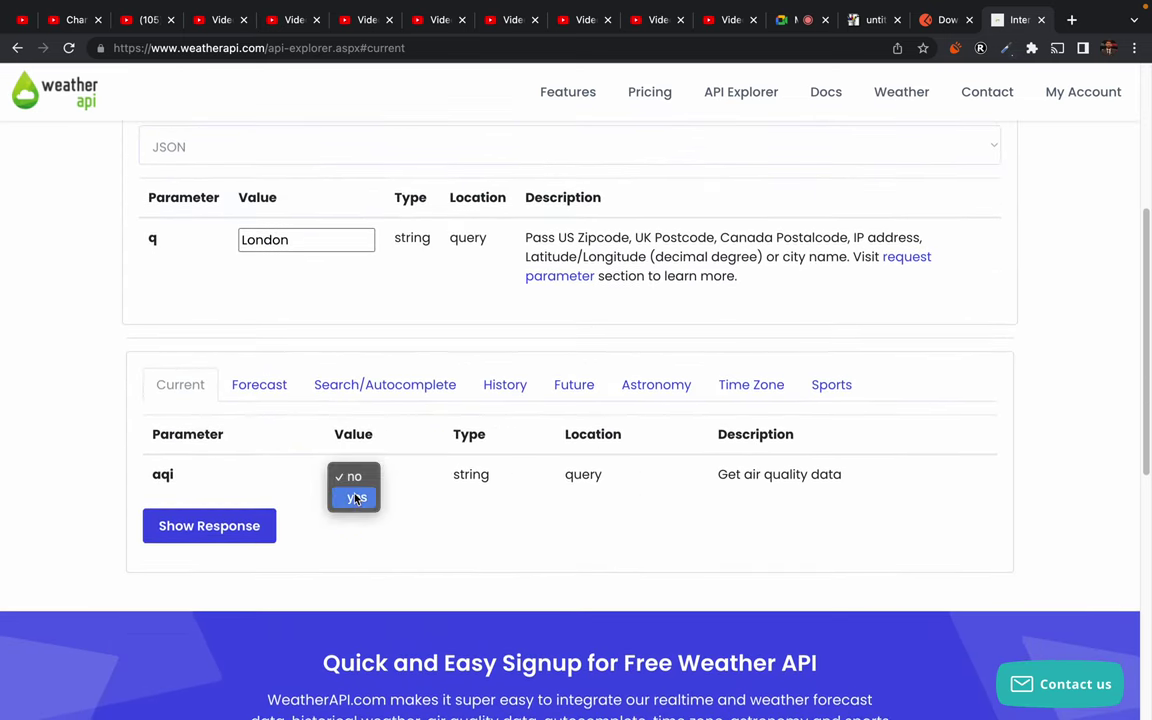
pyautogui.click(355, 498)
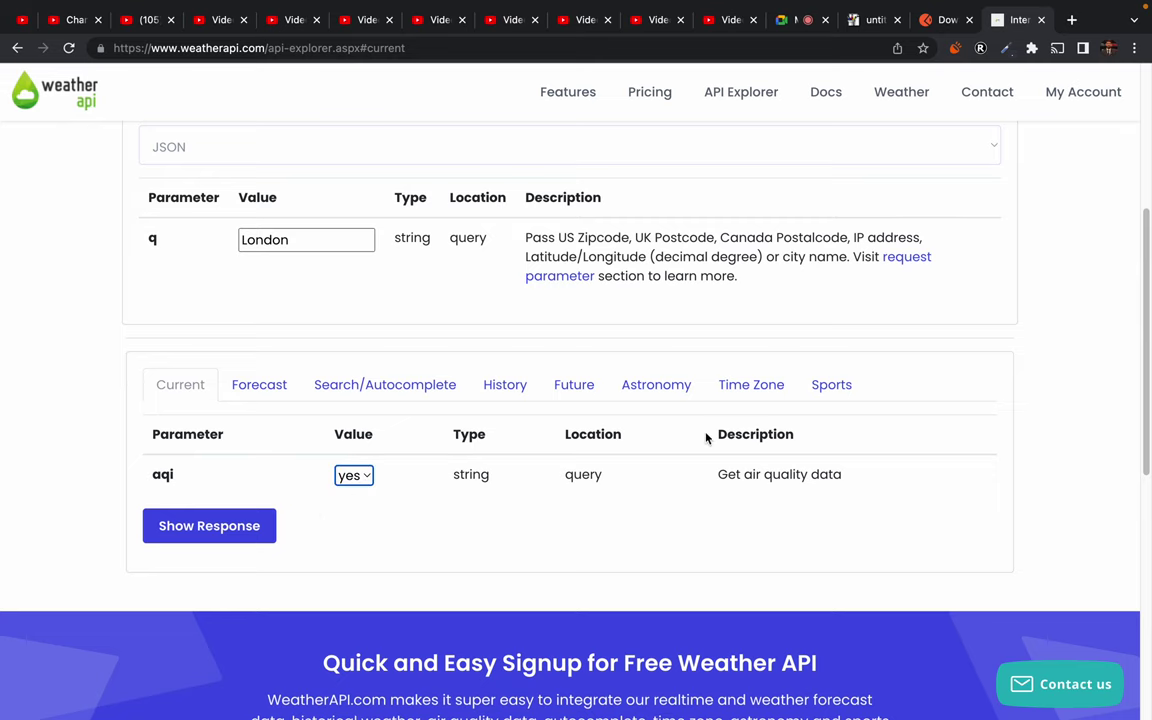
pyautogui.click(220, 525)
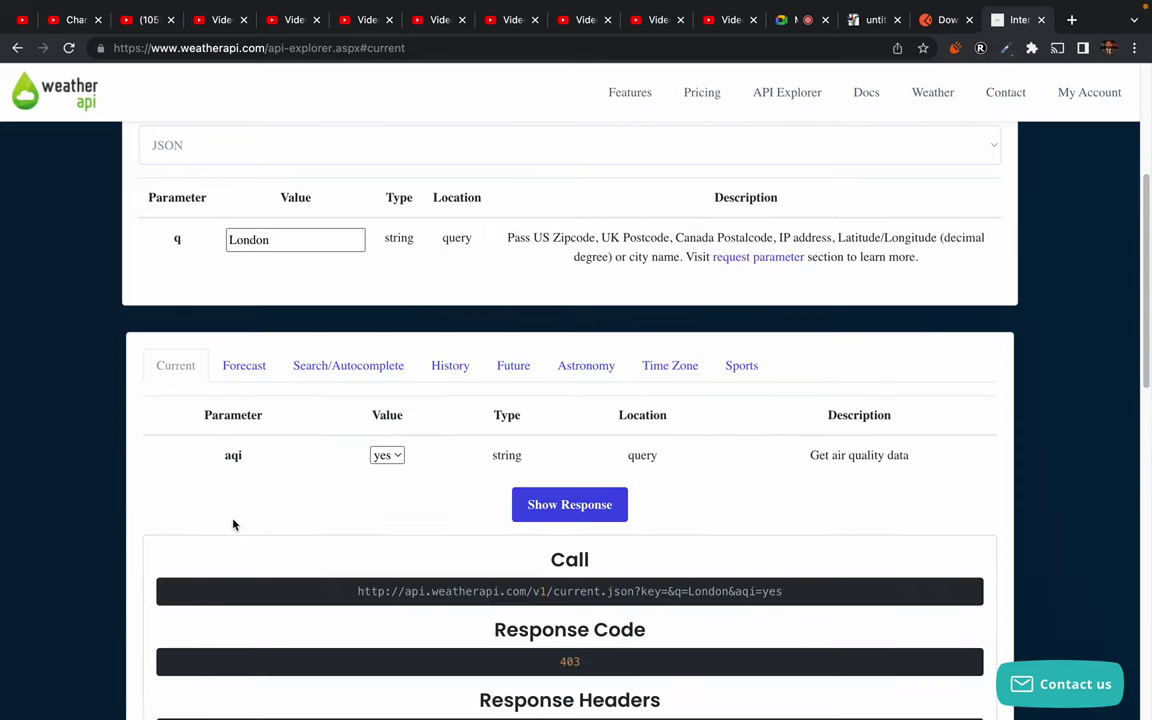
pyautogui.scroll(-3, 122, 537)
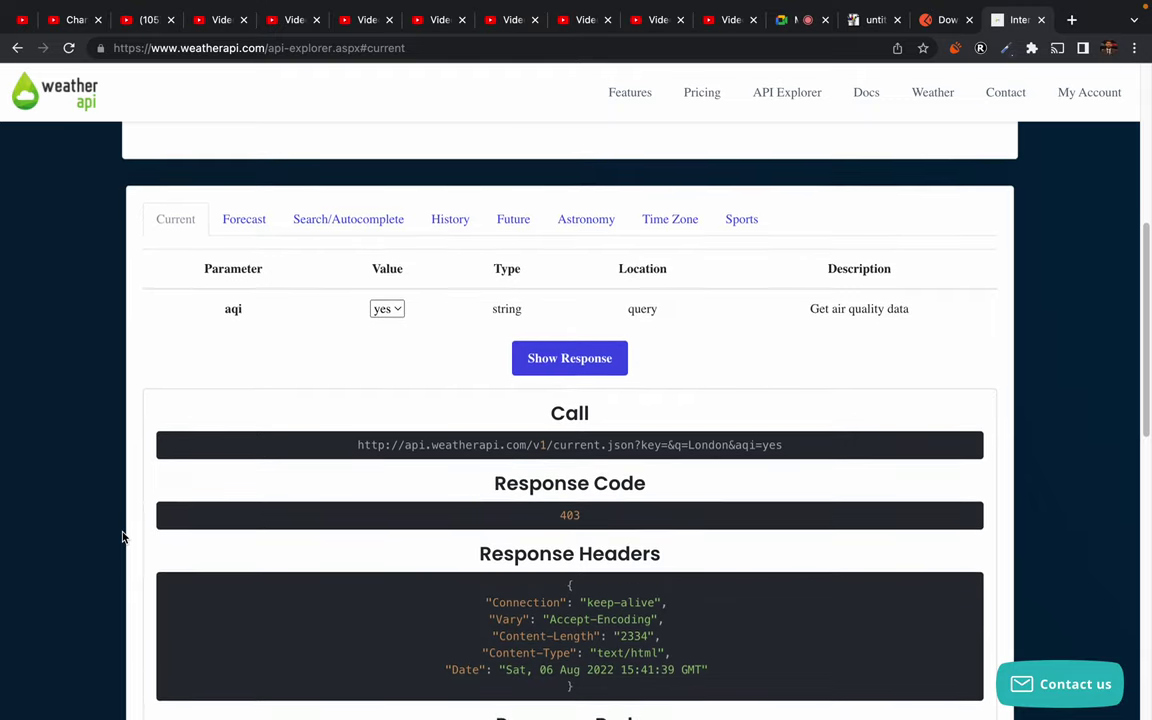
pyautogui.scroll(-1, 122, 537)
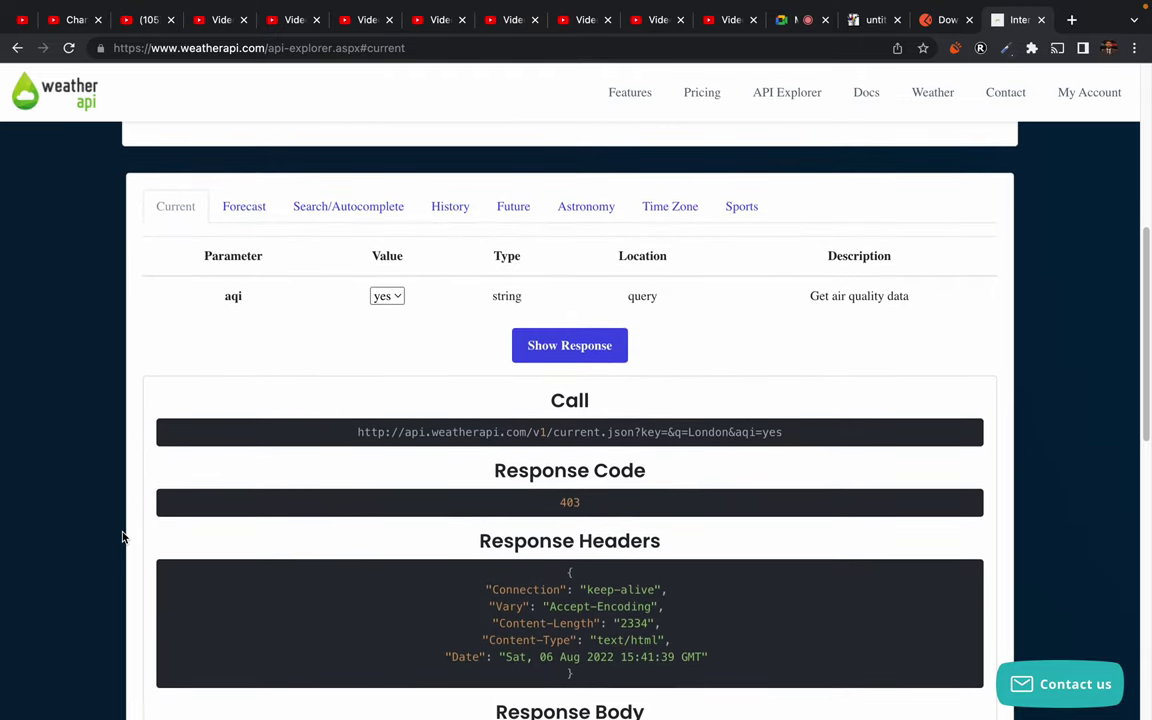
pyautogui.scroll(1, 335, 363)
pyautogui.scroll(-3, 335, 363)
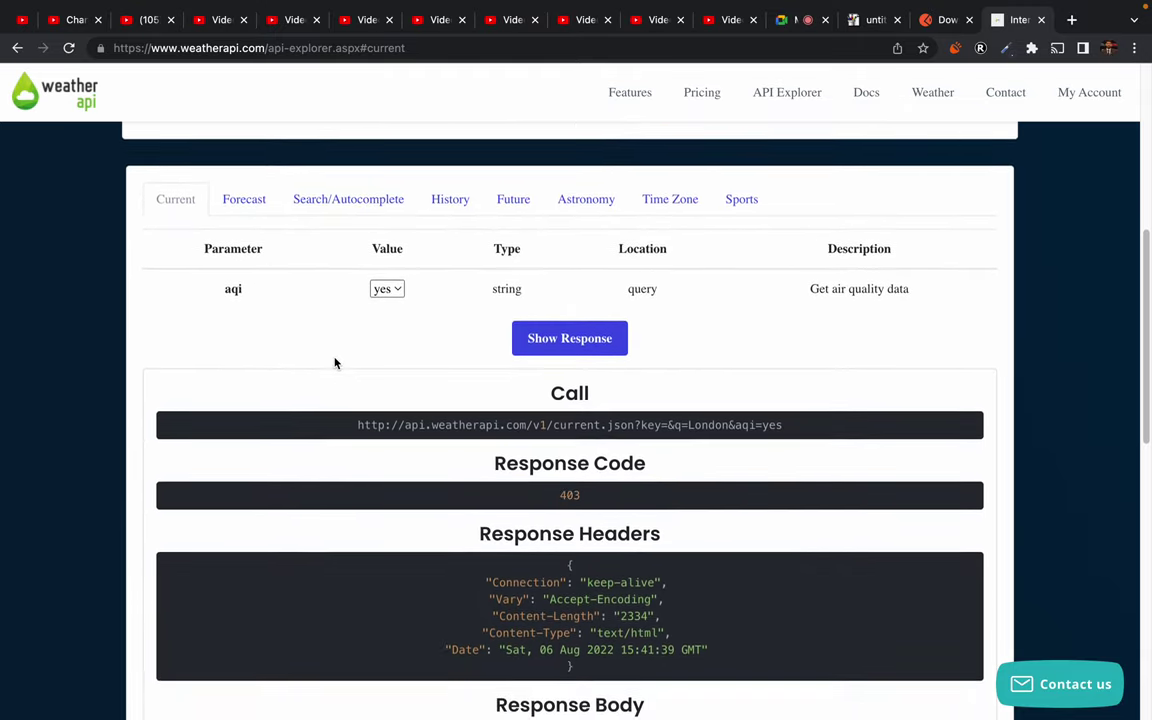
pyautogui.scroll(10, 335, 363)
pyautogui.scroll(-1, 335, 363)
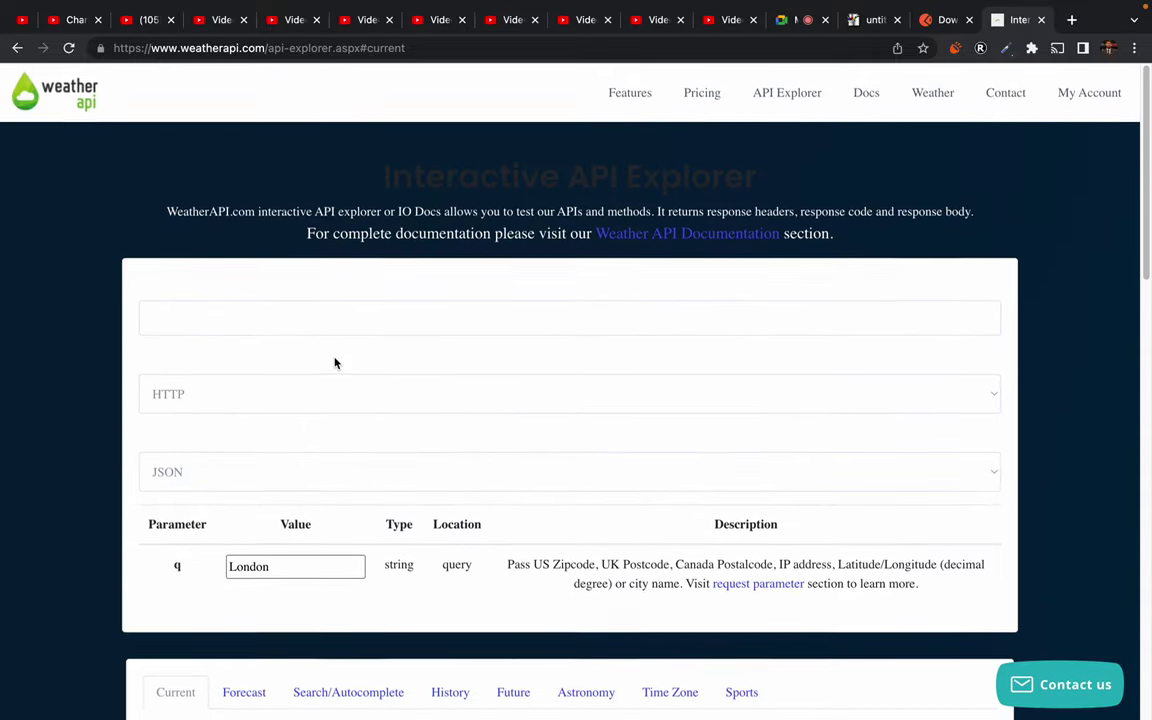
# Open the WeatherAPI documentation and examine its authentication, request URL, API method and request parameter sections.
pyautogui.click(860, 95)
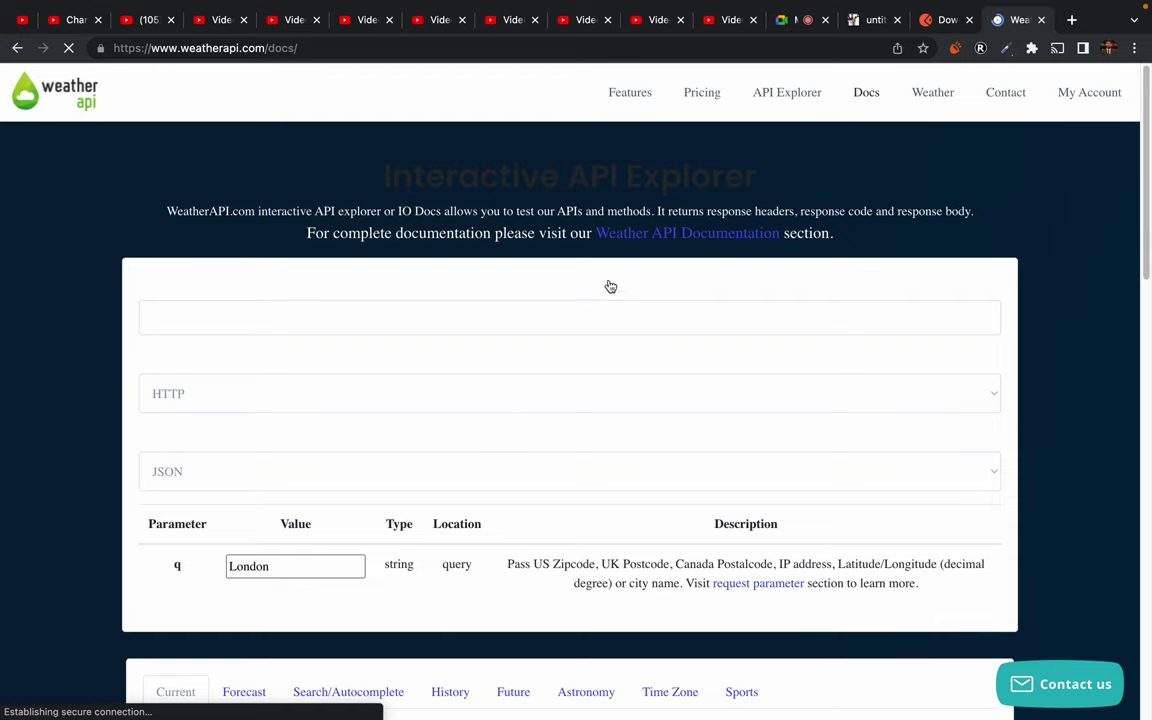
pyautogui.scroll(-9, 318, 441)
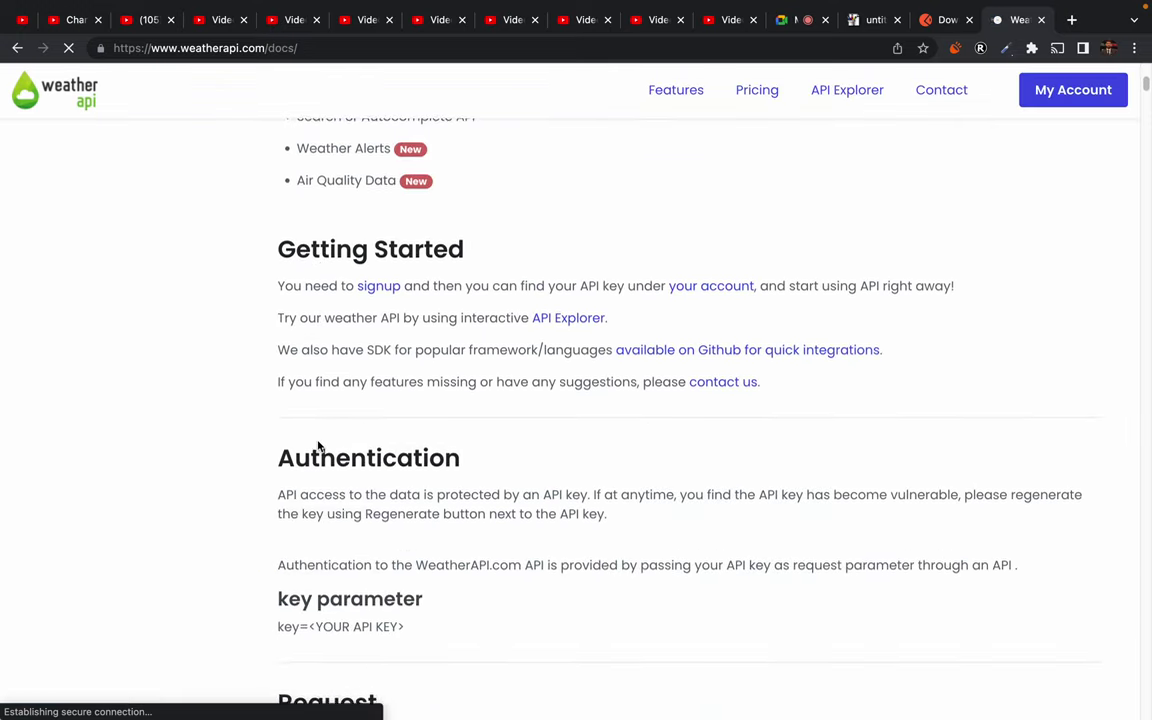
pyautogui.scroll(-2, 318, 441)
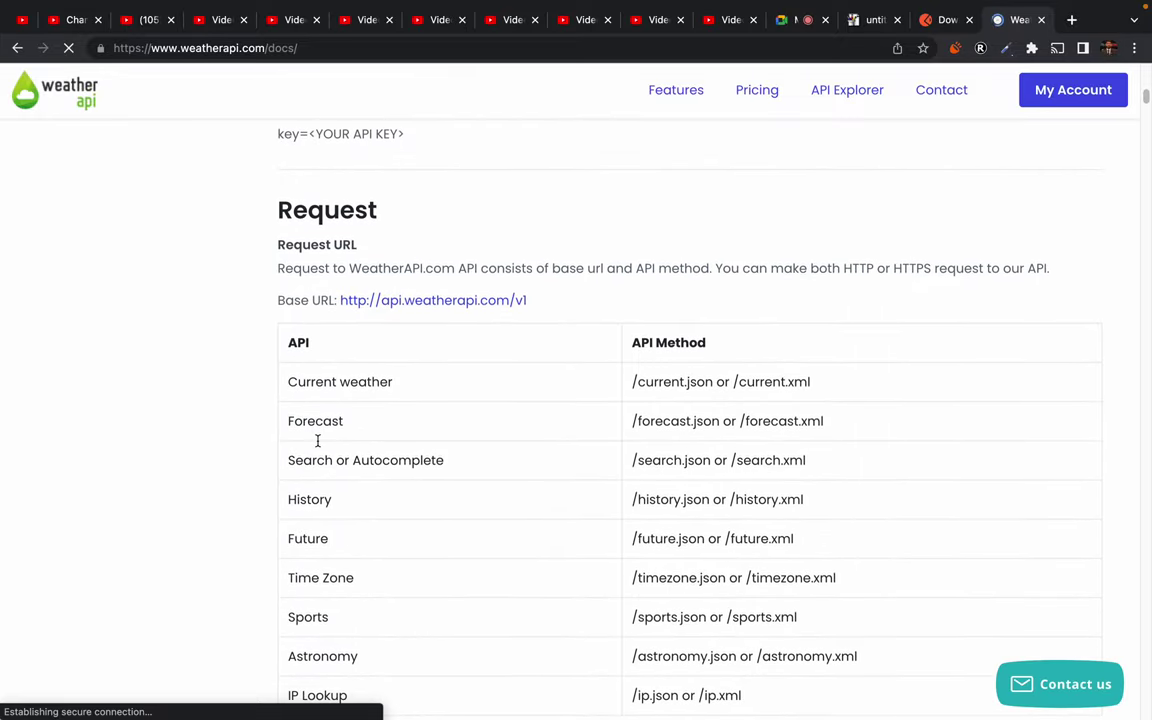
pyautogui.moveTo(297, 263); pyautogui.dragTo(672, 268)
pyautogui.click(303, 337)
pyautogui.scroll(-2, 265, 390)
pyautogui.scroll(-10, 265, 390)
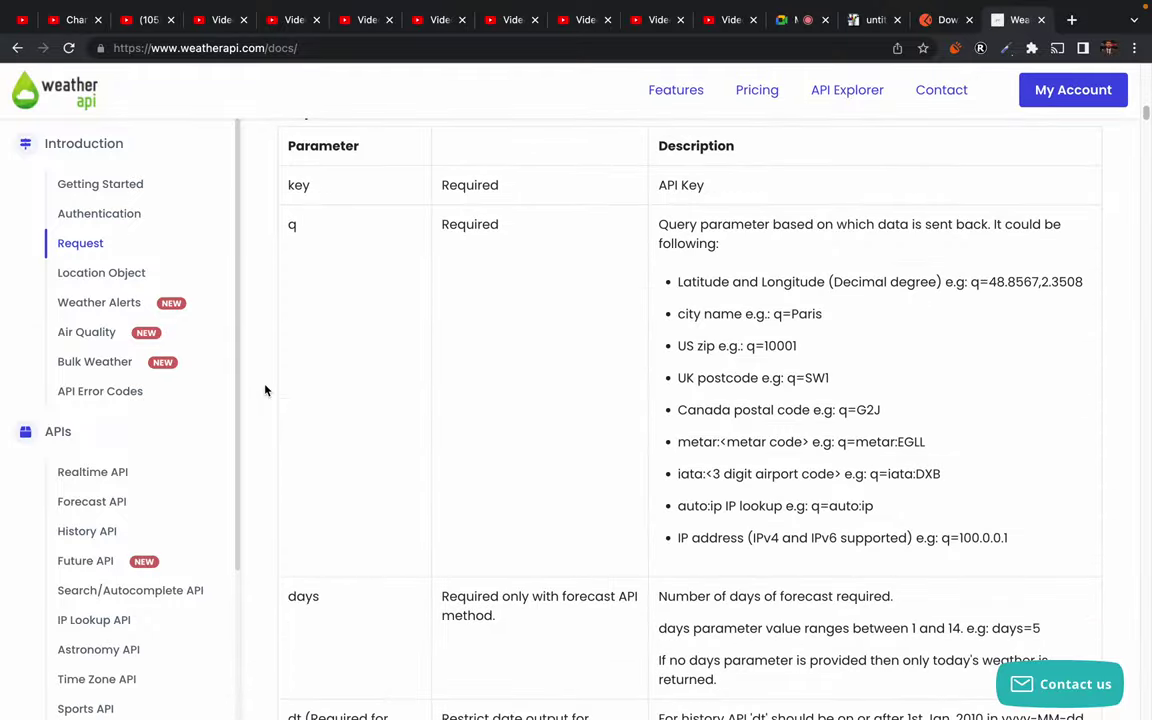
pyautogui.scroll(8, 265, 390)
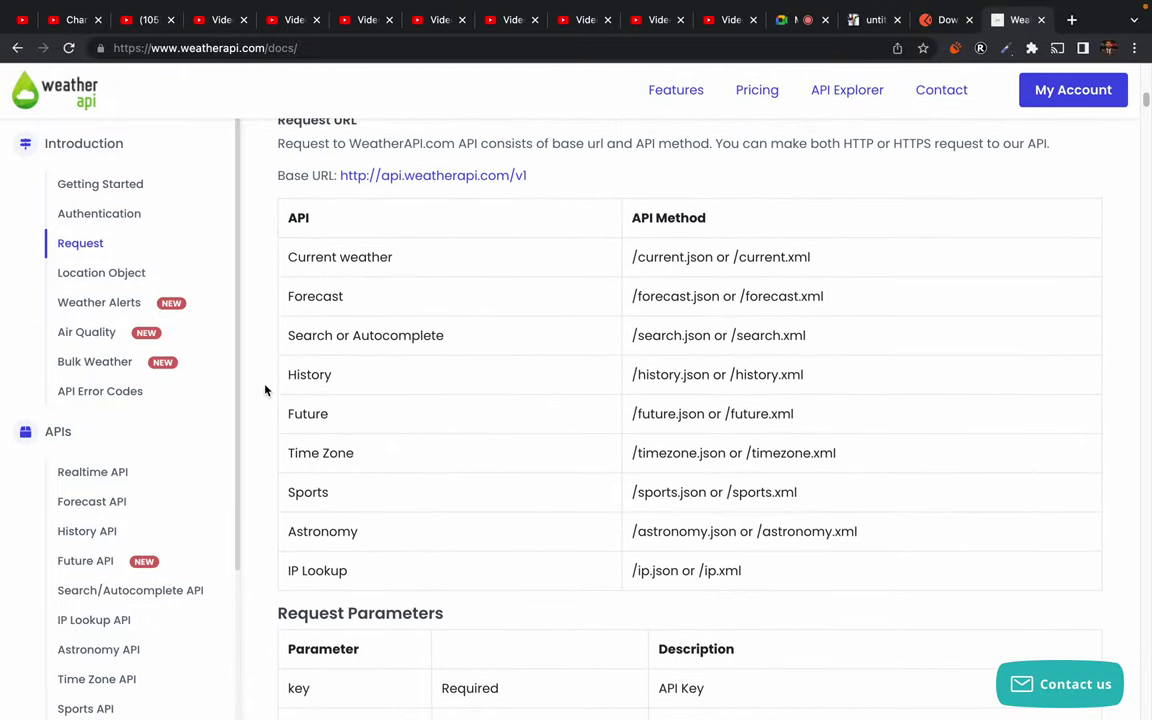
pyautogui.scroll(6, 265, 390)
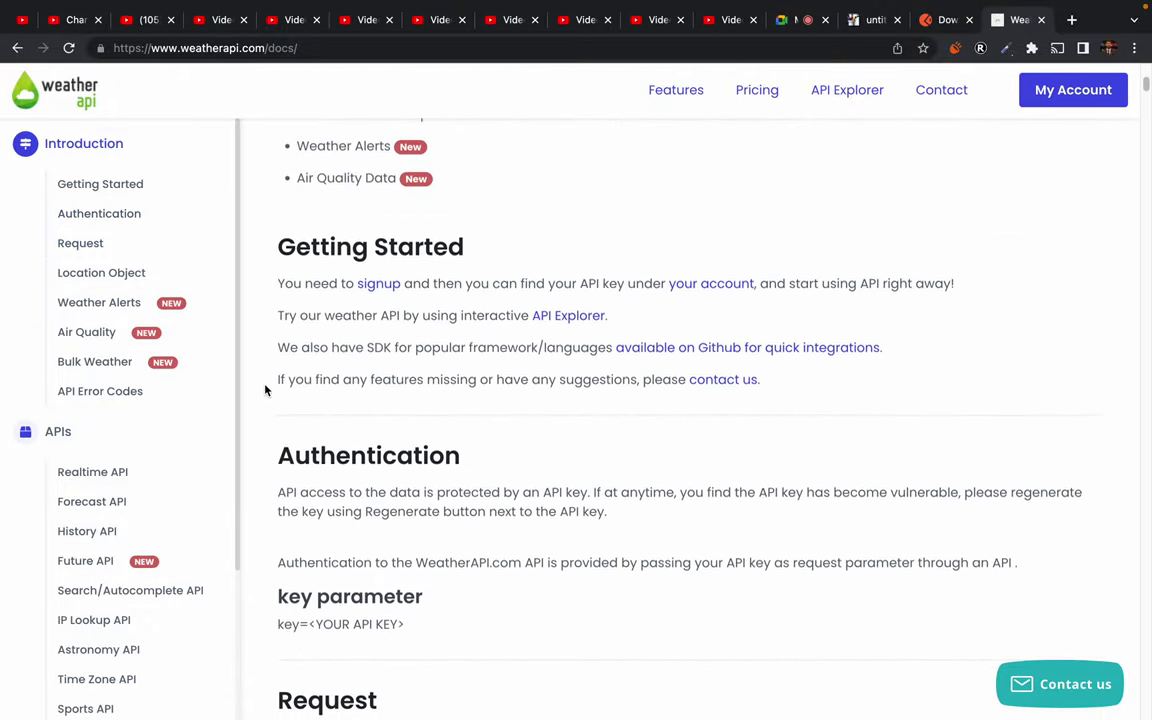
pyautogui.scroll(-10, 265, 390)
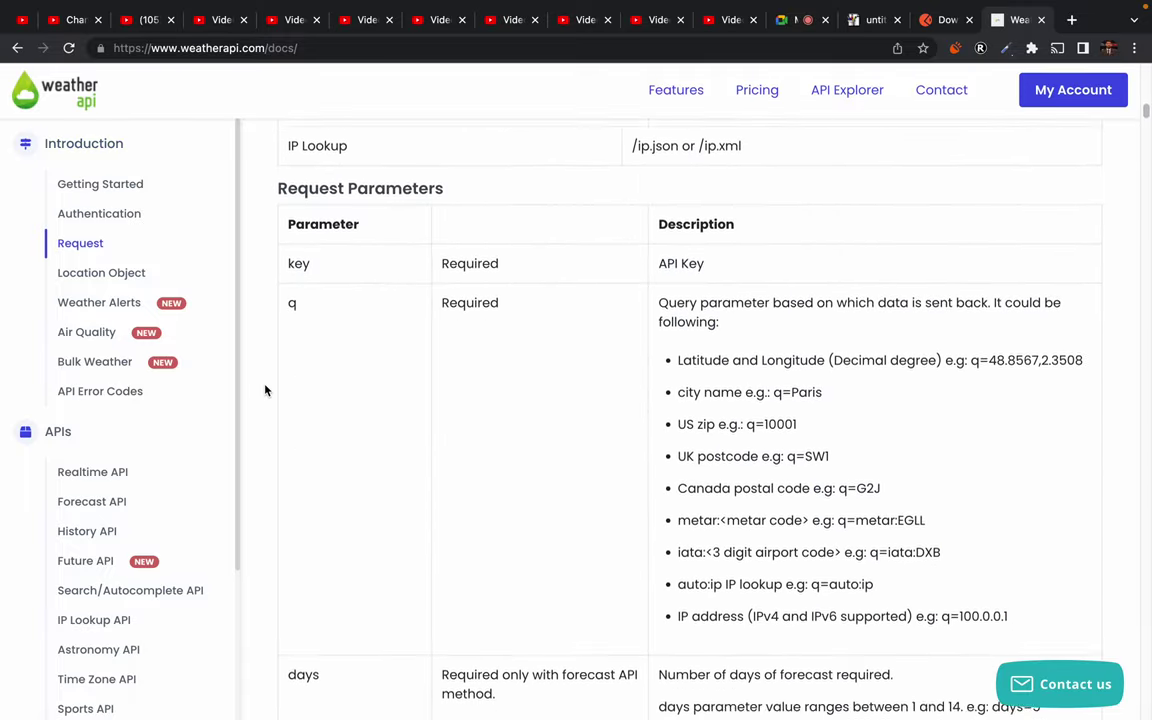
pyautogui.scroll(-10, 265, 390)
# Reopen the API Explorer, show the Current API response for London with aqi set to no, and review it.
pyautogui.click(834, 90)
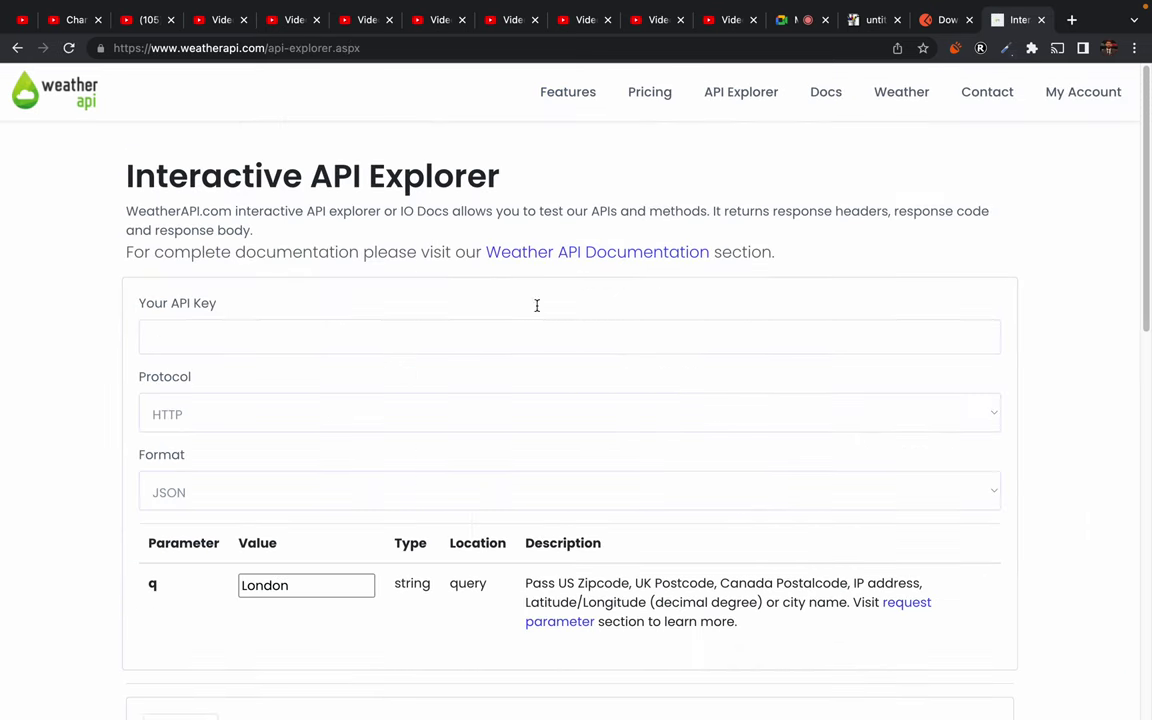
pyautogui.scroll(-4, 290, 432)
pyautogui.scroll(-2, 290, 432)
pyautogui.scroll(2, 290, 432)
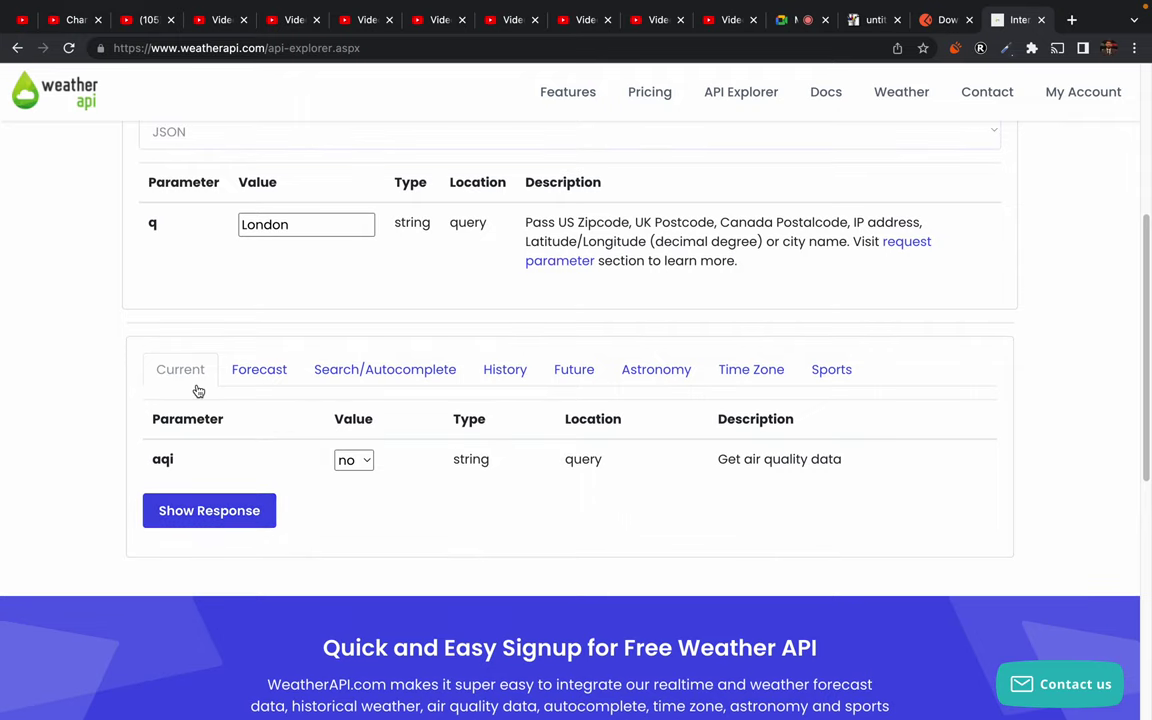
pyautogui.click(180, 510)
pyautogui.scroll(-2, 91, 564)
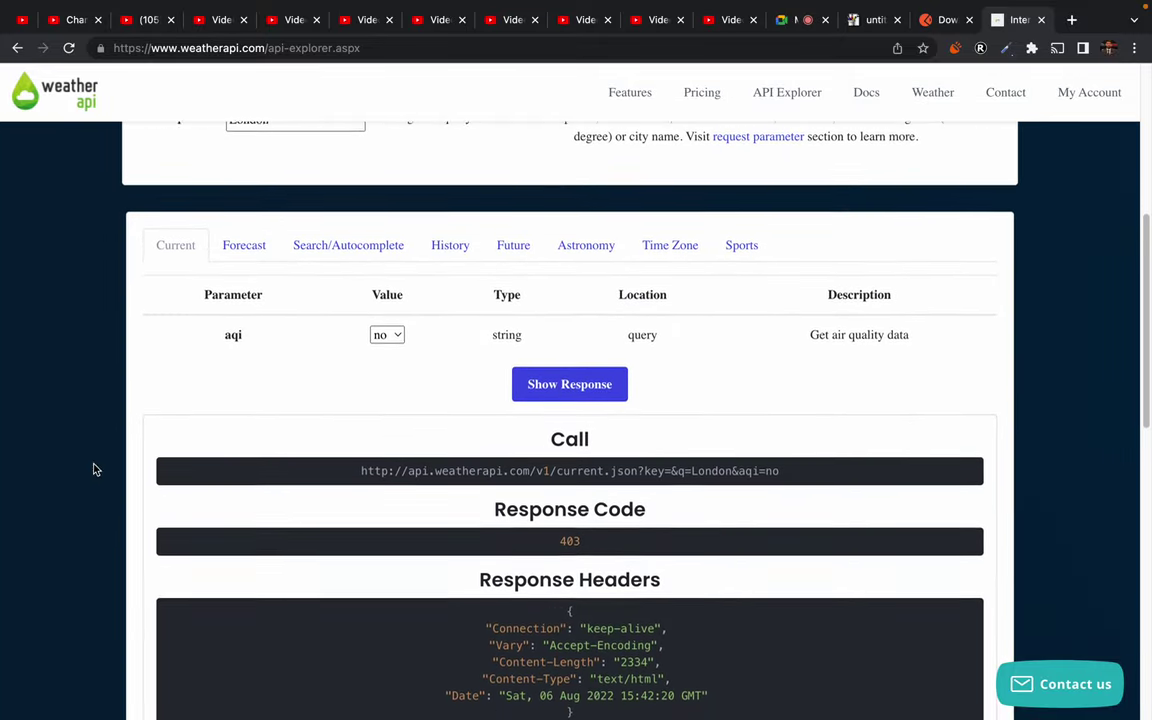
pyautogui.scroll(-2, 455, 483)
pyautogui.scroll(-3, 455, 485)
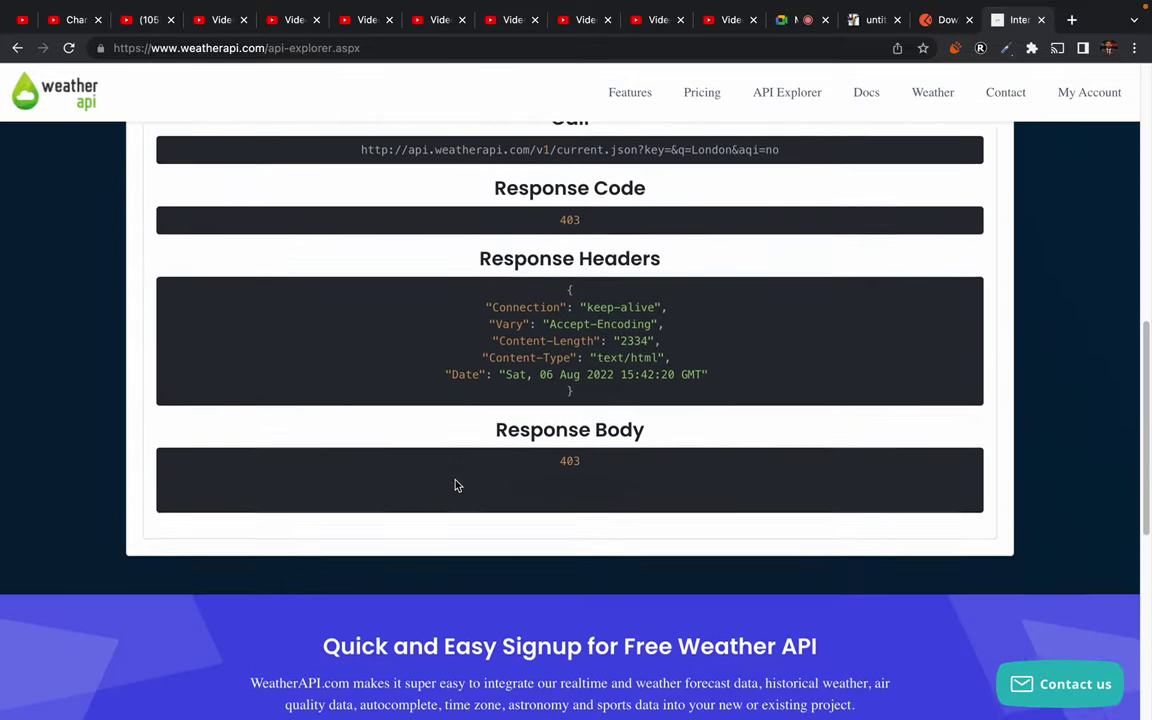
pyautogui.scroll(3, 455, 485)
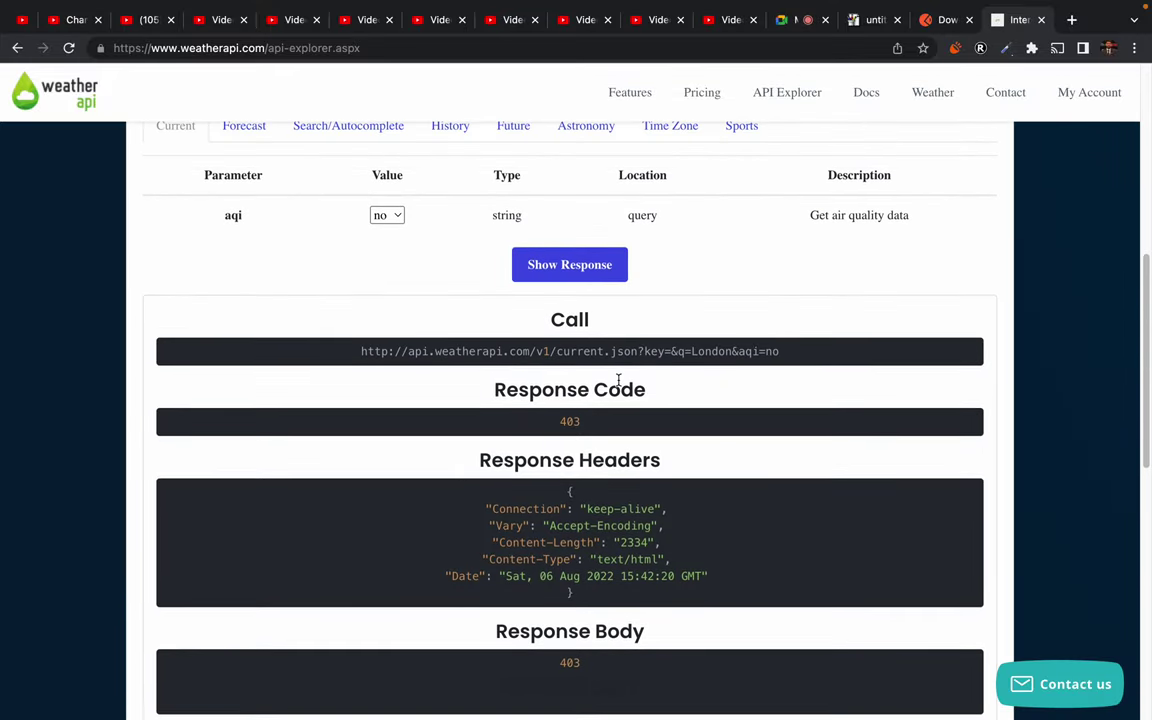
pyautogui.tripleClick(673, 351)
pyautogui.press('super+c')
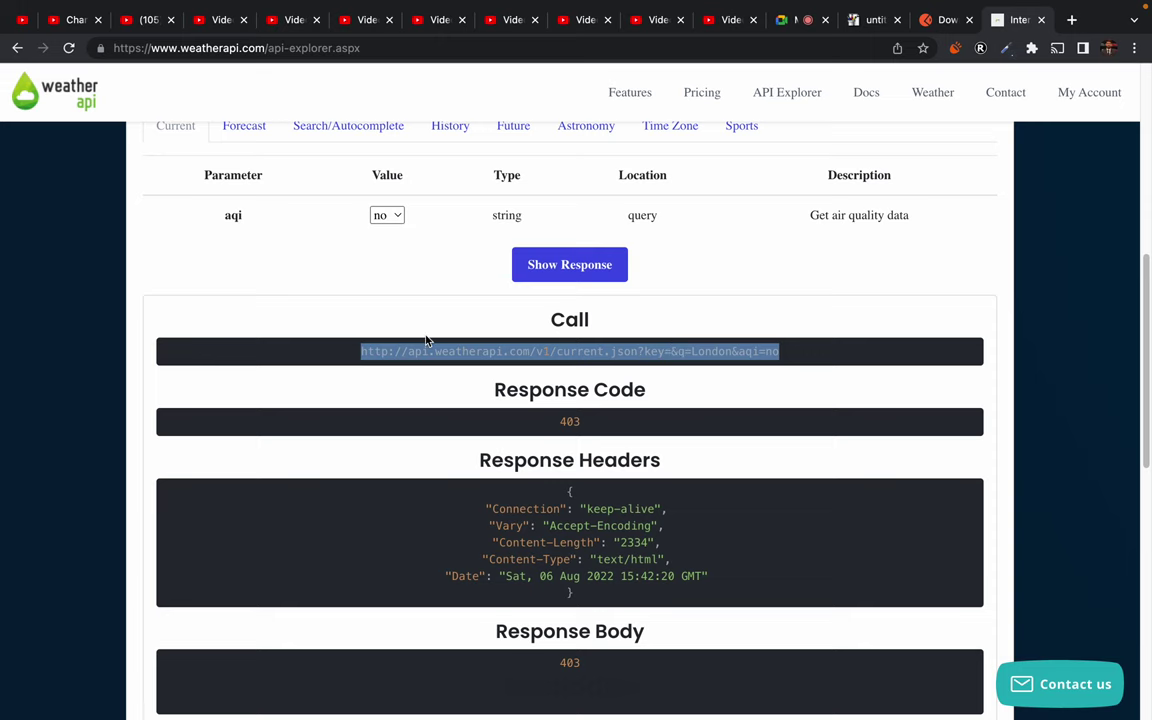
pyautogui.press('super+Tab')
pyautogui.click(338, 133)
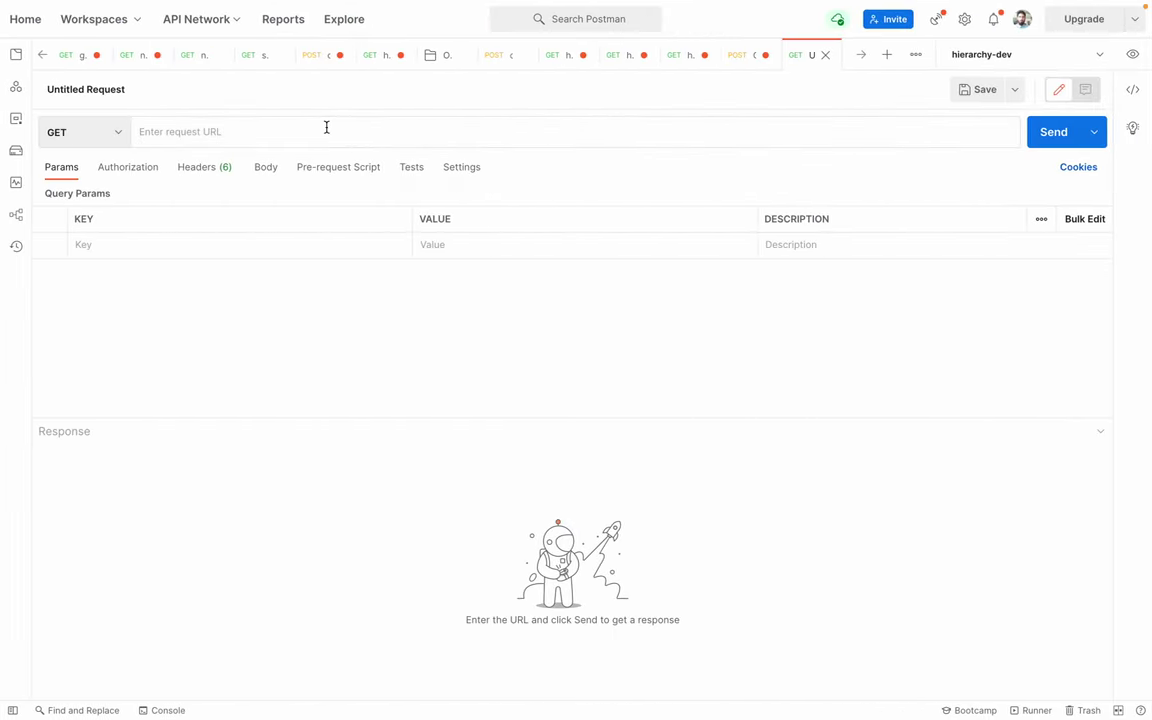
pyautogui.press('super+v')
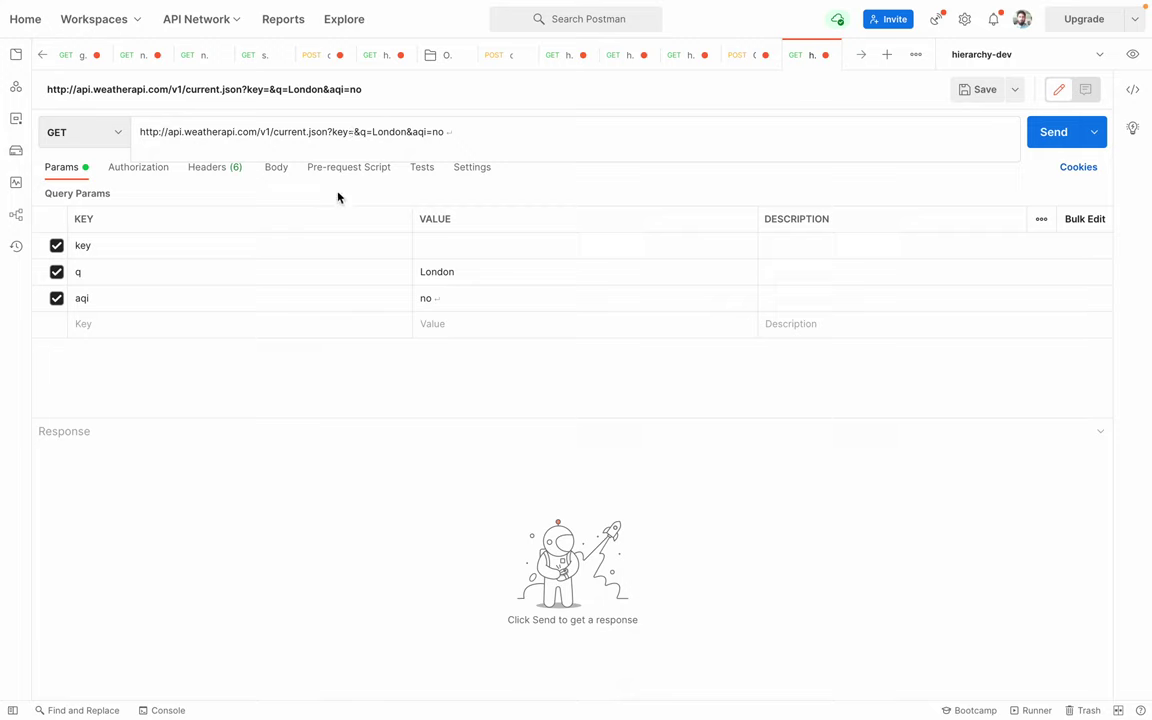
# Switch to WeatherAPI's API Explorer in the browser, review its parameters, and open the Weather API Documentation introduction.
pyautogui.hotkey('ctrl', 'Right')
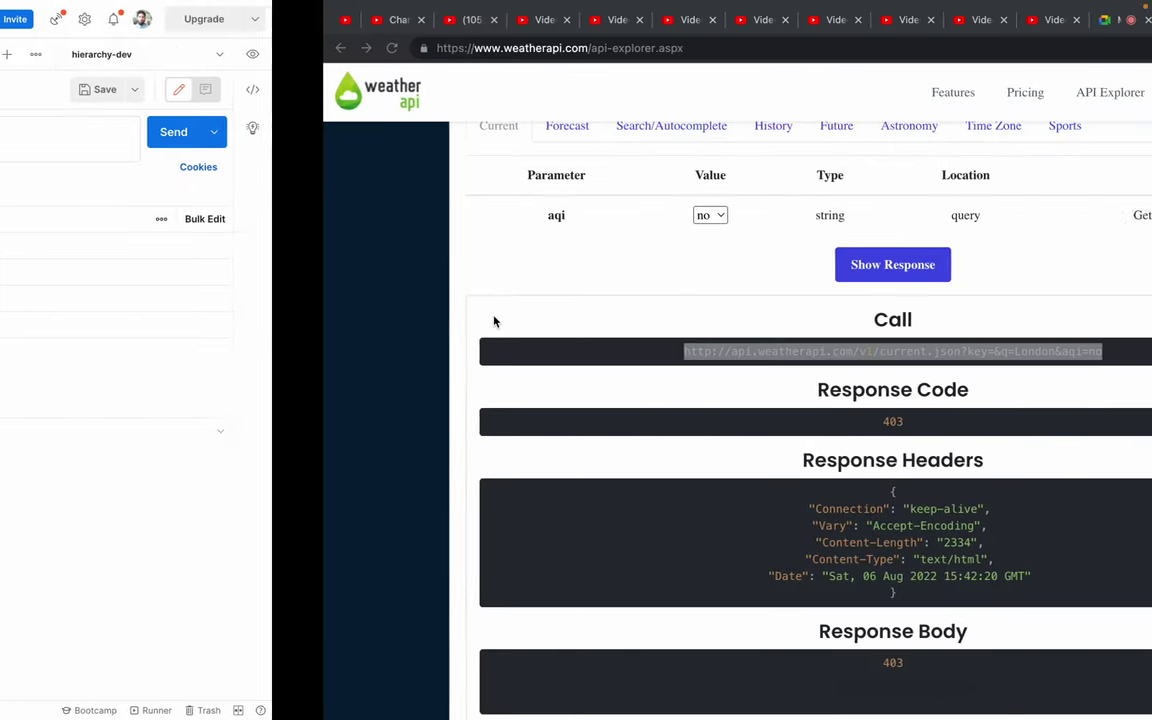
pyautogui.scroll(1, 730, 319)
pyautogui.scroll(5, 730, 319)
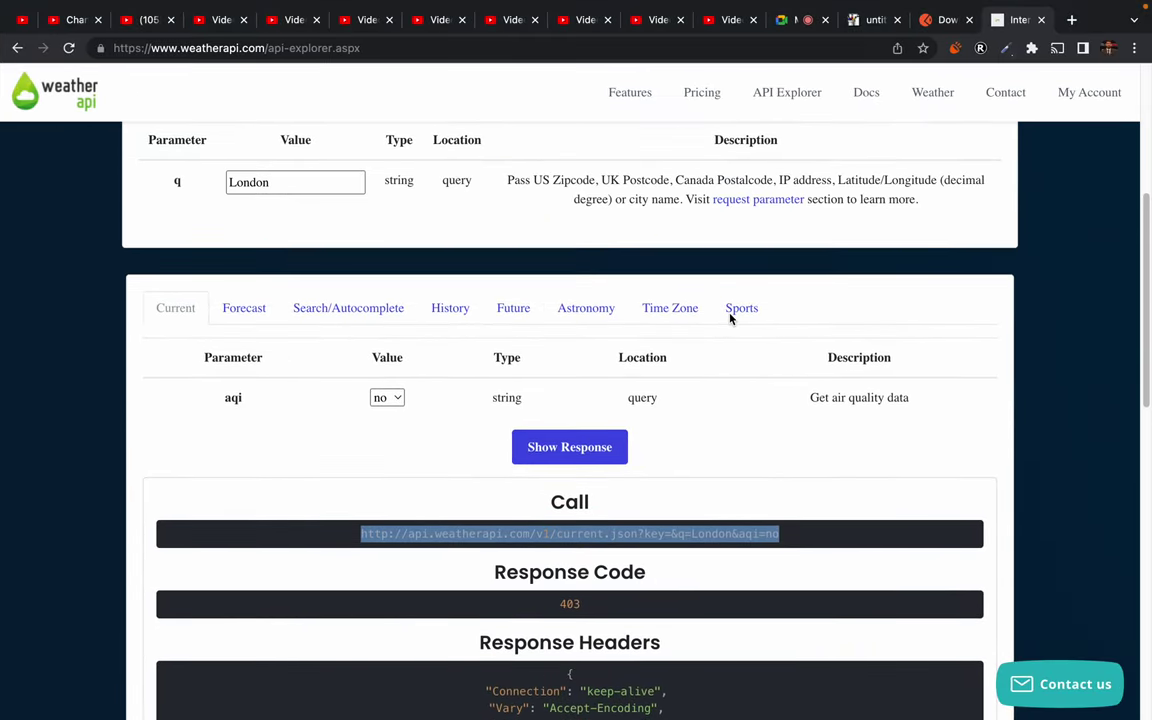
pyautogui.scroll(-1, 242, 502)
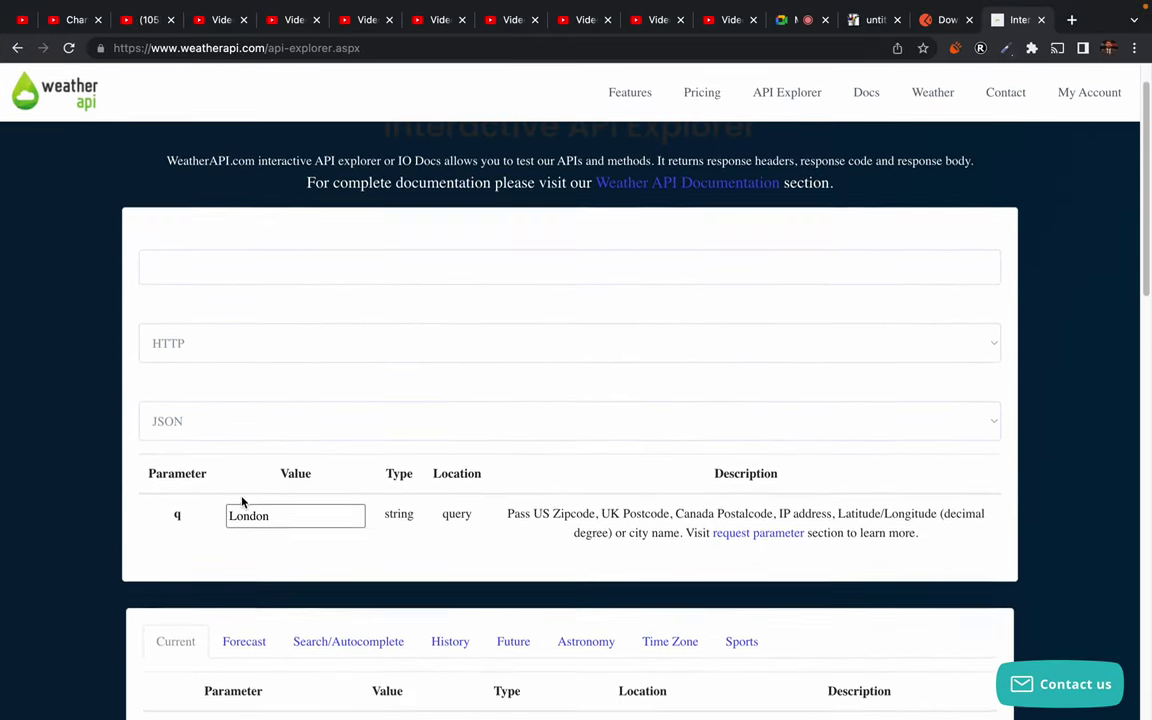
pyautogui.scroll(1, 242, 502)
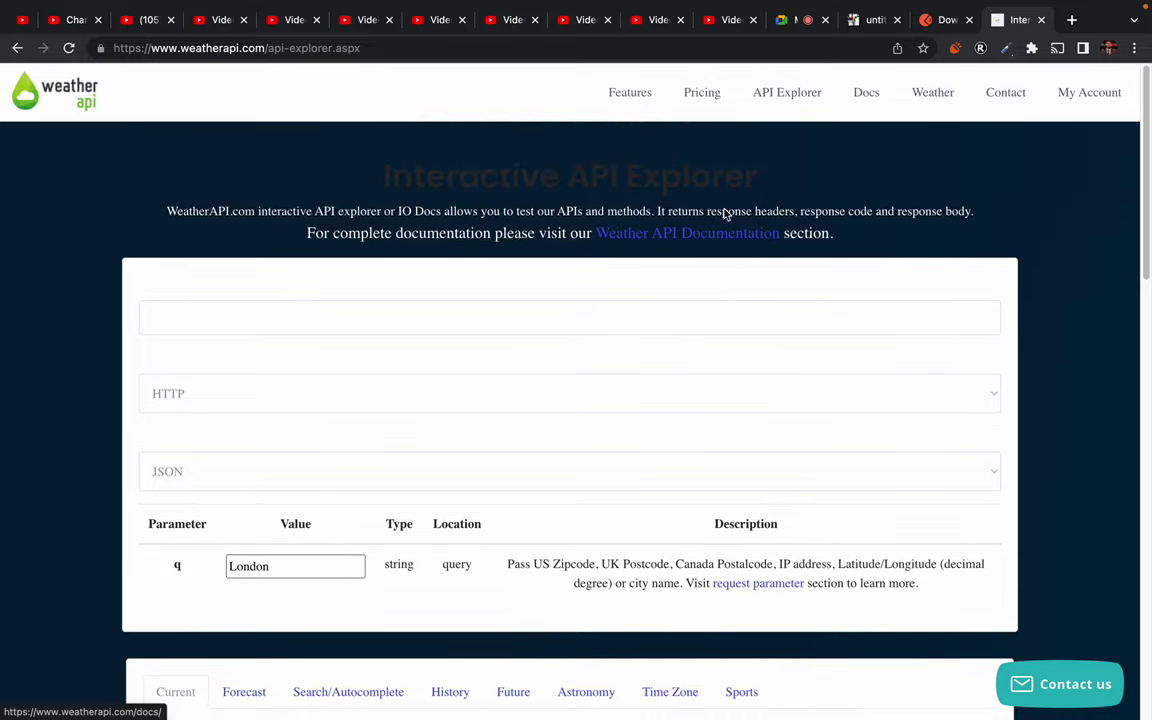
pyautogui.click(677, 233)
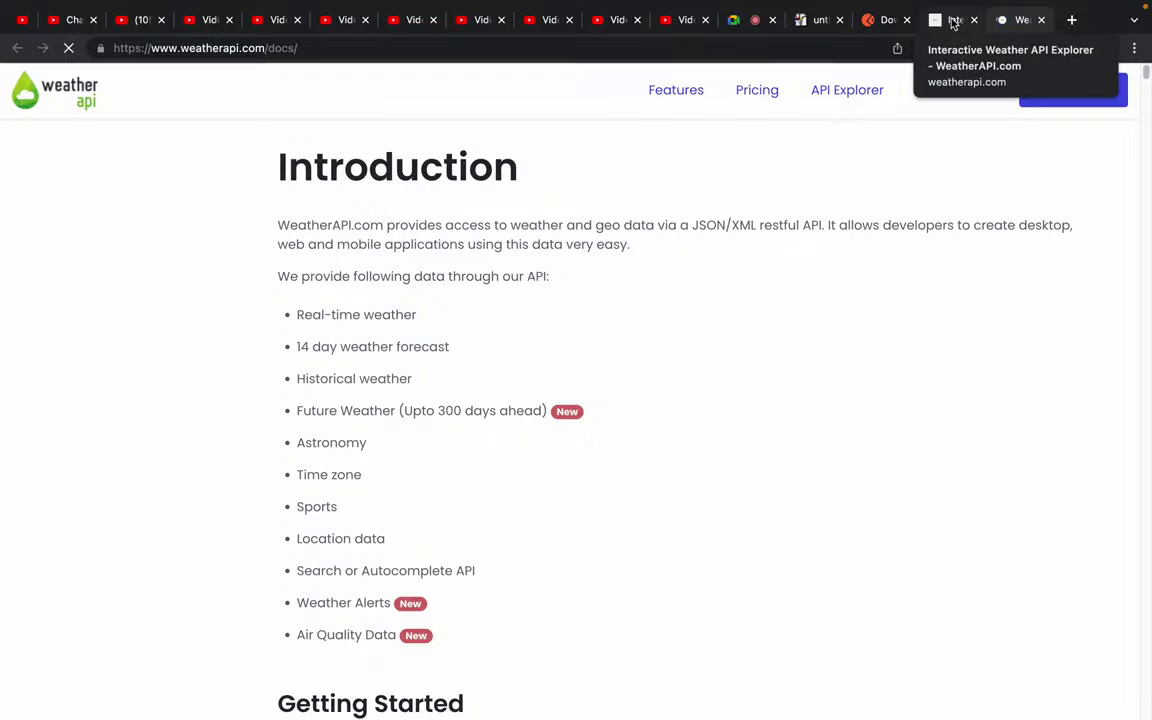
pyautogui.scroll(-3, 373, 401)
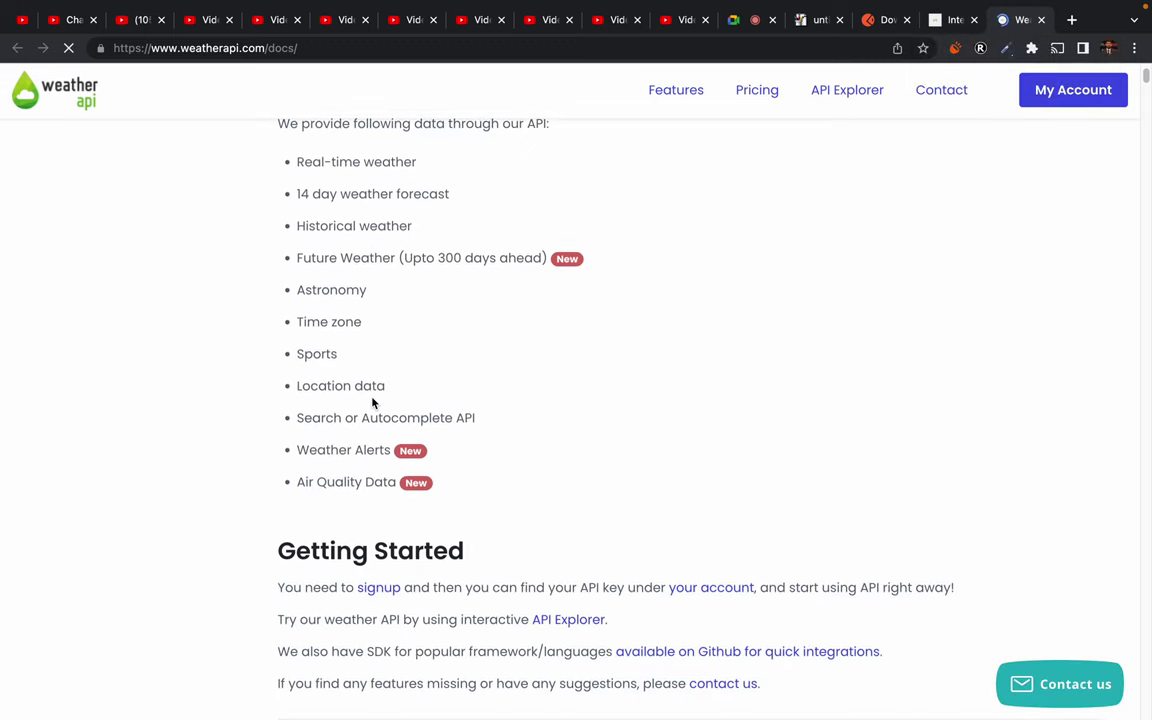
pyautogui.scroll(3, 373, 401)
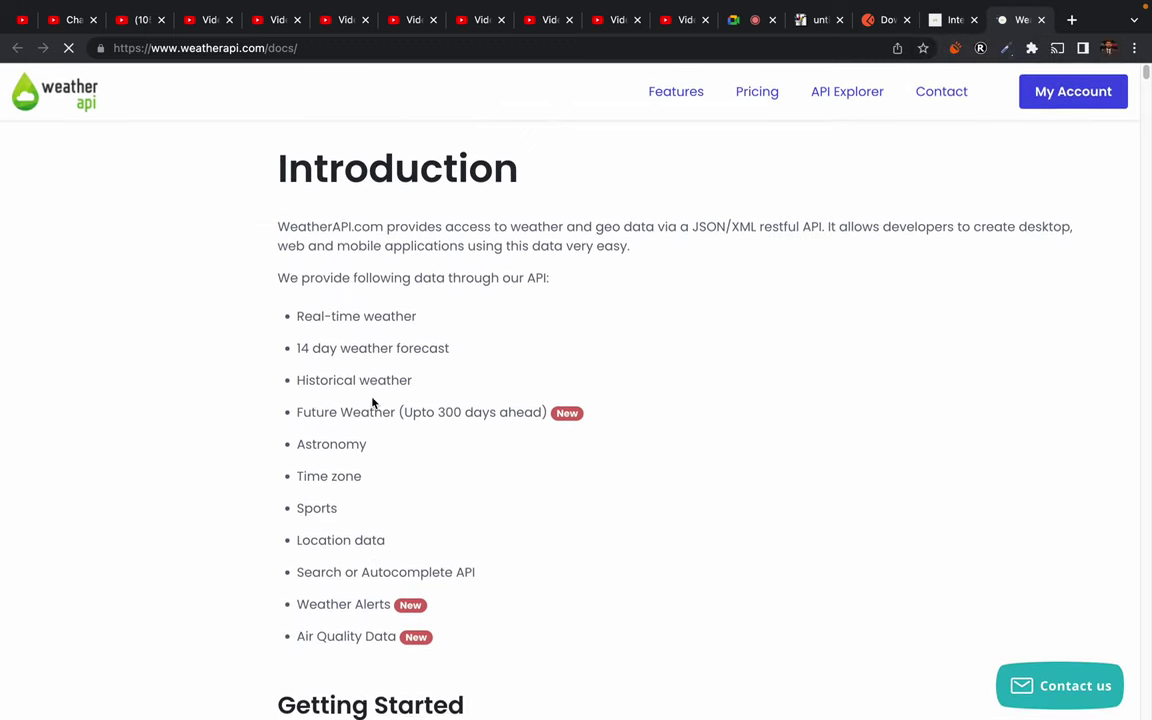
# Reopen the API Explorer, open the account dashboard in a new tab, and copy the API key.
pyautogui.click(835, 92)
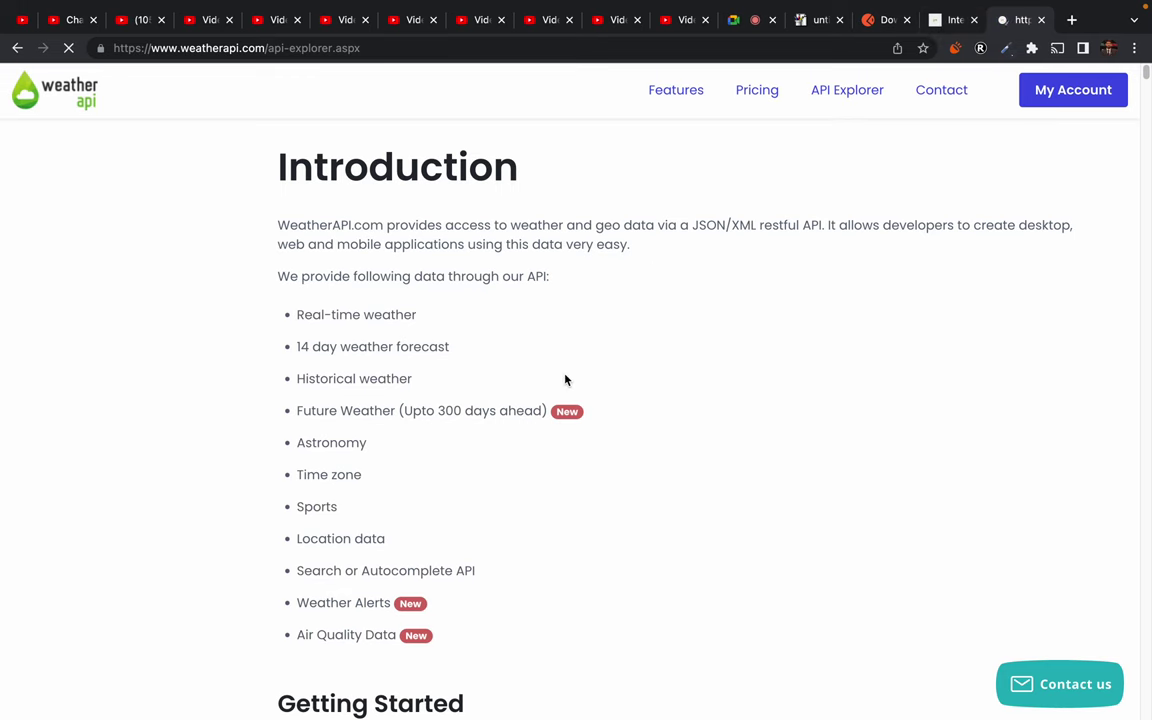
pyautogui.click(179, 336)
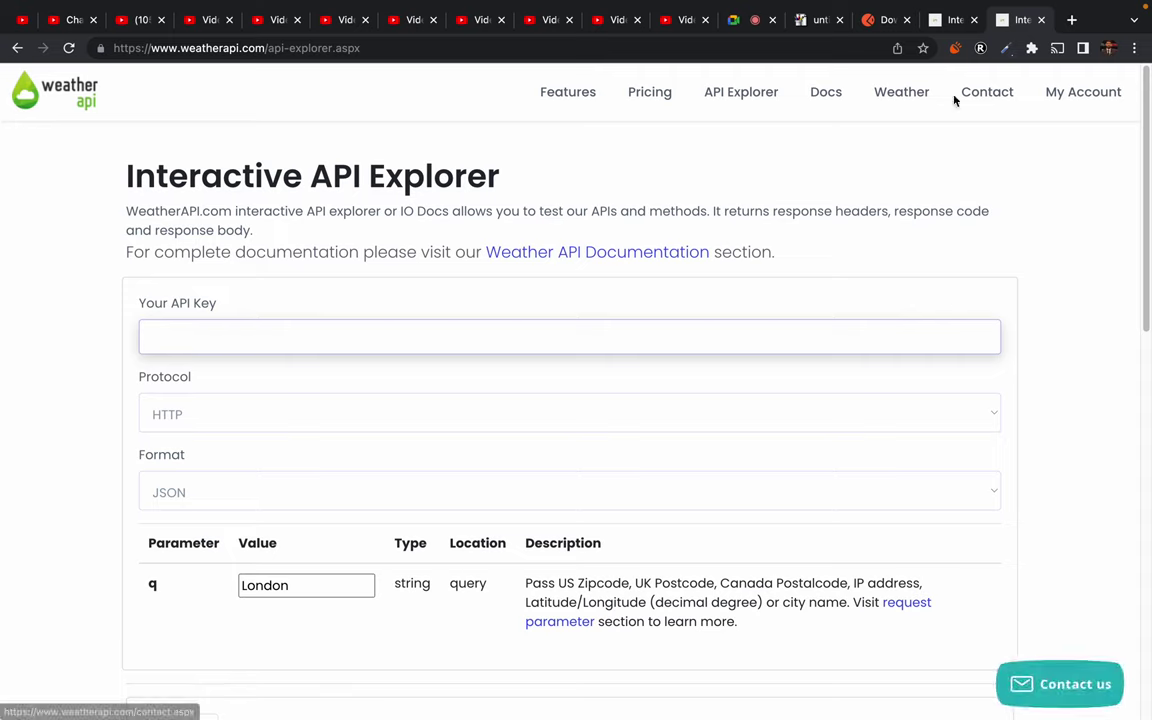
pyautogui.keyDown('super'); pyautogui.click(1068, 92); pyautogui.keyUp('super')
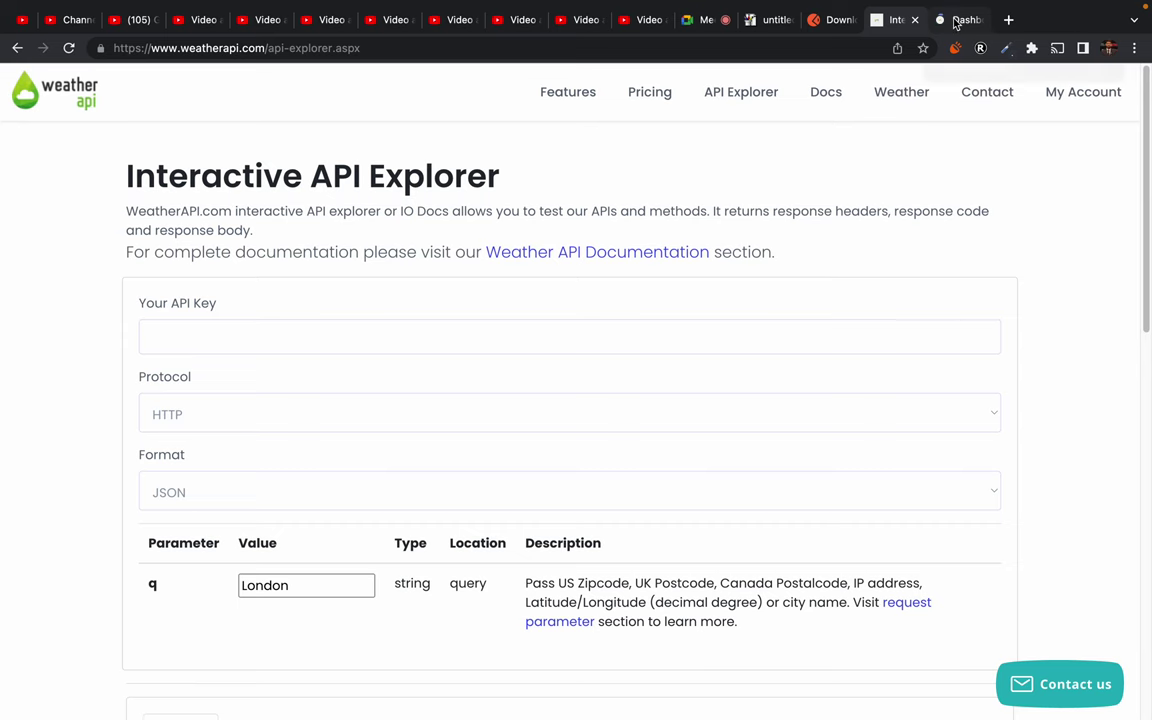
pyautogui.click(955, 20)
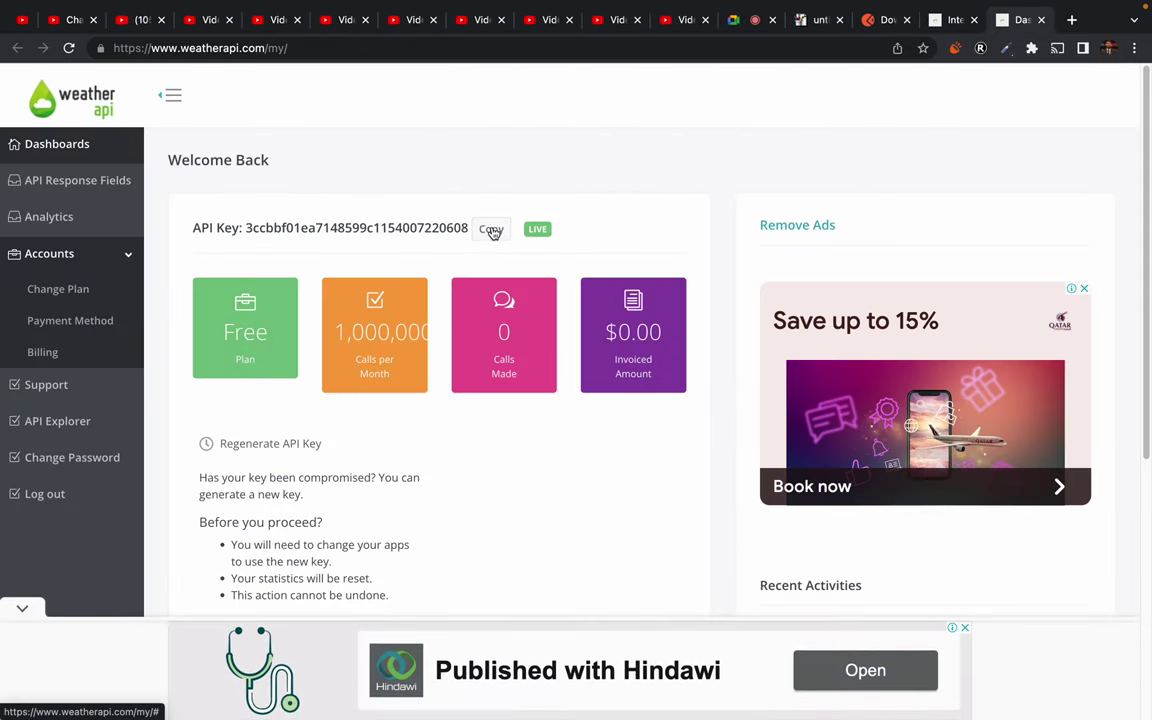
pyautogui.click(491, 230)
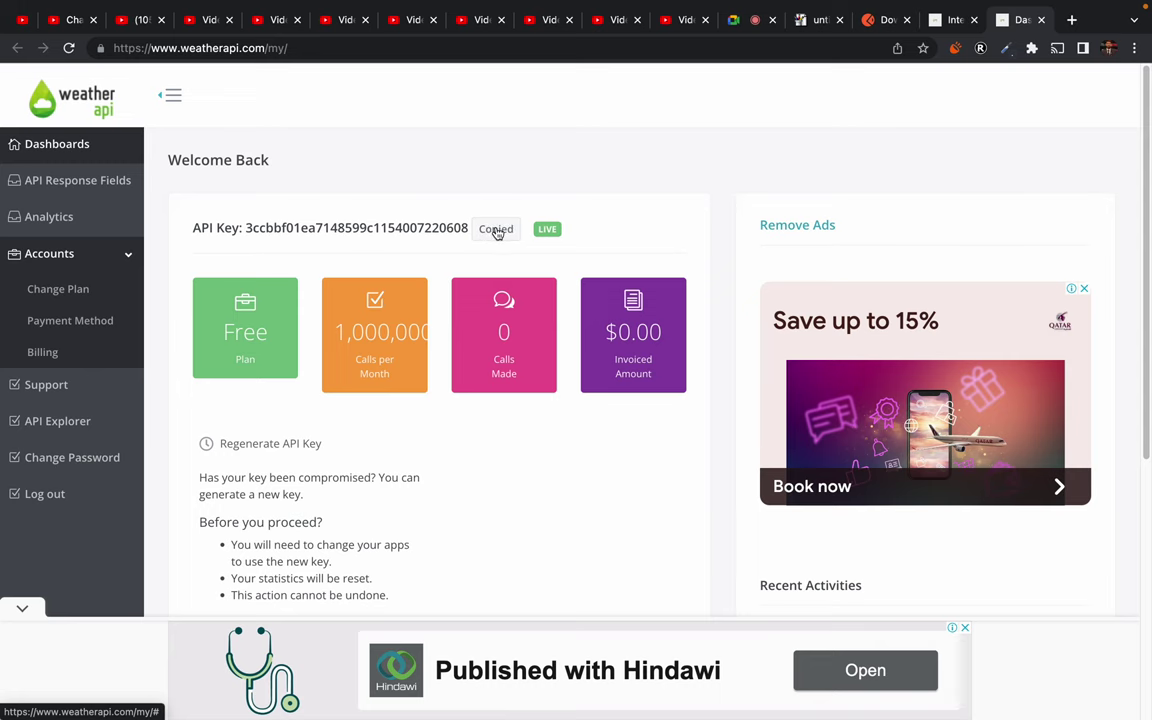
# Paste the API key into the API Explorer's API key field and set the protocol to HTTPS.
pyautogui.click(952, 20)
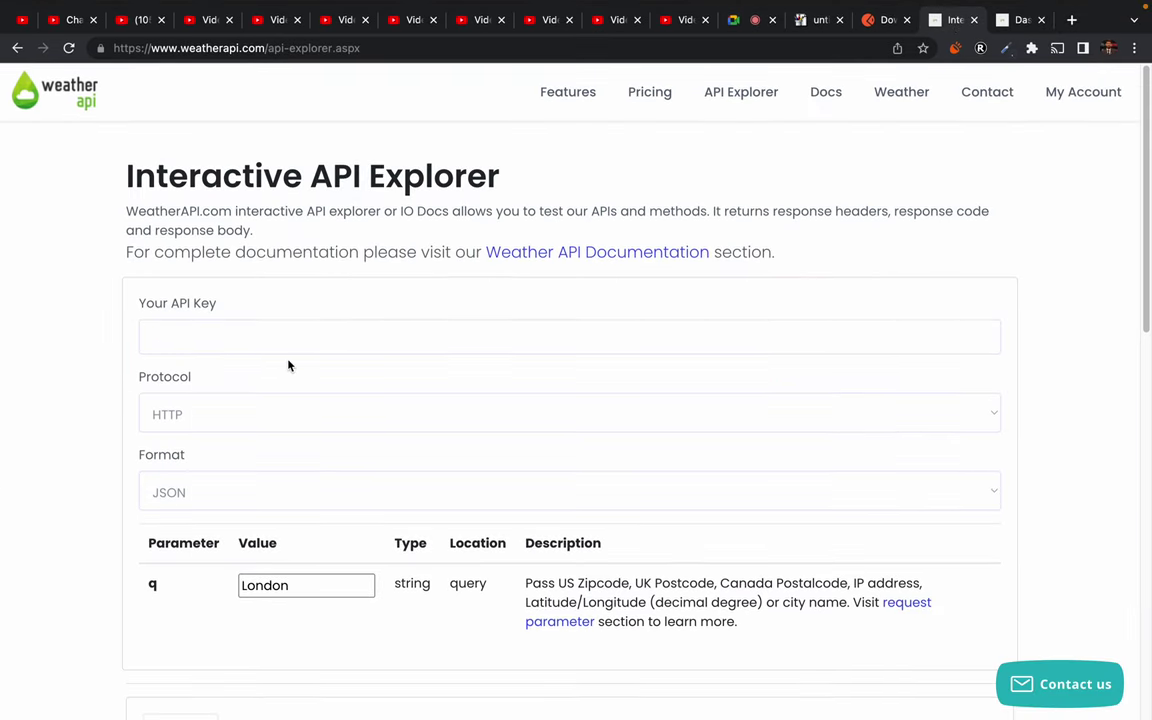
pyautogui.click(222, 331)
pyautogui.press('super+v')
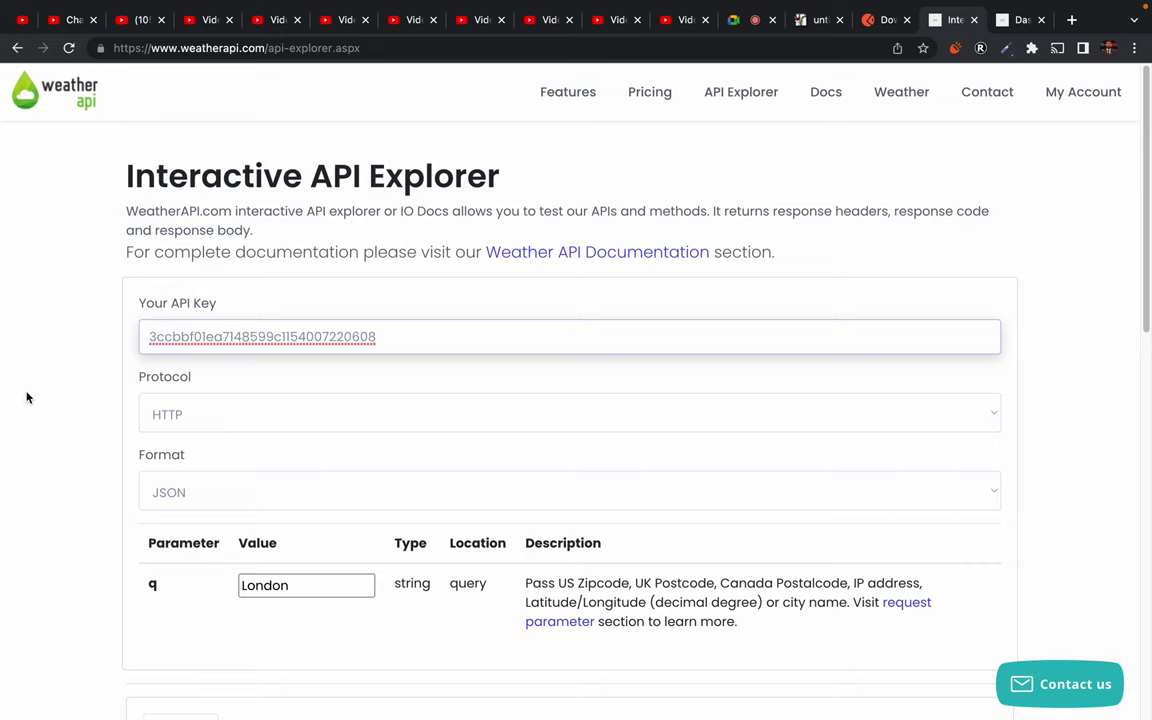
pyautogui.click(180, 412)
pyautogui.click(184, 437)
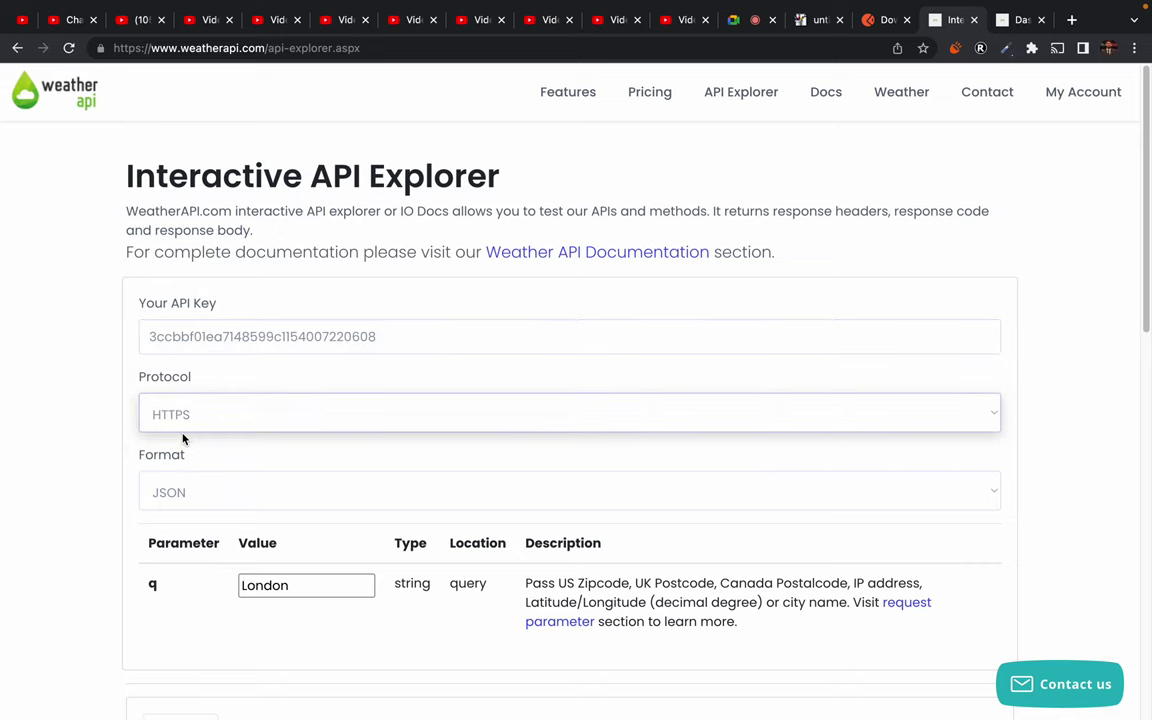
pyautogui.scroll(-1, 64, 456)
# Restart presenting the entire screen in the Google Meet call and return to the API Explorer.
pyautogui.click(768, 15)
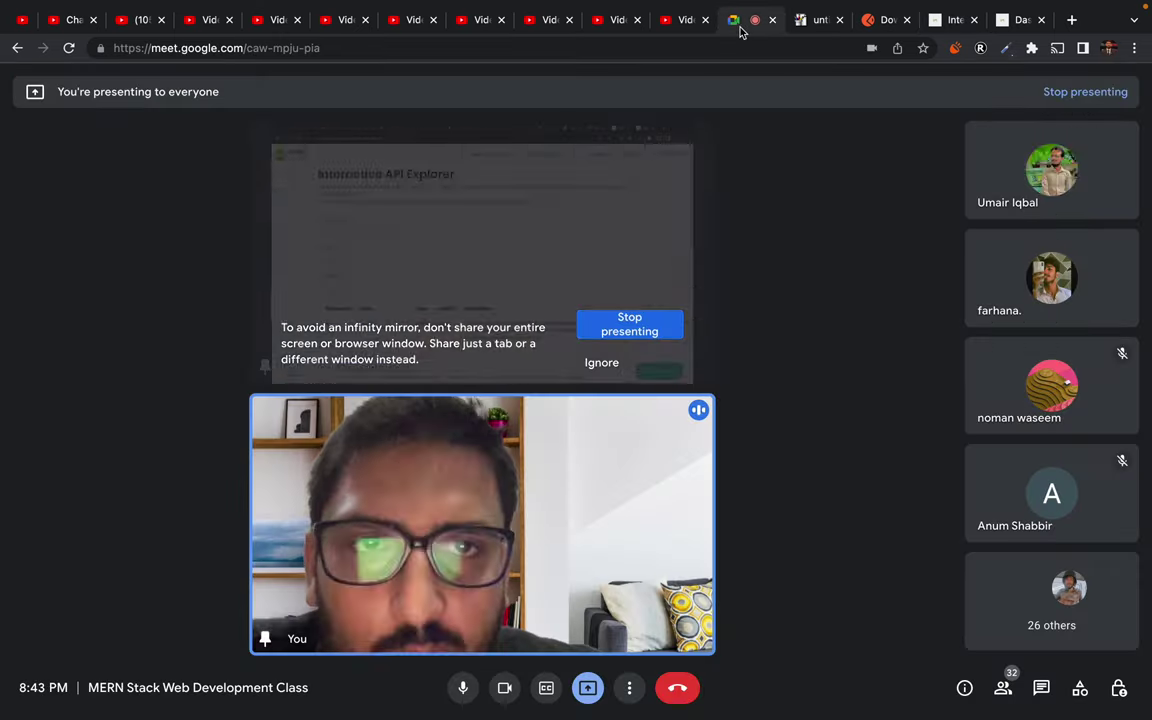
pyautogui.click(588, 688)
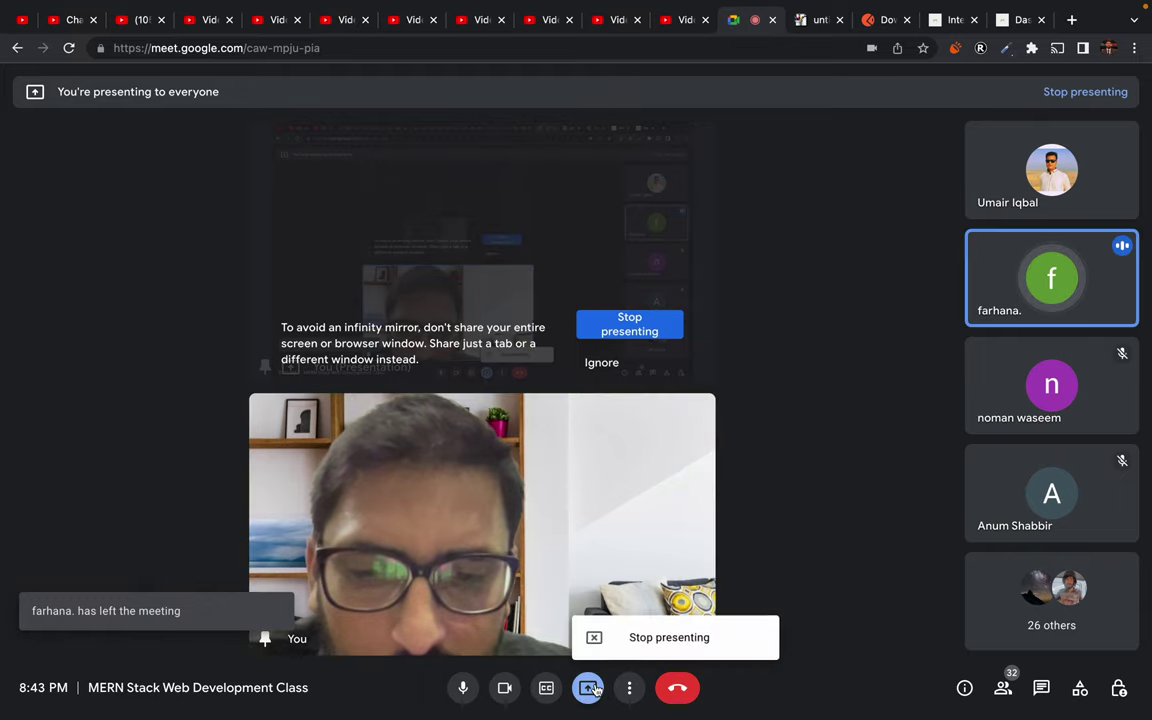
pyautogui.click(625, 640)
pyautogui.click(590, 695)
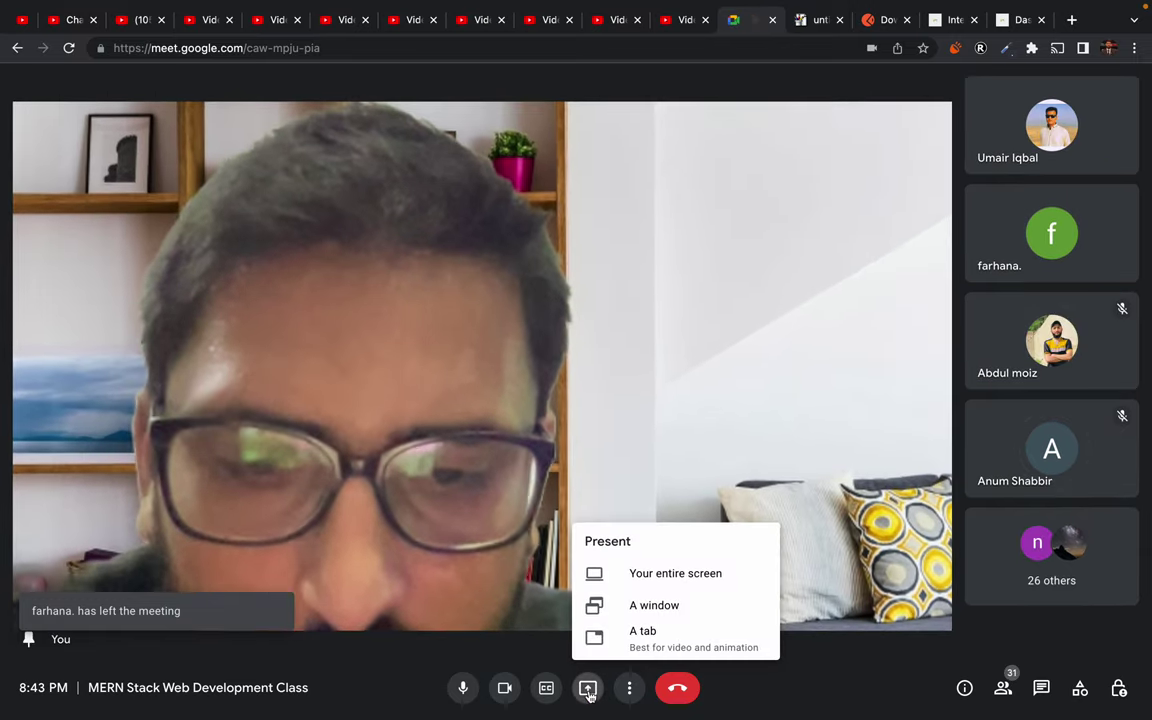
pyautogui.click(645, 507)
pyautogui.click(541, 326)
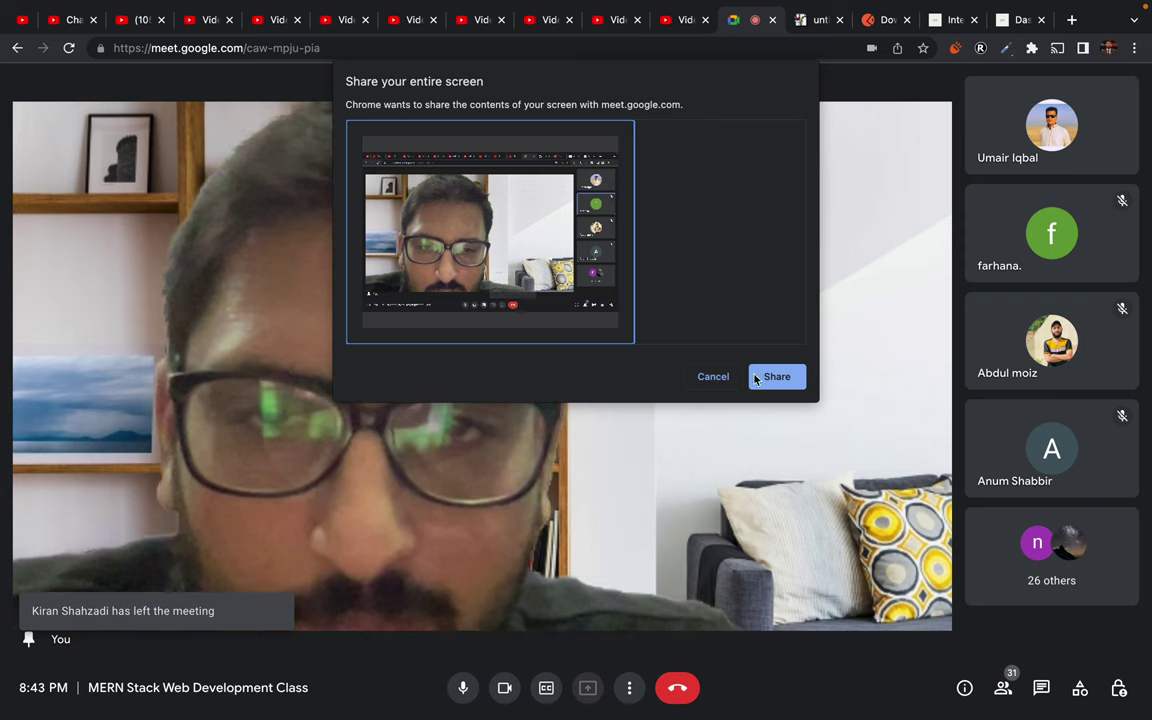
pyautogui.click(777, 376)
pyautogui.click(1019, 22)
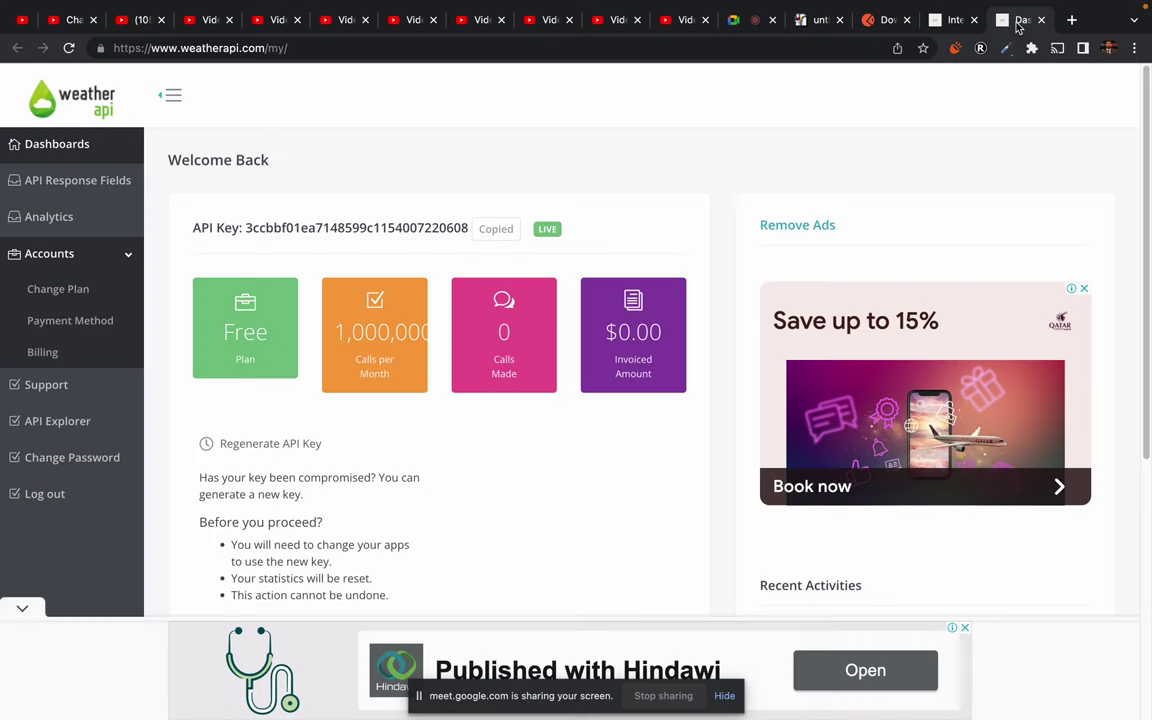
pyautogui.click(945, 20)
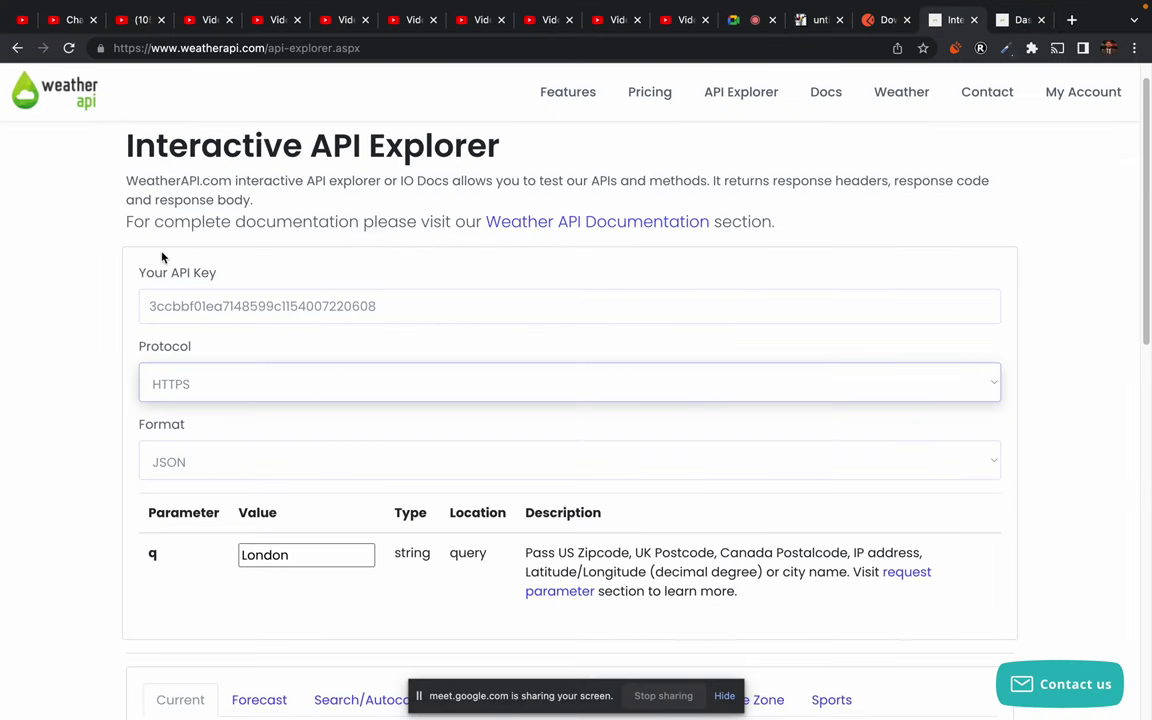
# Check the API key entry, the HTTPS protocol and the JSON format in the API Explorer form.
pyautogui.moveTo(153, 300); pyautogui.dragTo(429, 303)
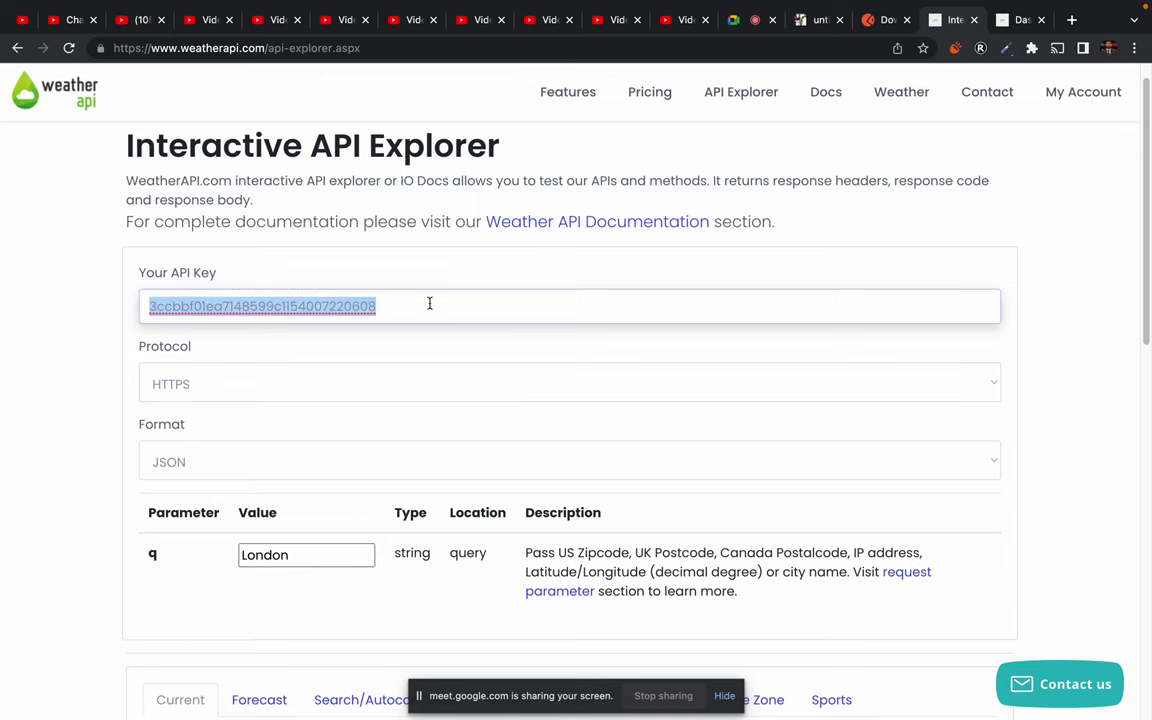
pyautogui.click(169, 390)
pyautogui.click(165, 384)
pyautogui.scroll(-2, 90, 490)
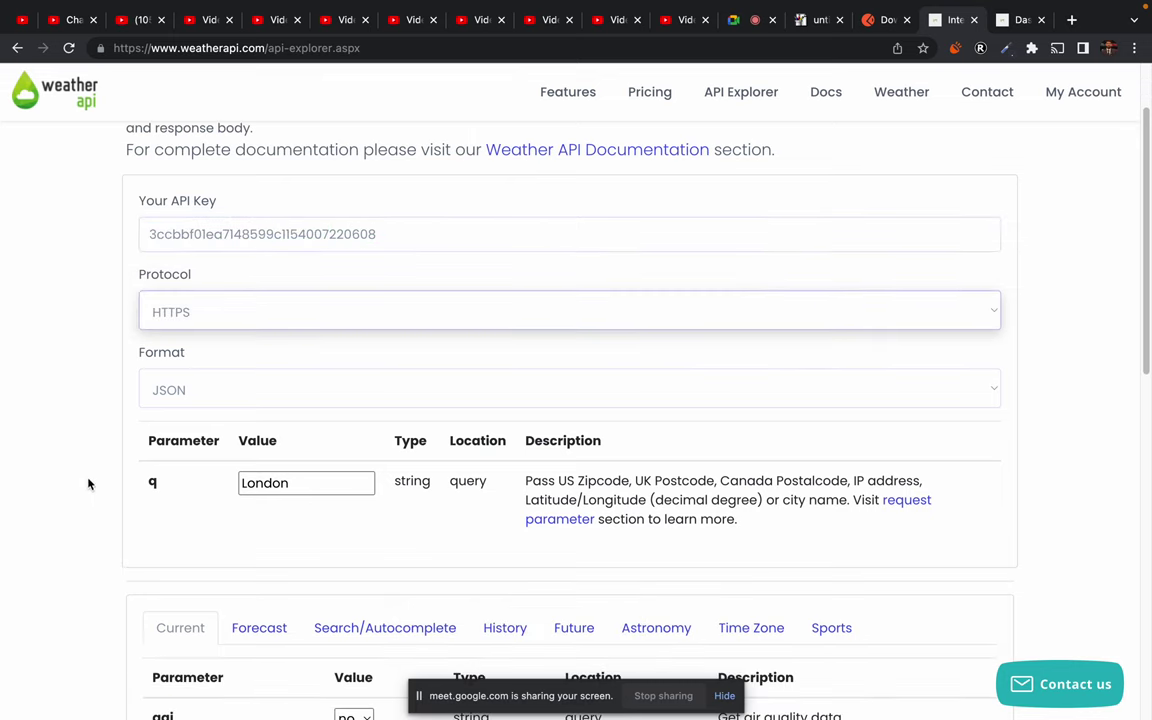
pyautogui.click(169, 388)
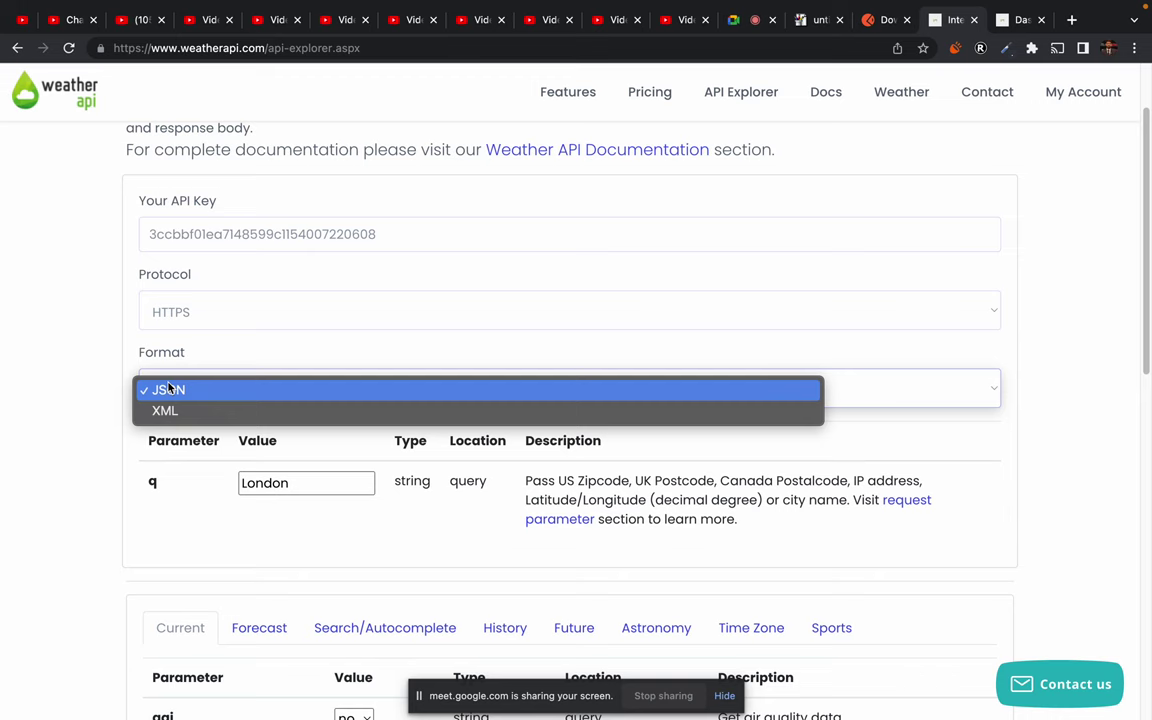
pyautogui.click(169, 390)
pyautogui.scroll(-2, 90, 501)
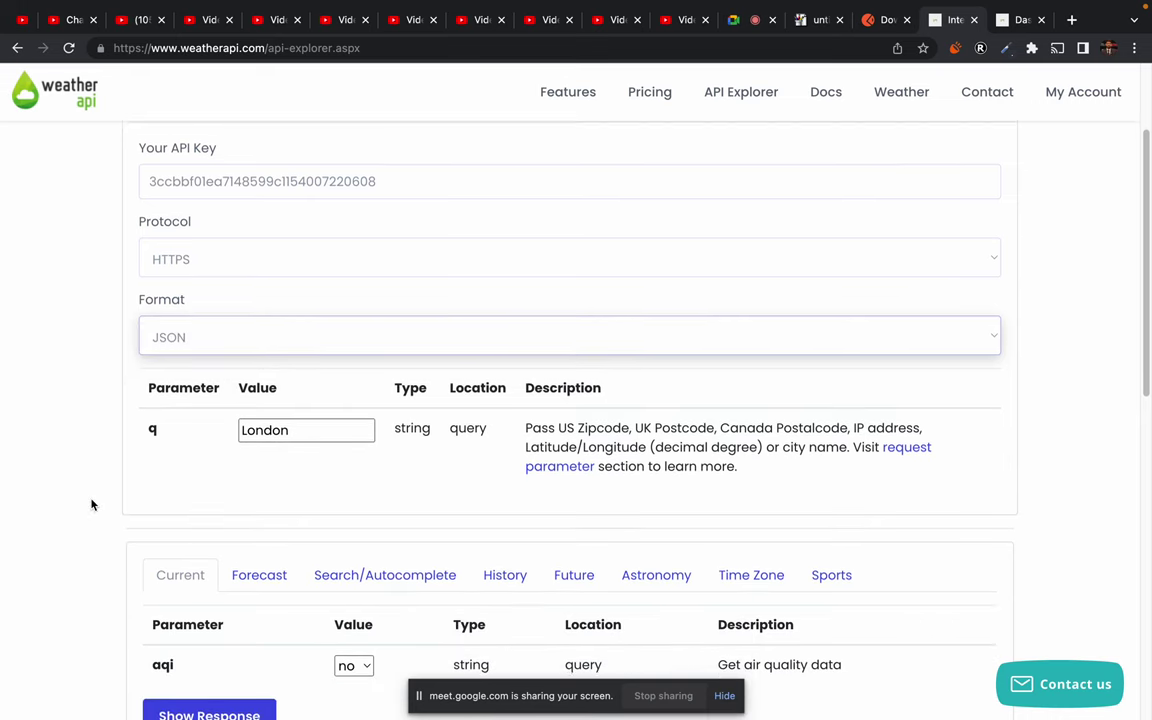
# Hide the screen-sharing notice and show the Current API response for London with aqi set to no.
pyautogui.click(724, 695)
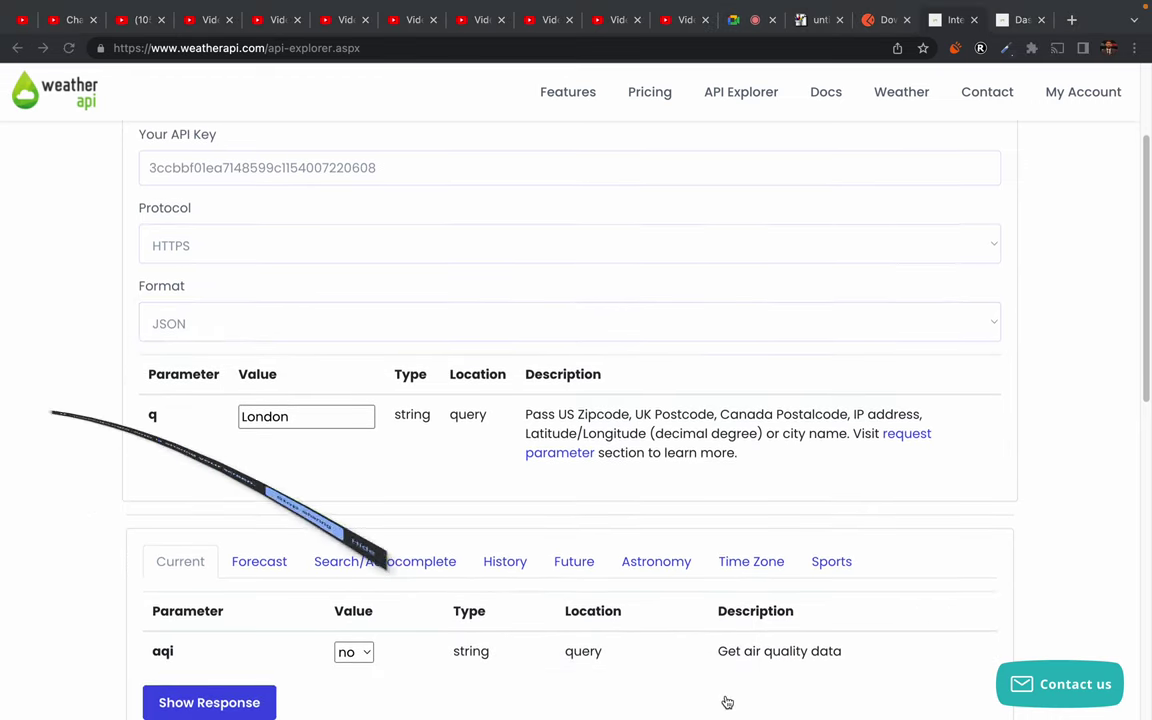
pyautogui.scroll(-3, 263, 514)
pyautogui.click(214, 558)
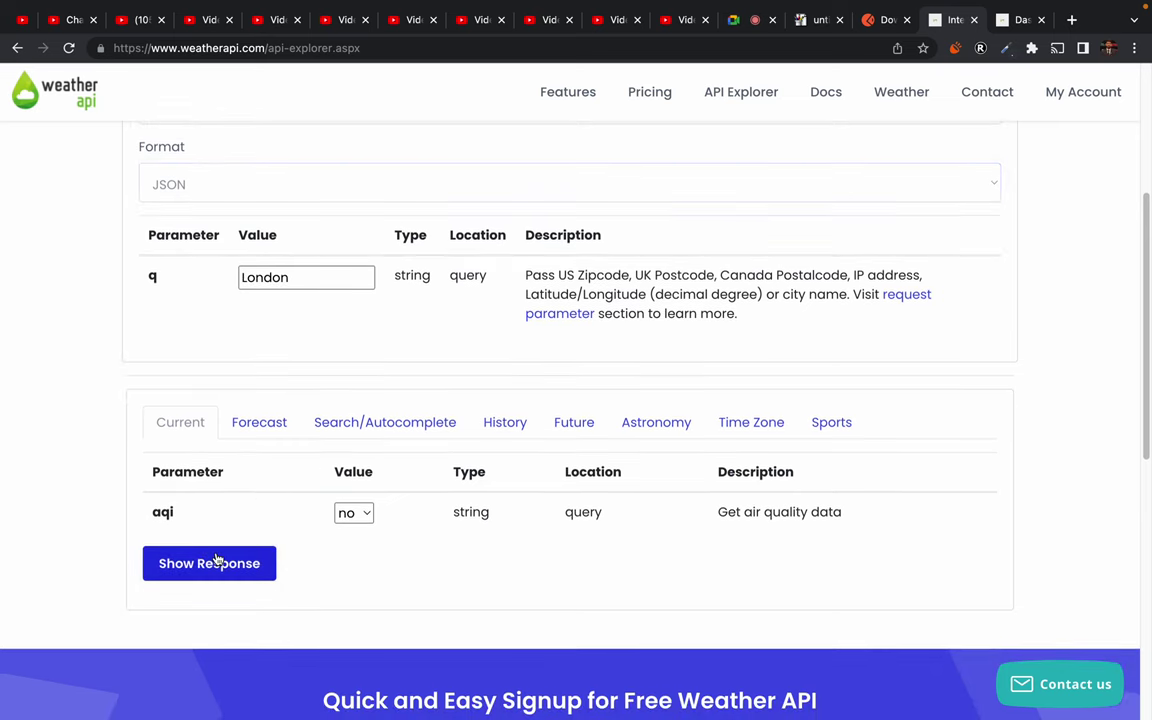
pyautogui.scroll(-4, 155, 601)
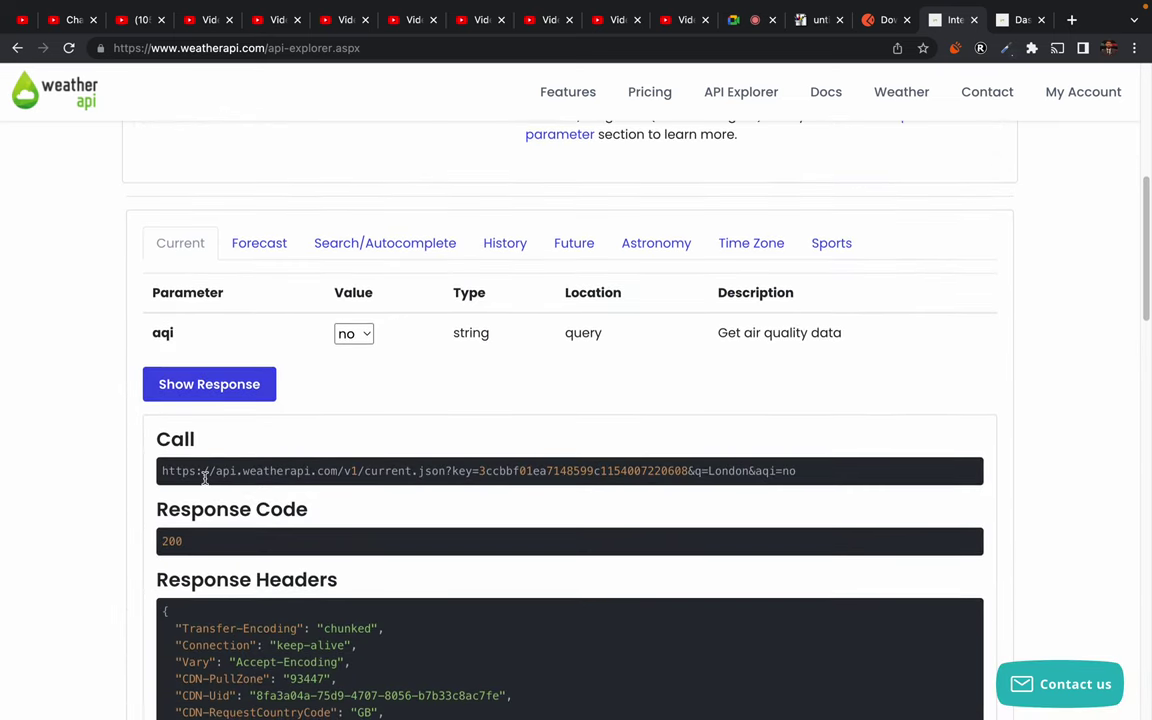
pyautogui.scroll(-3, 205, 478)
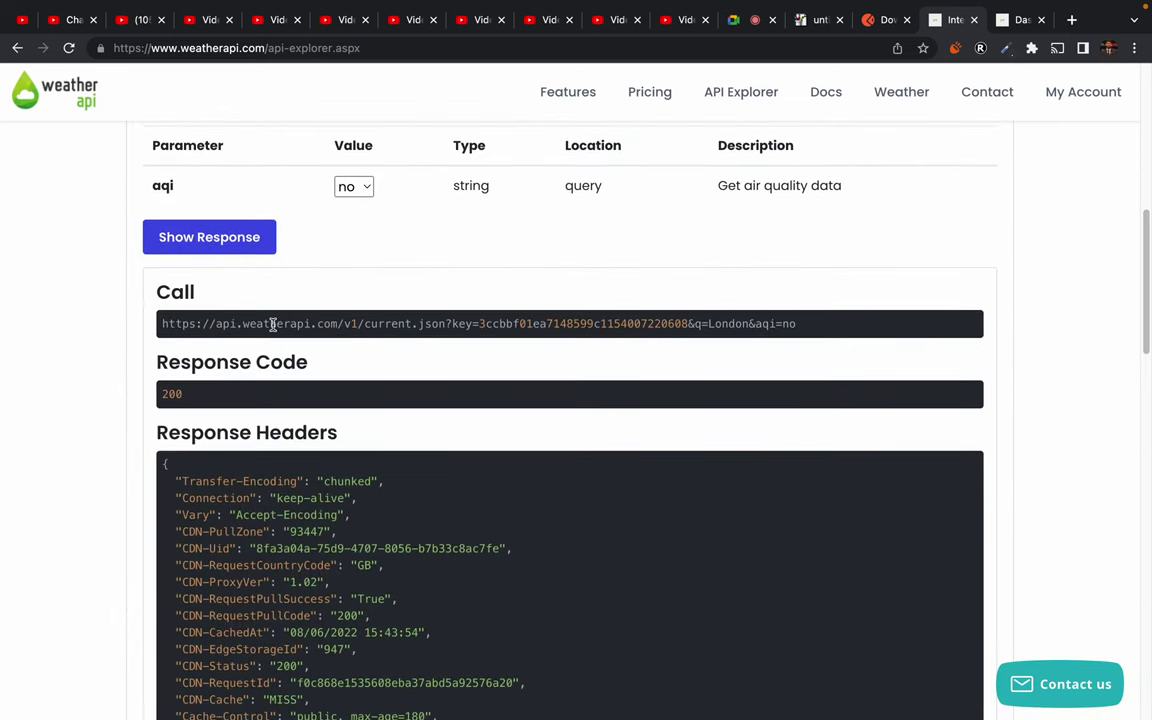
# Copy the HTTPS call URL containing the API key and replace the GET request's URL in Postman with it.
pyautogui.tripleClick(272, 325)
pyautogui.tripleClick(272, 325)
pyautogui.hotkey('ctrl', 'c')
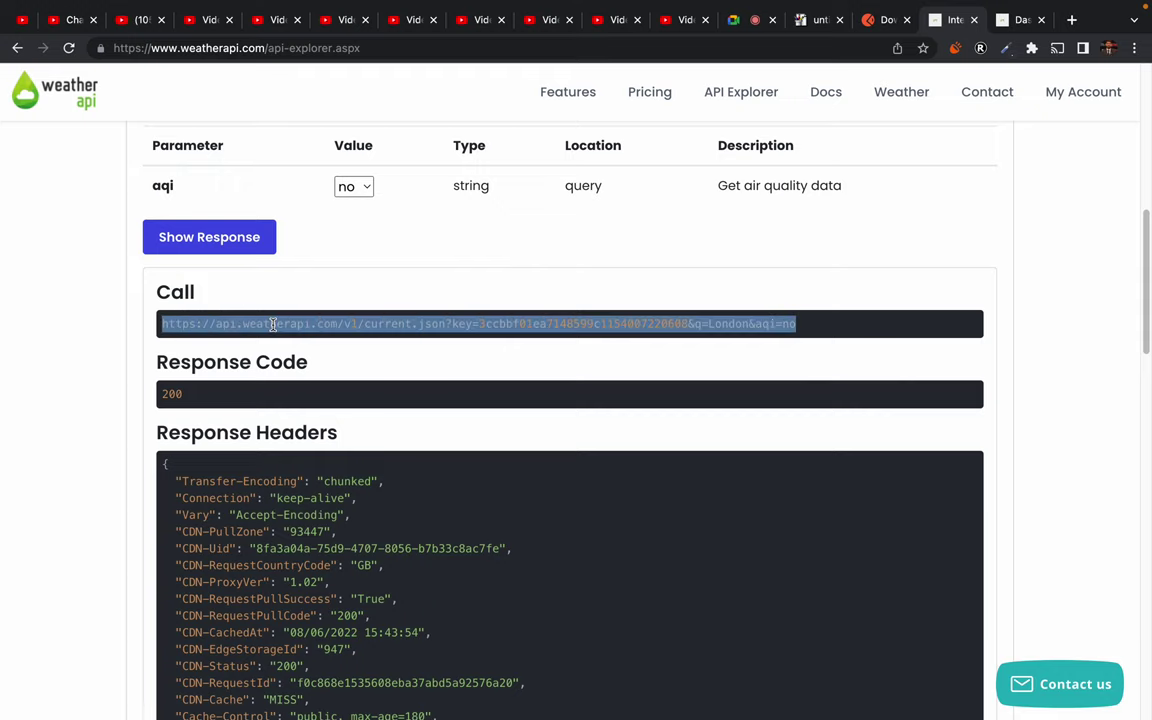
pyautogui.press('super+Tab')
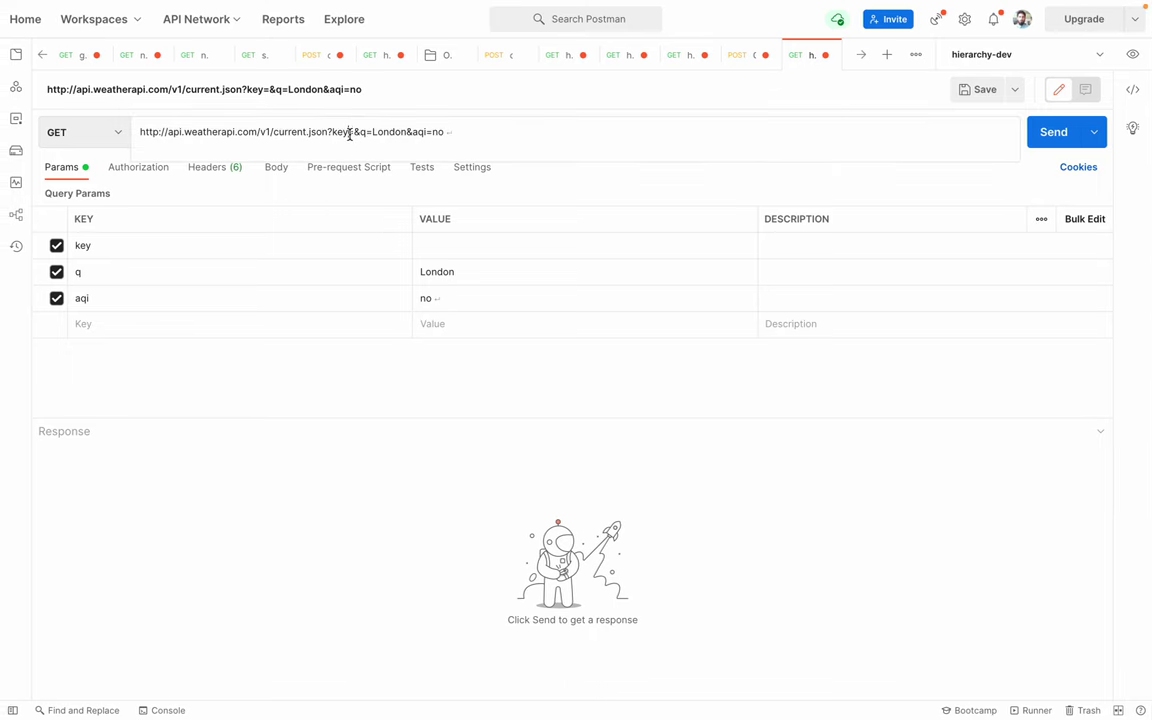
pyautogui.tripleClick(349, 134)
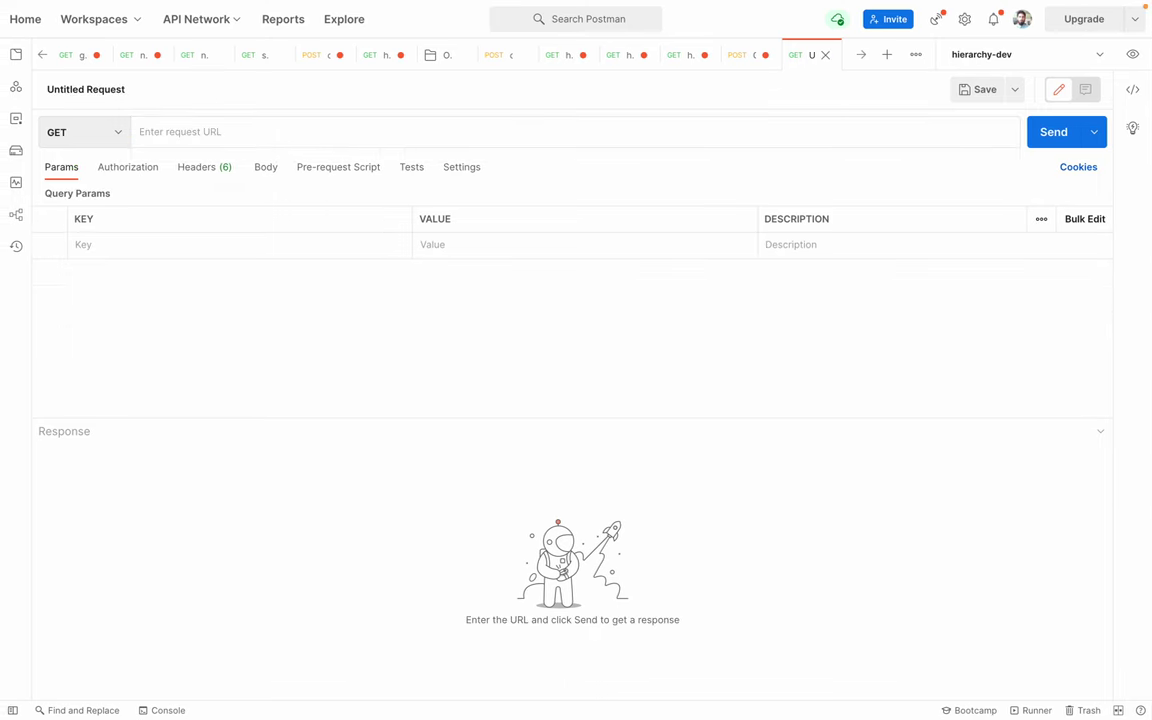
pyautogui.hotkey('ctrl', 'v')
pyautogui.click(317, 472)
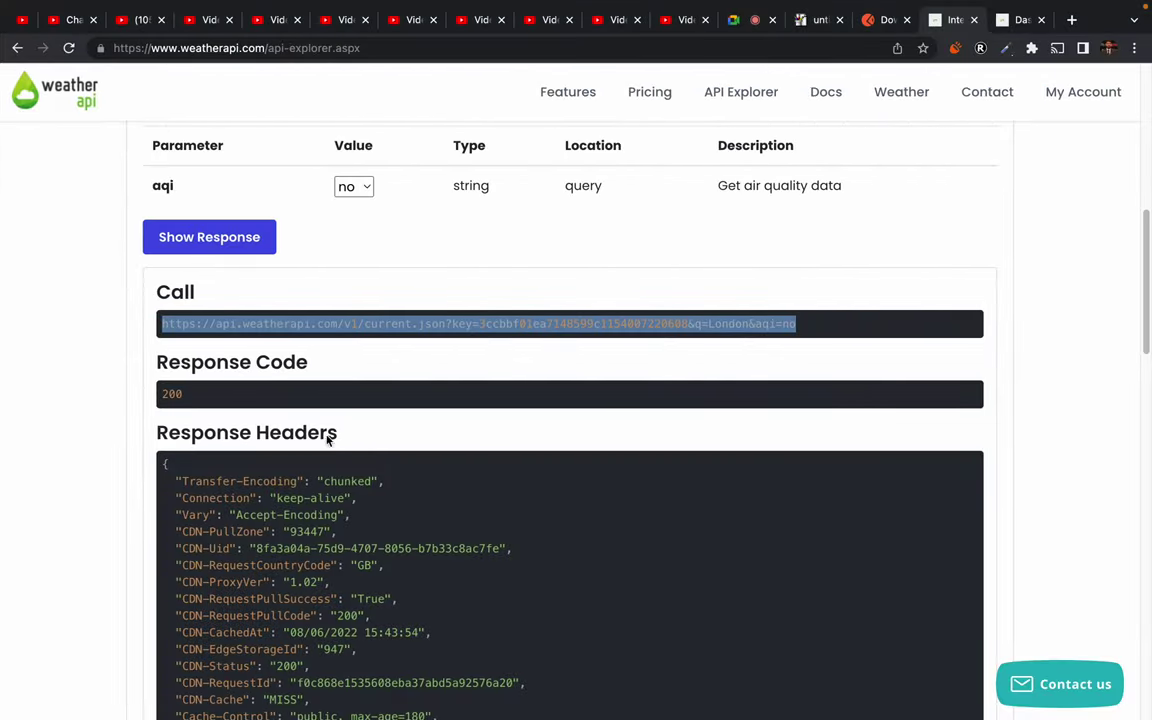
# Examine the response headers and the London response body in the API Explorer.
pyautogui.scroll(-3, 129, 544)
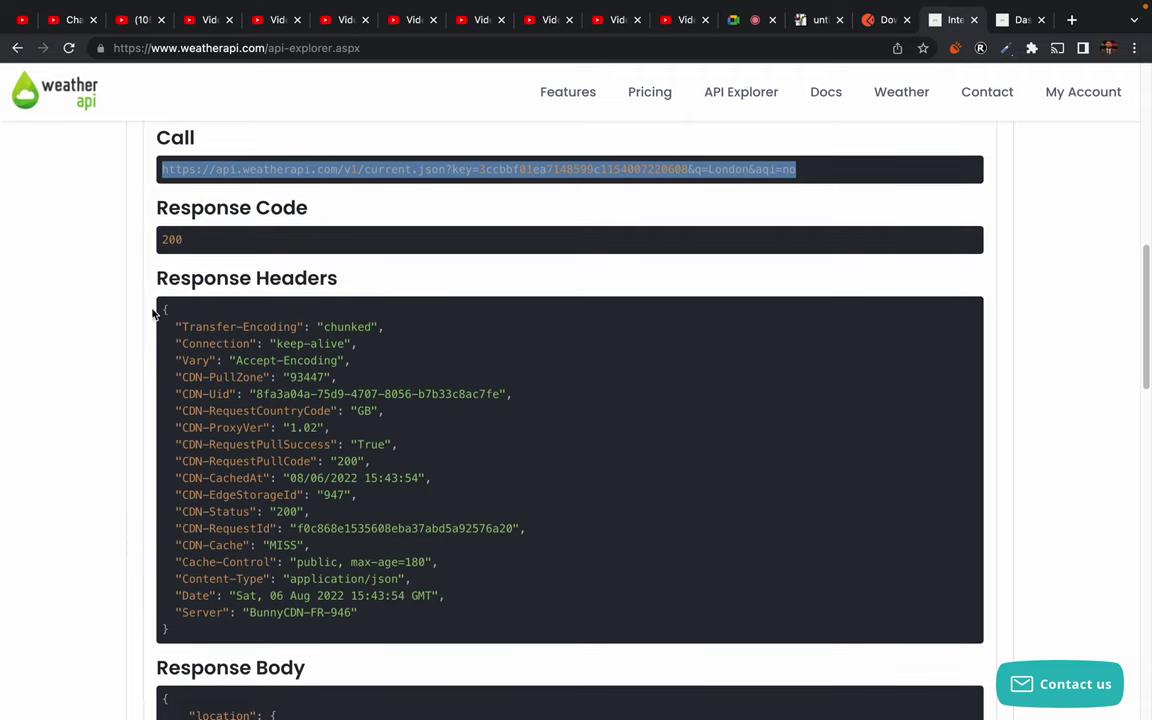
pyautogui.moveTo(162, 308); pyautogui.dragTo(203, 632)
pyautogui.click(285, 612)
pyautogui.scroll(-7, 285, 612)
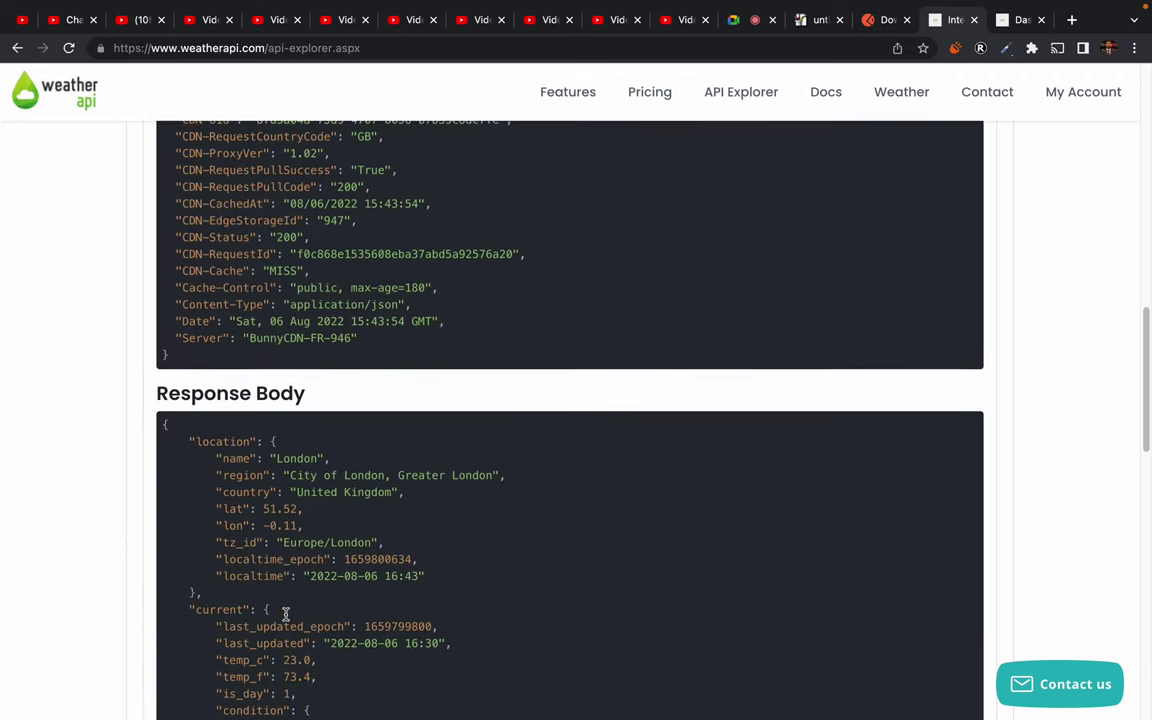
# Read through the London response body, from the location data to the current conditions, and return to the call details.
pyautogui.scroll(9, 285, 615)
pyautogui.scroll(-9, 285, 617)
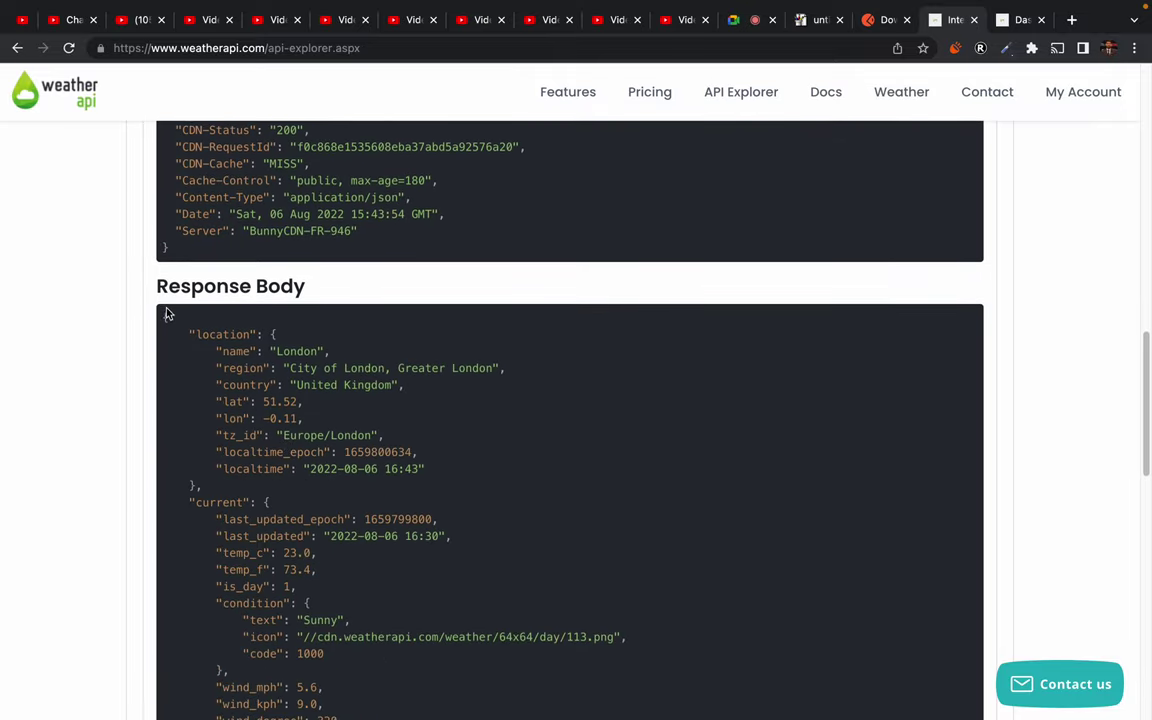
pyautogui.moveTo(162, 312); pyautogui.dragTo(368, 643)
pyautogui.scroll(-5, 368, 643)
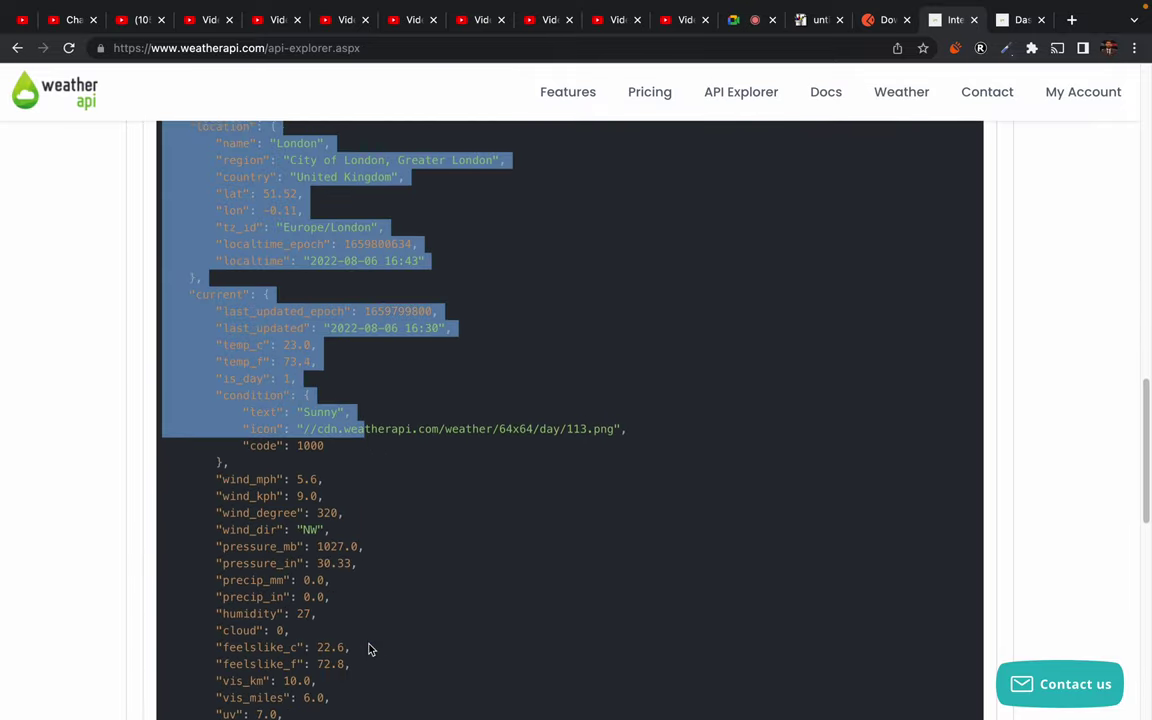
pyautogui.click(281, 438)
pyautogui.scroll(15, 175, 375)
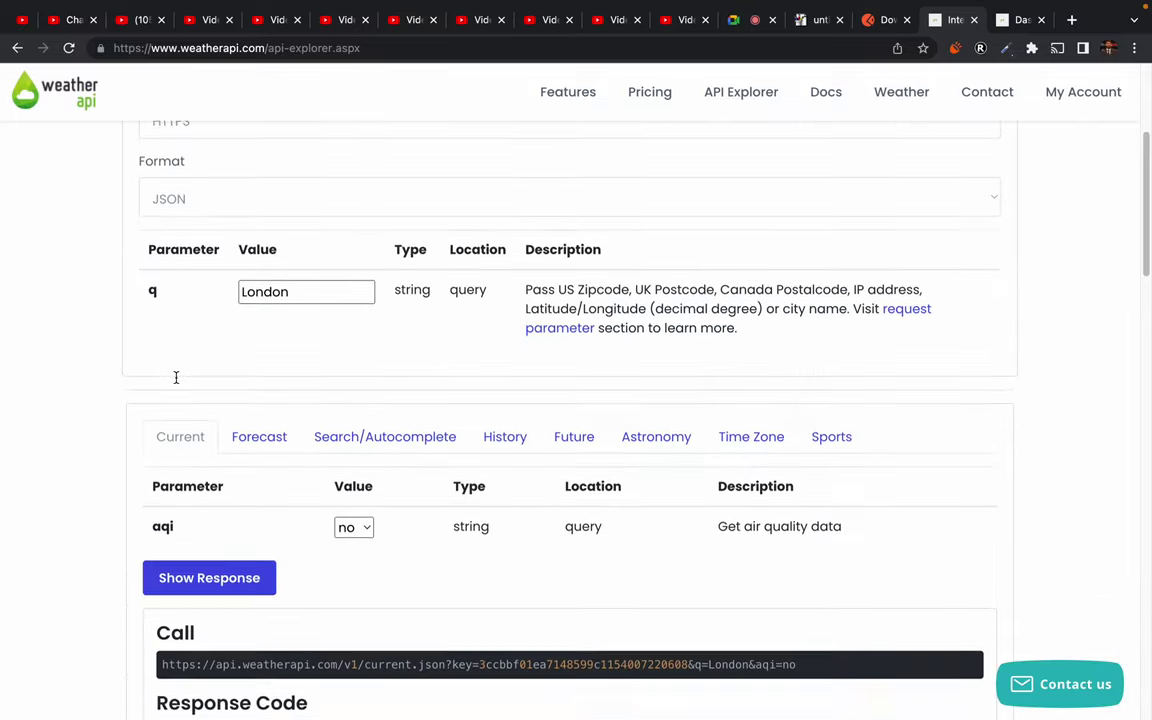
# Switch to Postman, send the London current-weather GET request, and enlarge the response area to show more of the JSON body.
pyautogui.hotkey('ctrl', 'Right')
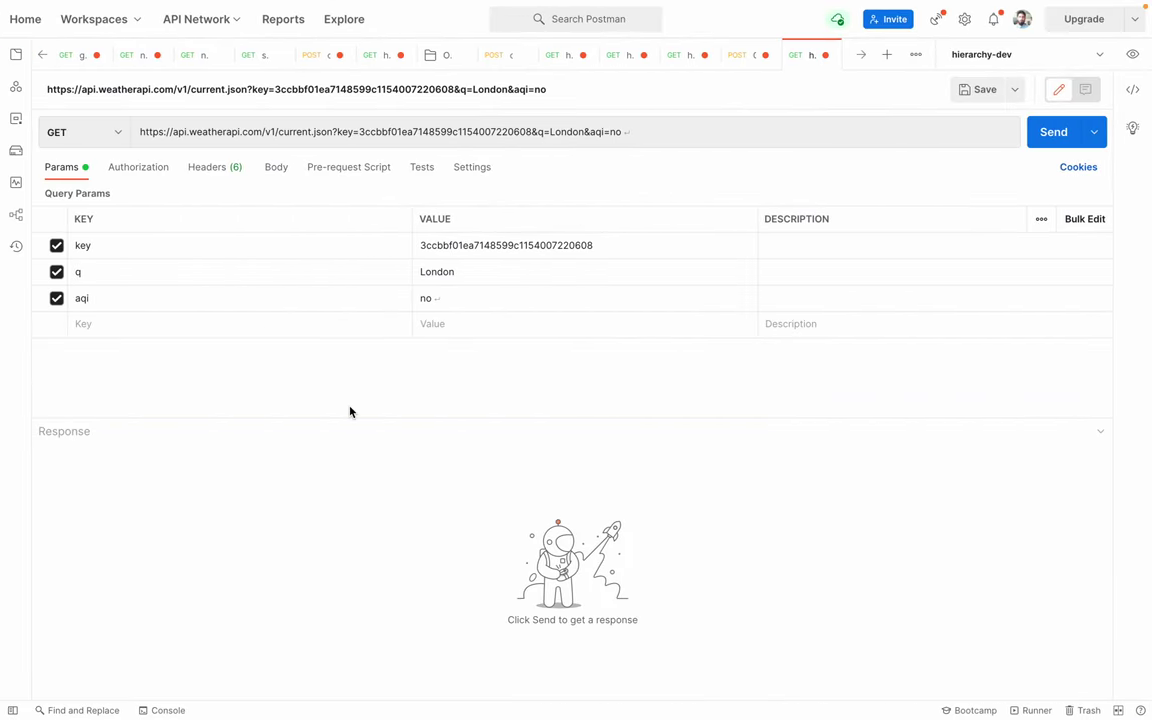
pyautogui.click(1054, 132)
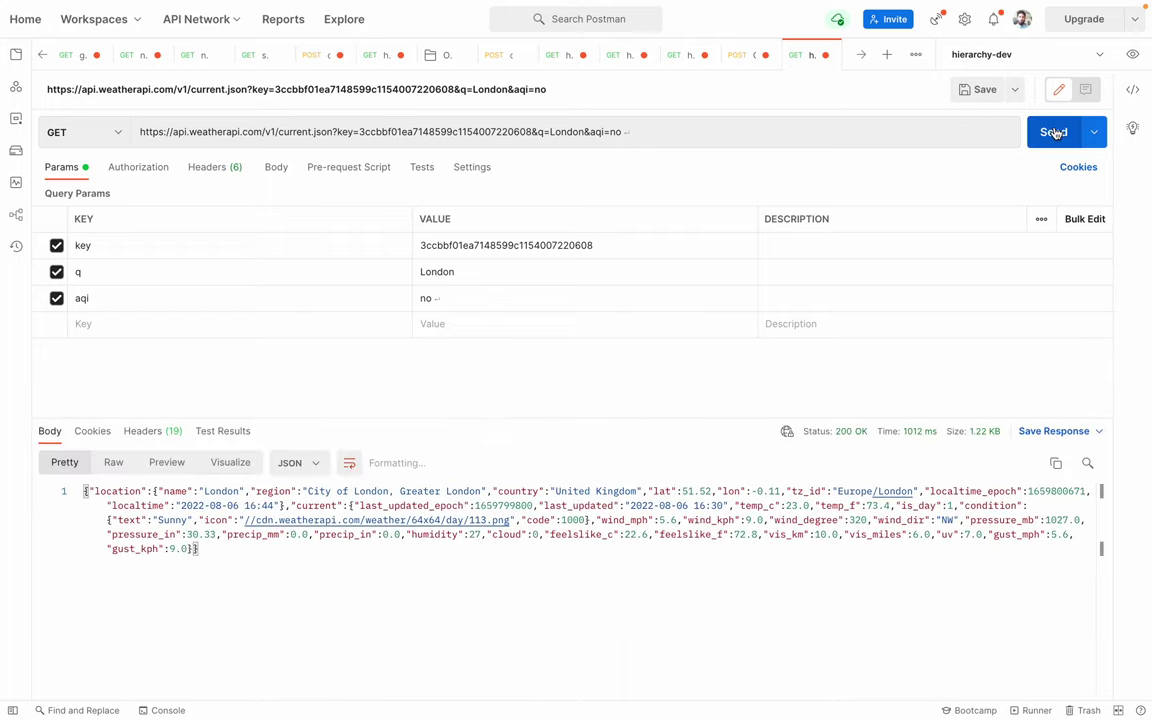
pyautogui.moveTo(103, 506); pyautogui.dragTo(357, 612)
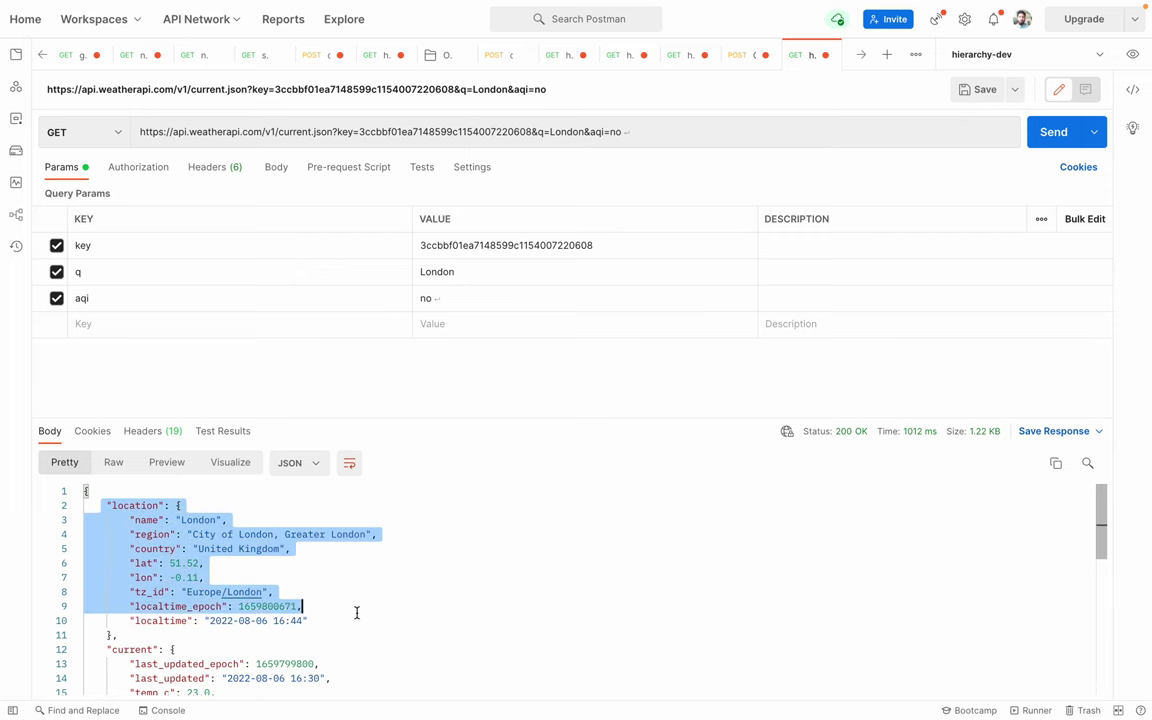
pyautogui.click(440, 645)
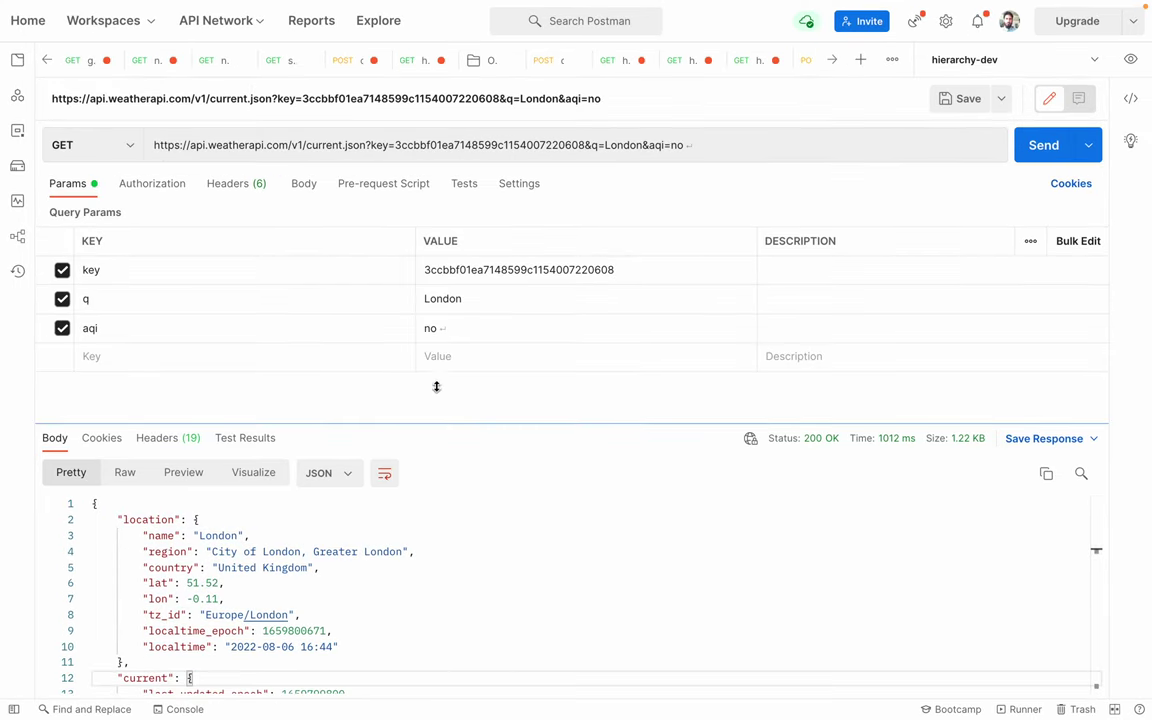
pyautogui.moveTo(435, 348); pyautogui.dragTo(432, 350)
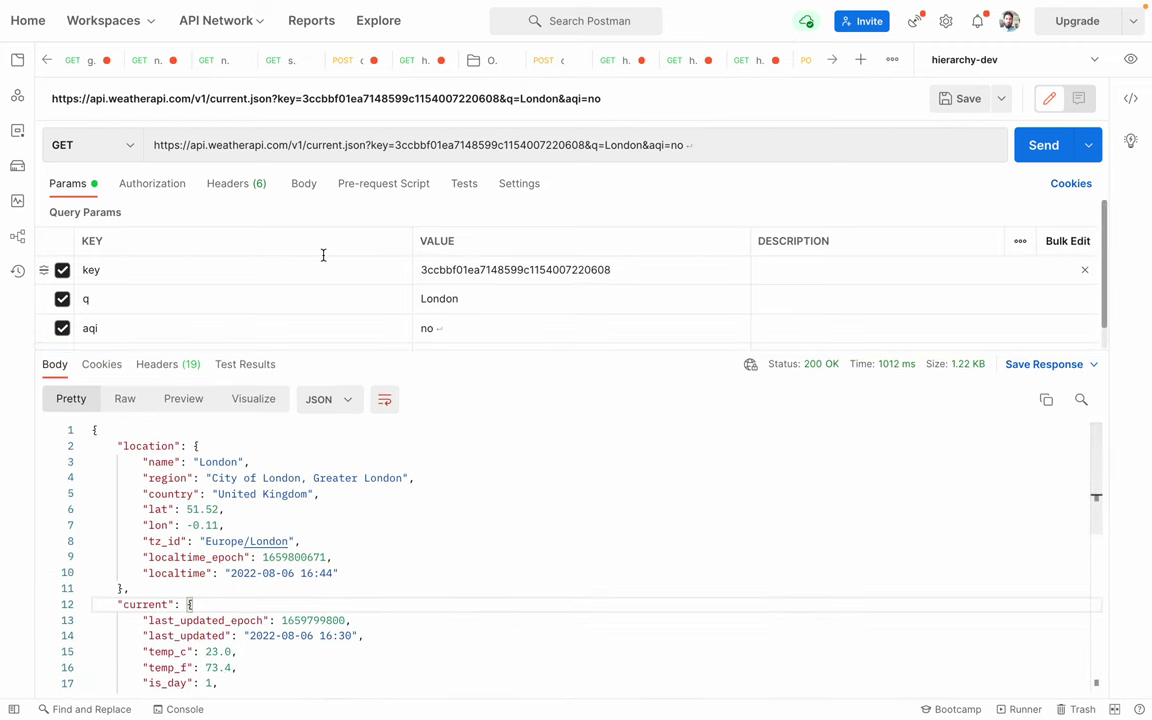
# Switch to the Google Meet call in the browser and make the camera feed the main tile instead of the presentation.
pyautogui.scroll(-1, 323, 255)
pyautogui.scroll(1, 322, 255)
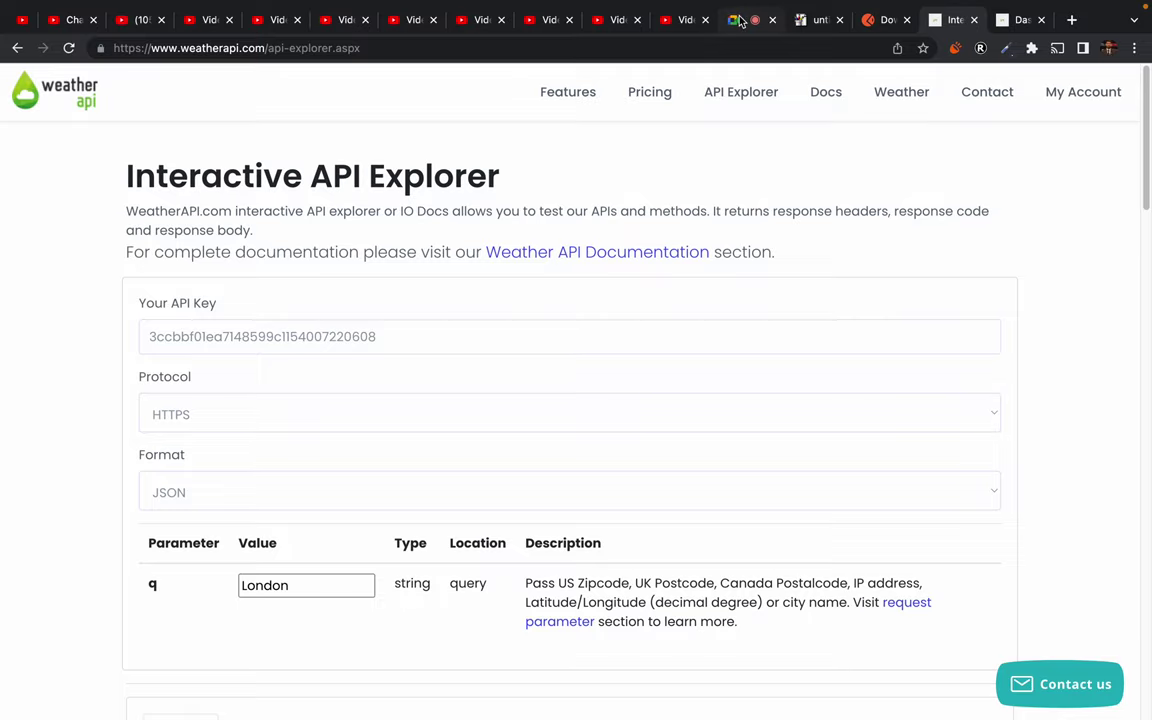
pyautogui.click(739, 20)
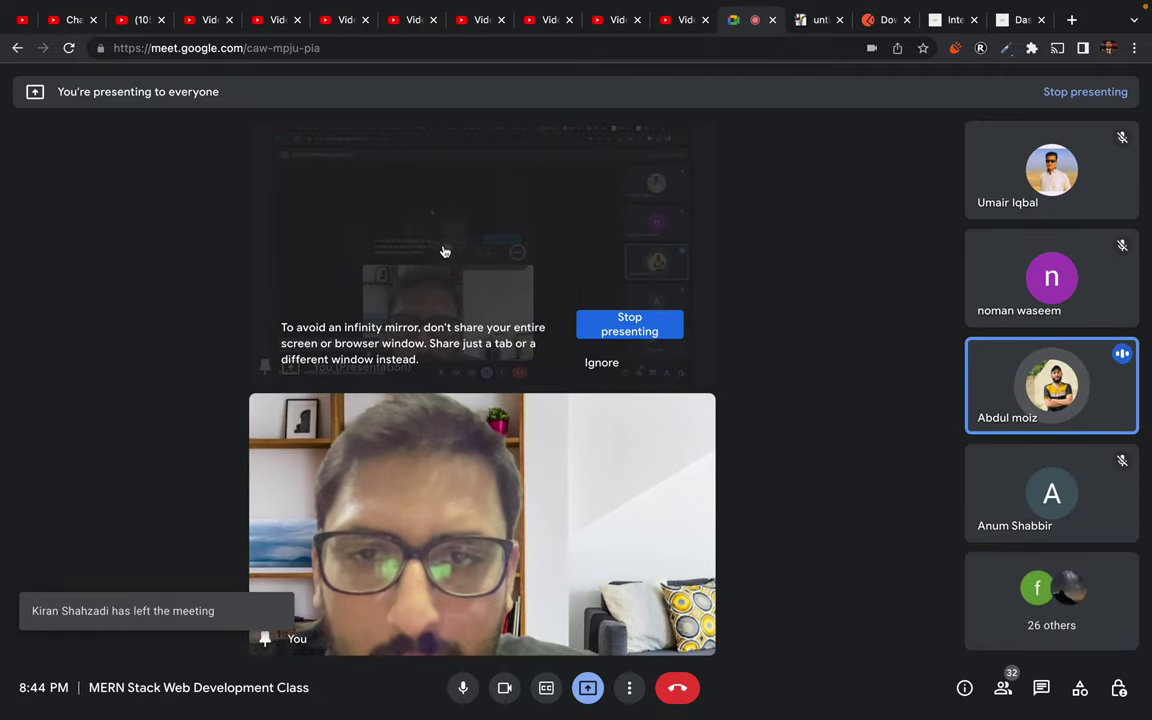
pyautogui.click(446, 255)
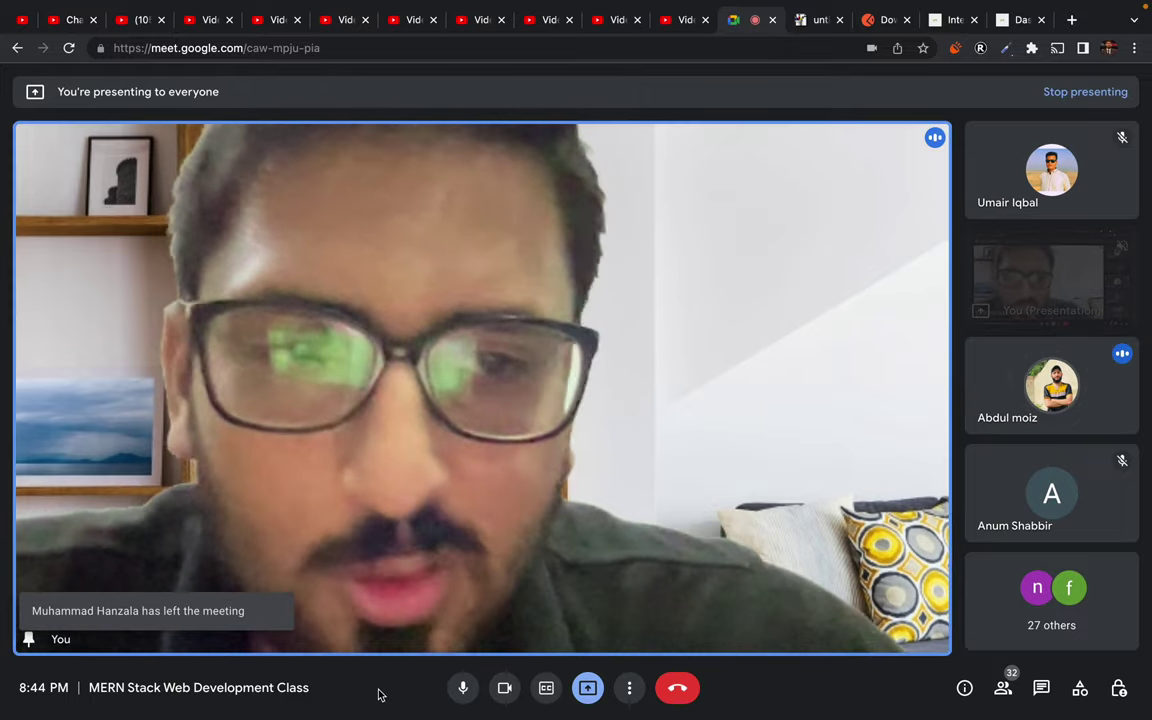
# Return to Postman, change the q value in the request URL from London to karachi, and send the request.
pyautogui.hotkey('ctrl', 'Left')
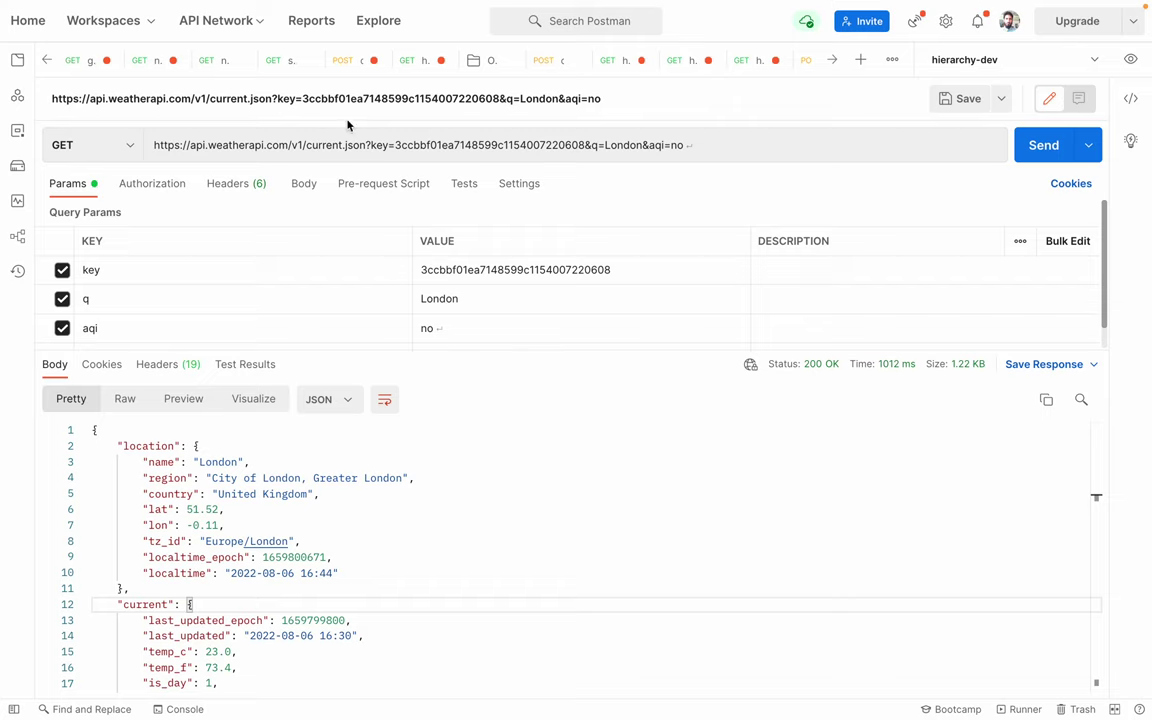
pyautogui.doubleClick(426, 145)
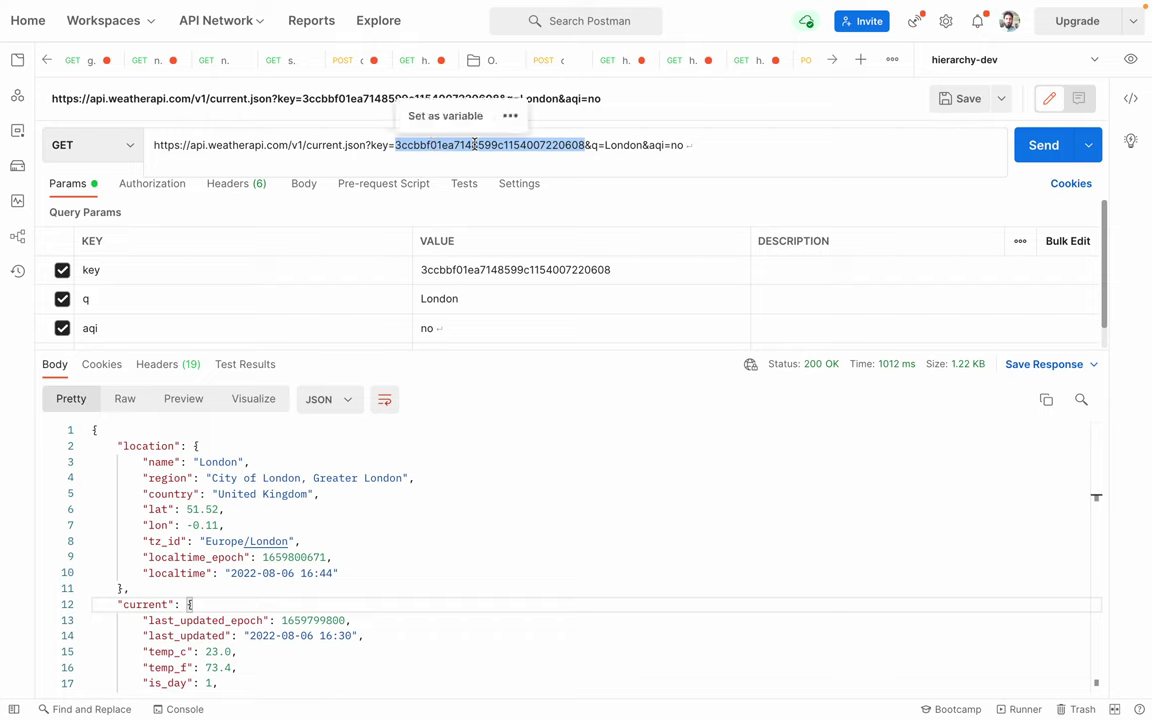
pyautogui.doubleClick(617, 146)
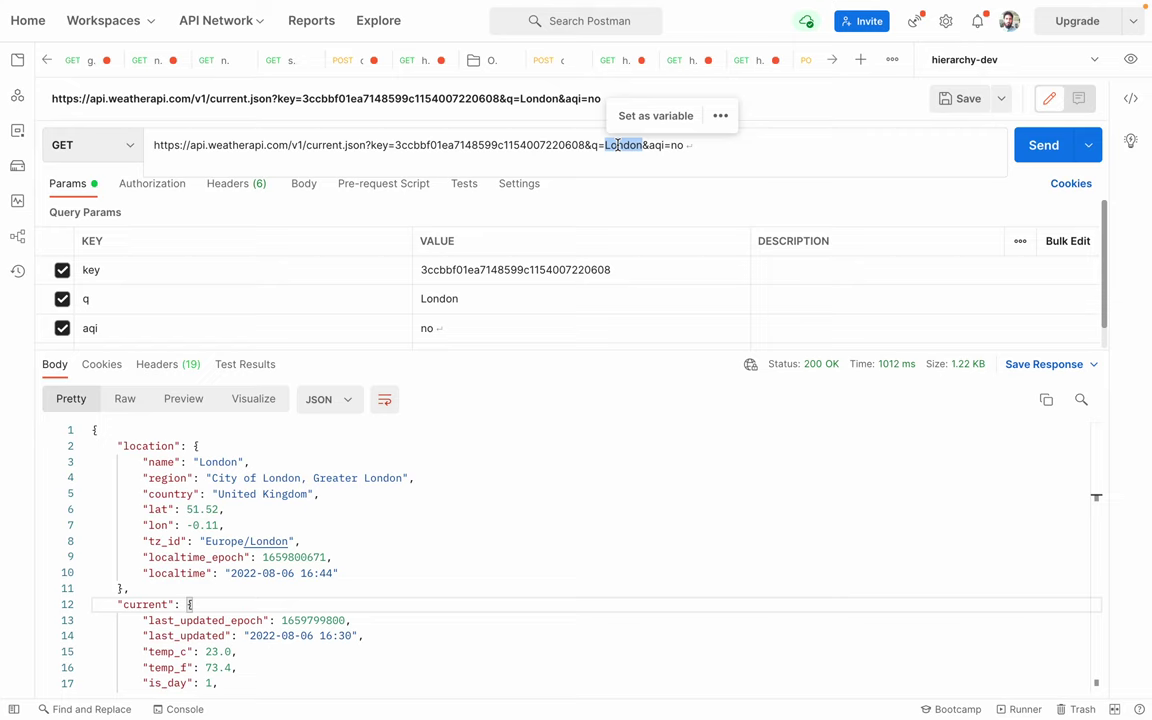
pyautogui.write('karachi')
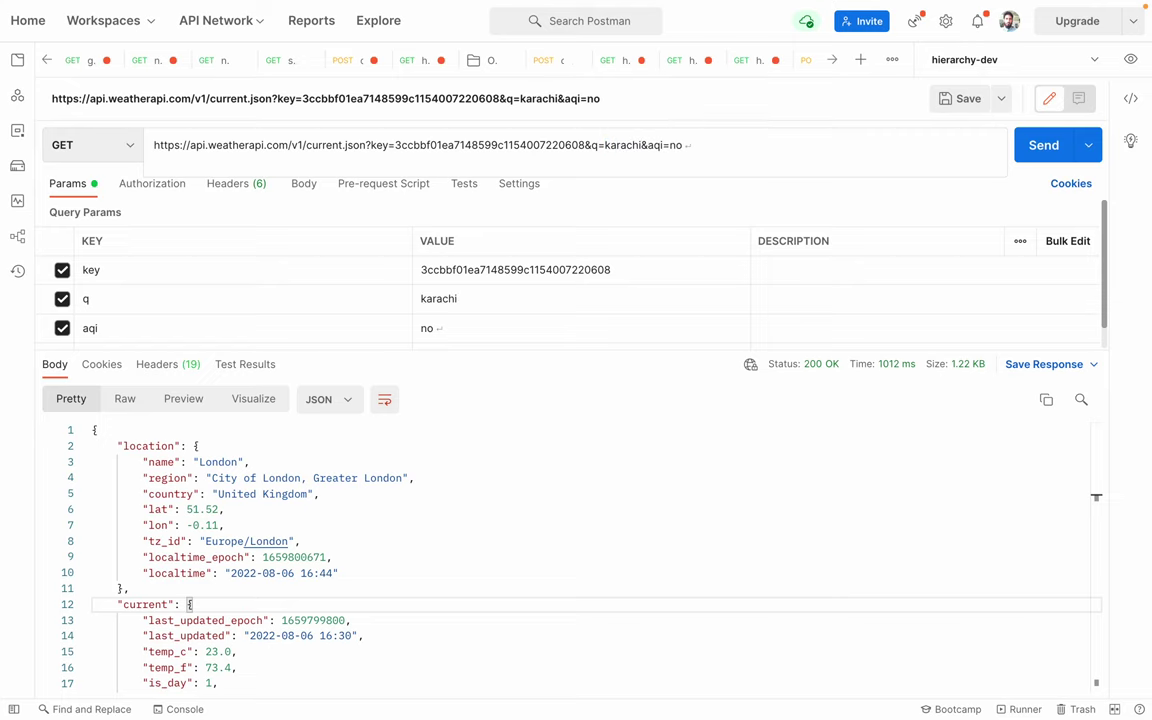
pyautogui.hotkey('ctrl', 'Return')
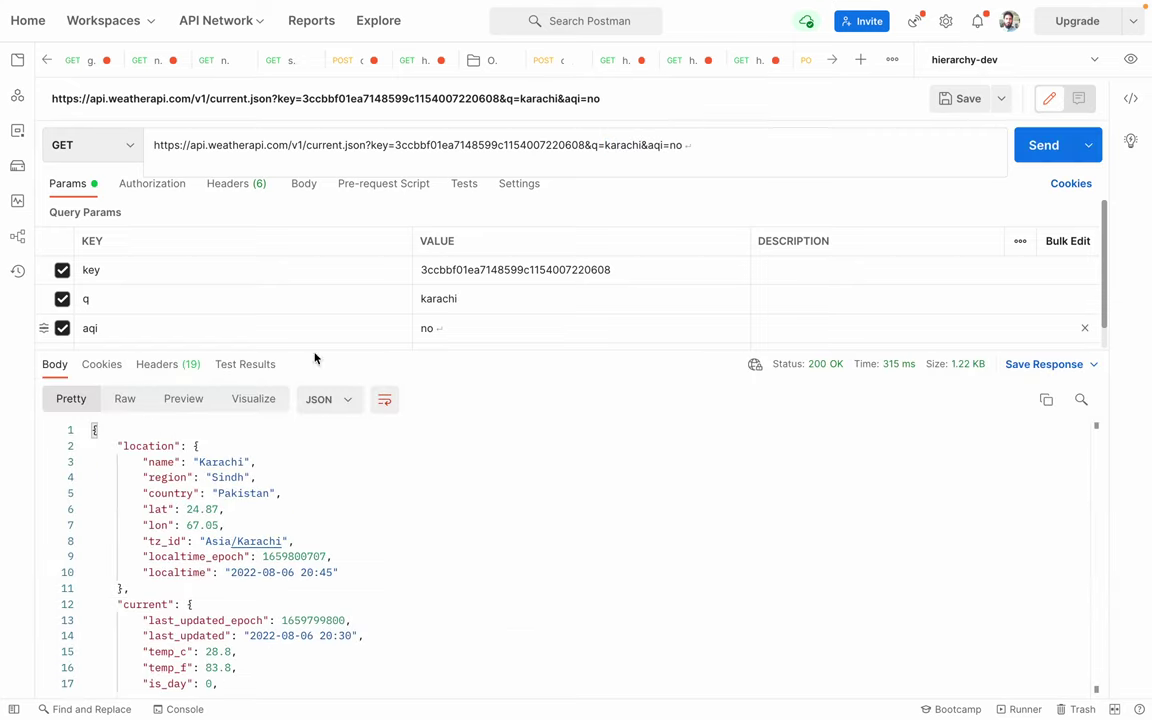
pyautogui.click(458, 540)
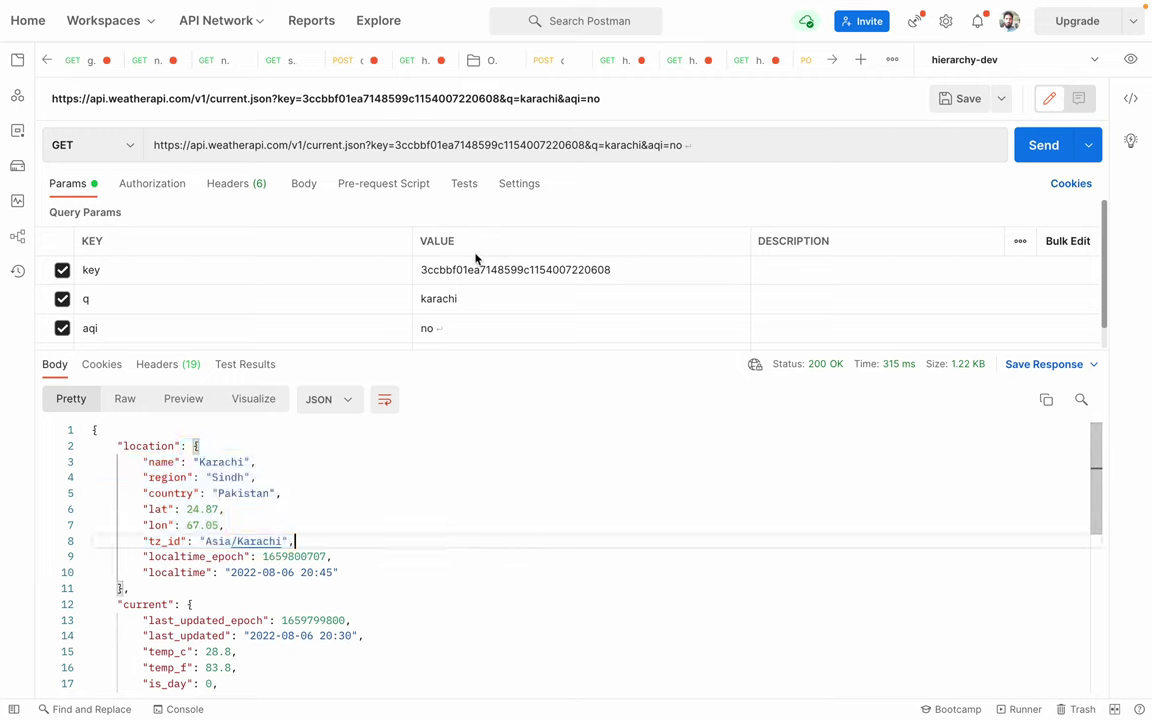
# Alter the last character of the key parameter's API key, send the Karachi request, and inspect the error response.
pyautogui.moveTo(611, 270); pyautogui.dragTo(420, 270)
pyautogui.click(490, 378)
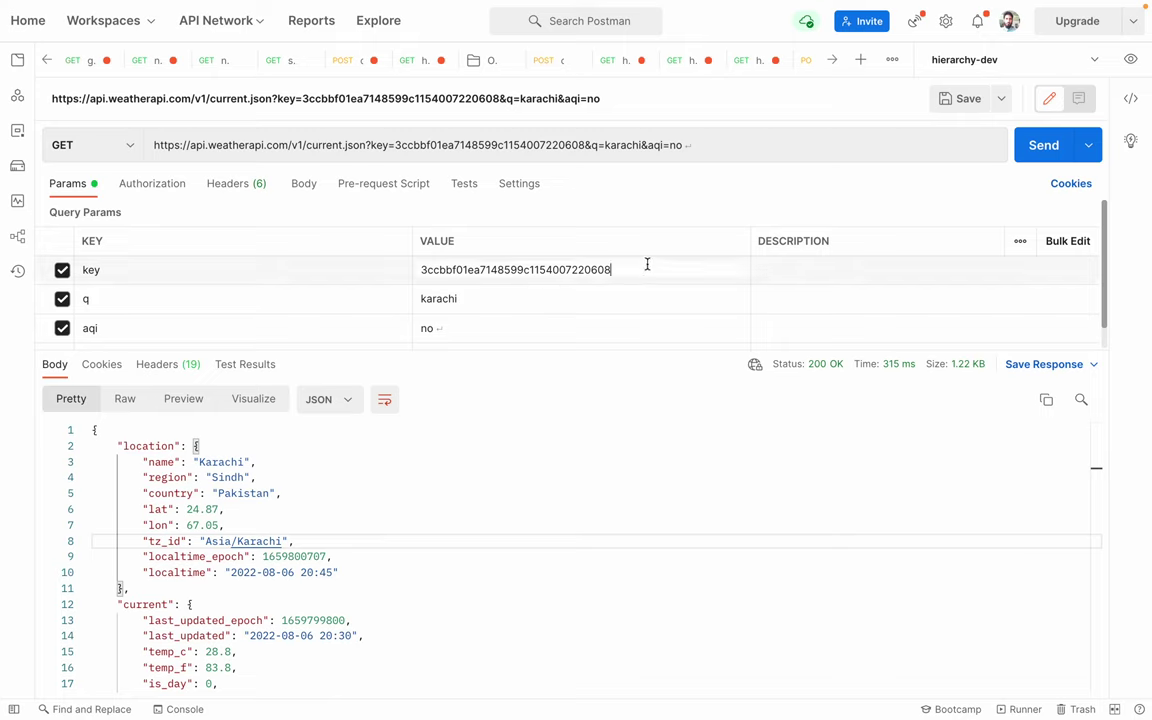
pyautogui.press('BackSpace')
pyautogui.write('0')
pyautogui.click(1035, 148)
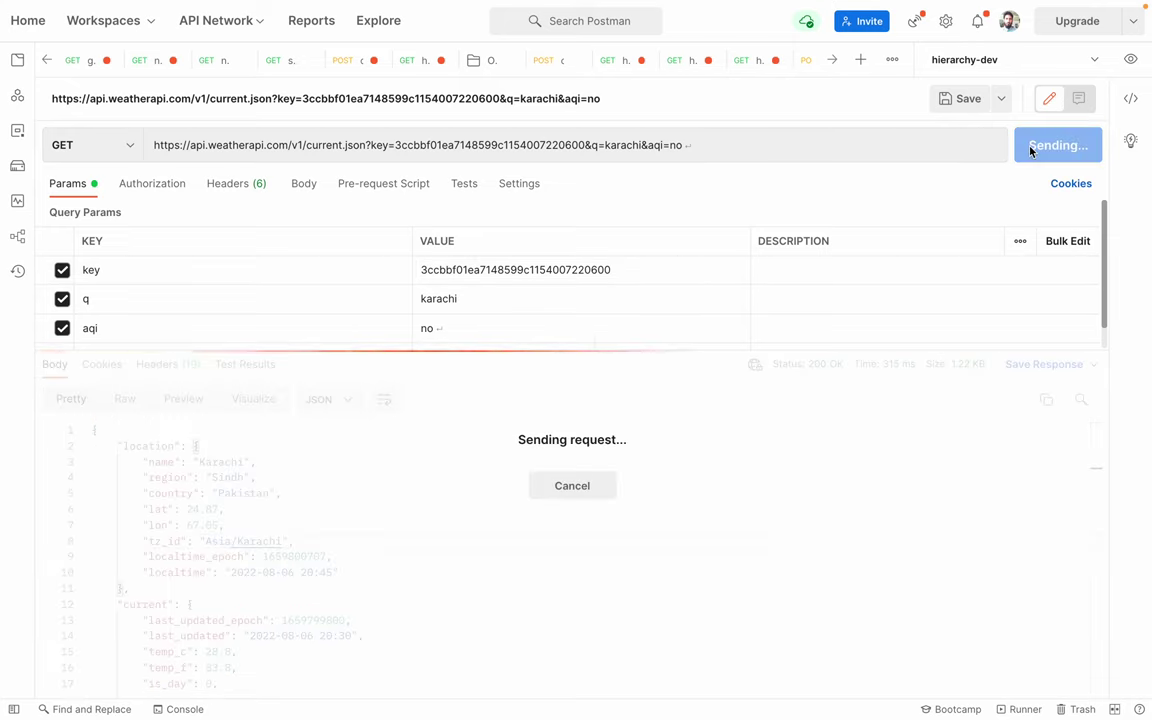
pyautogui.moveTo(226, 462); pyautogui.dragTo(388, 470)
pyautogui.click(398, 470)
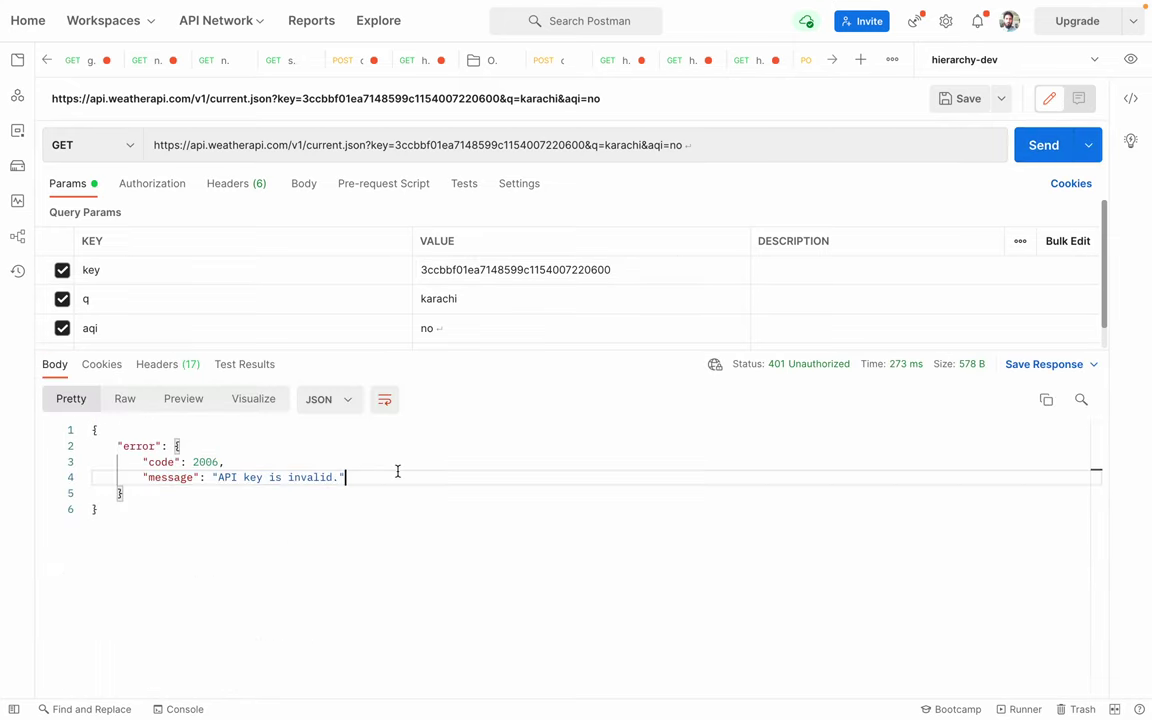
# Restore the last character of the API key in the key parameter, resend the Karachi request, and check the location data.
pyautogui.click(638, 270)
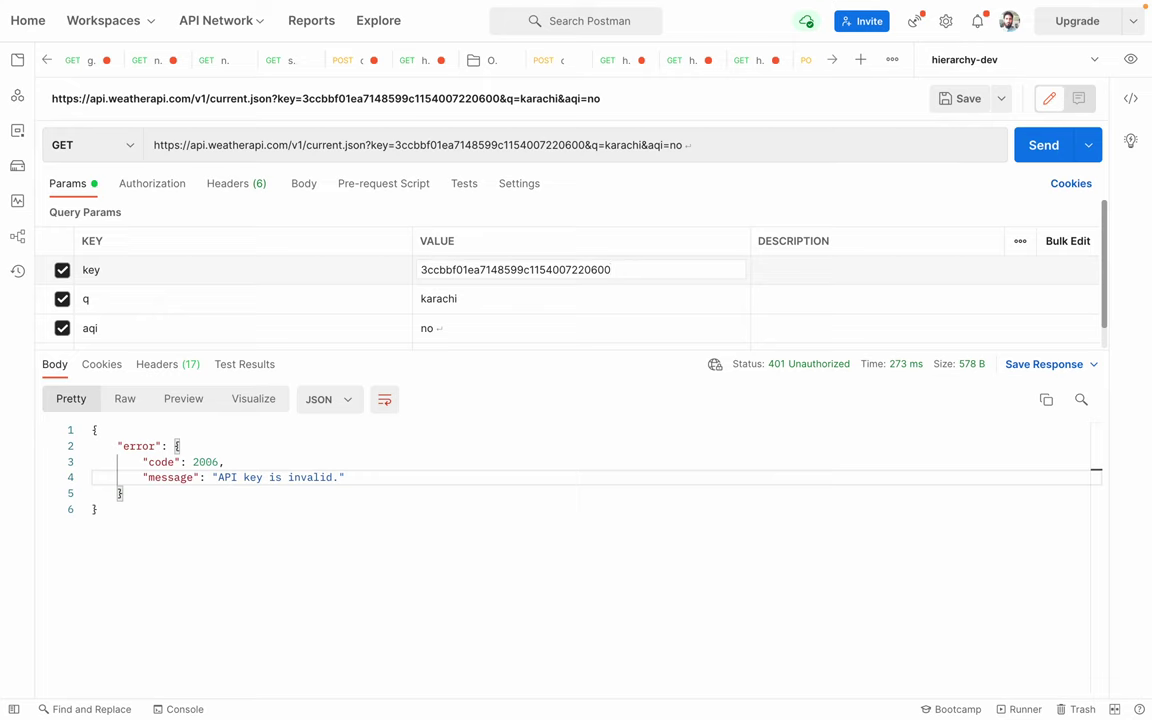
pyautogui.press('BackSpace')
pyautogui.write('8')
pyautogui.click(1043, 145)
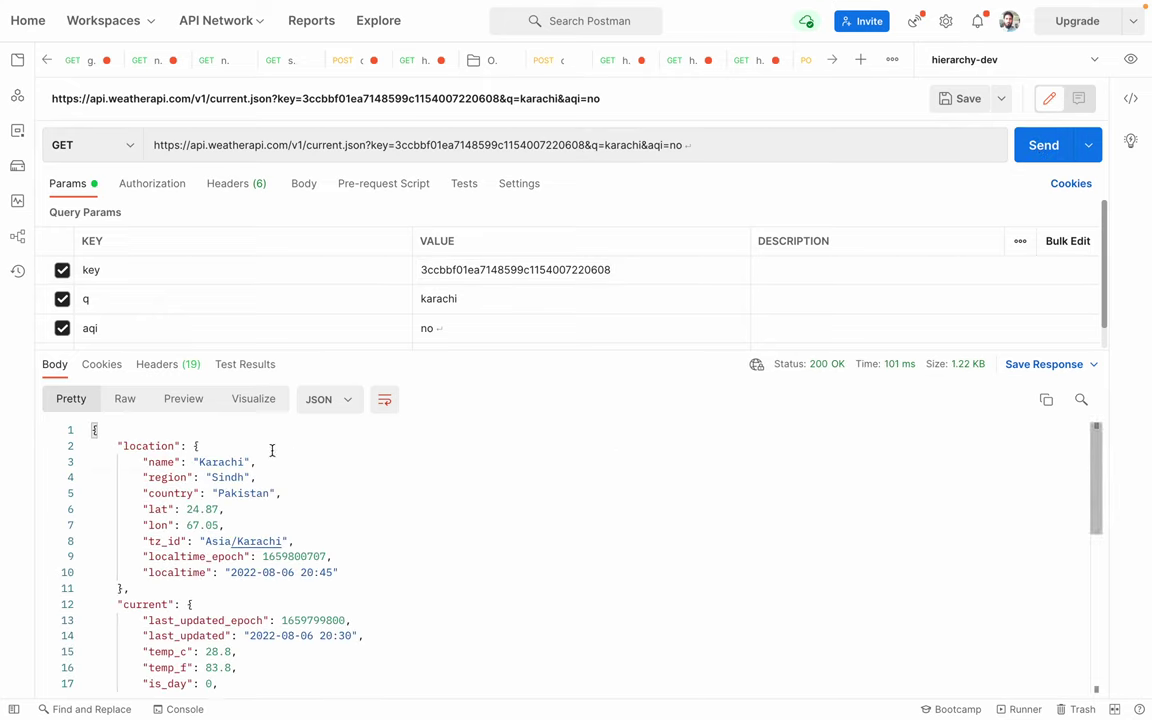
pyautogui.moveTo(143, 446); pyautogui.dragTo(288, 608)
pyautogui.click(288, 608)
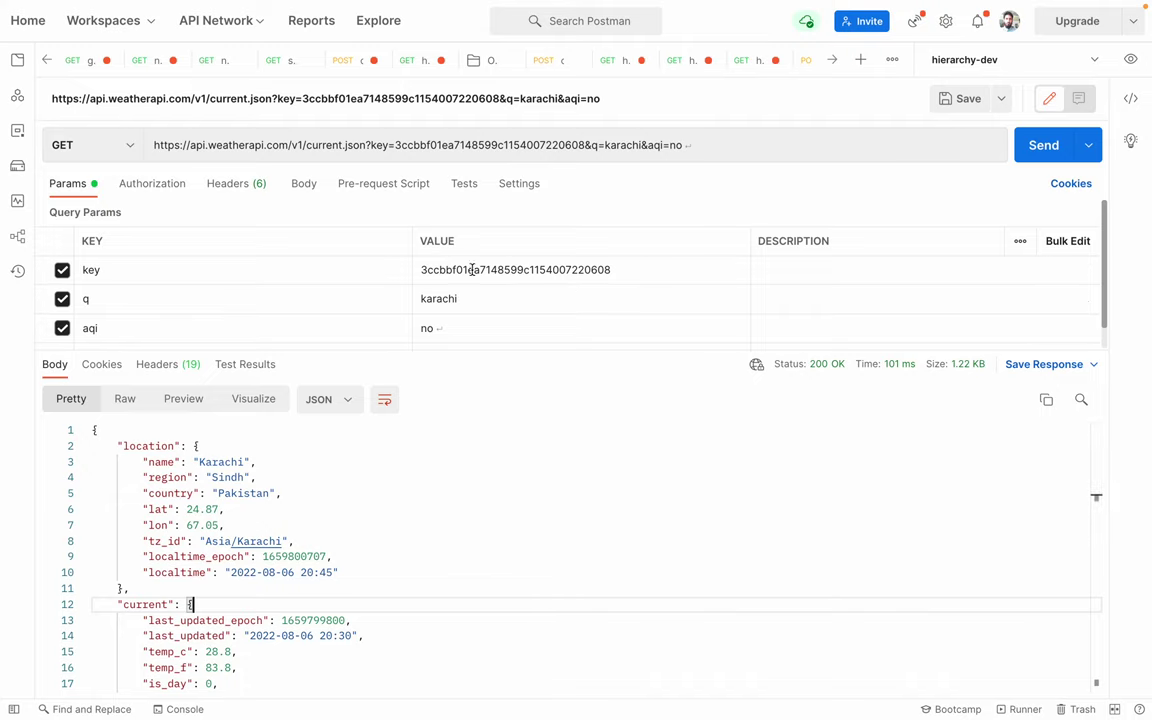
pyautogui.hotkey('ctrl', 'Right')
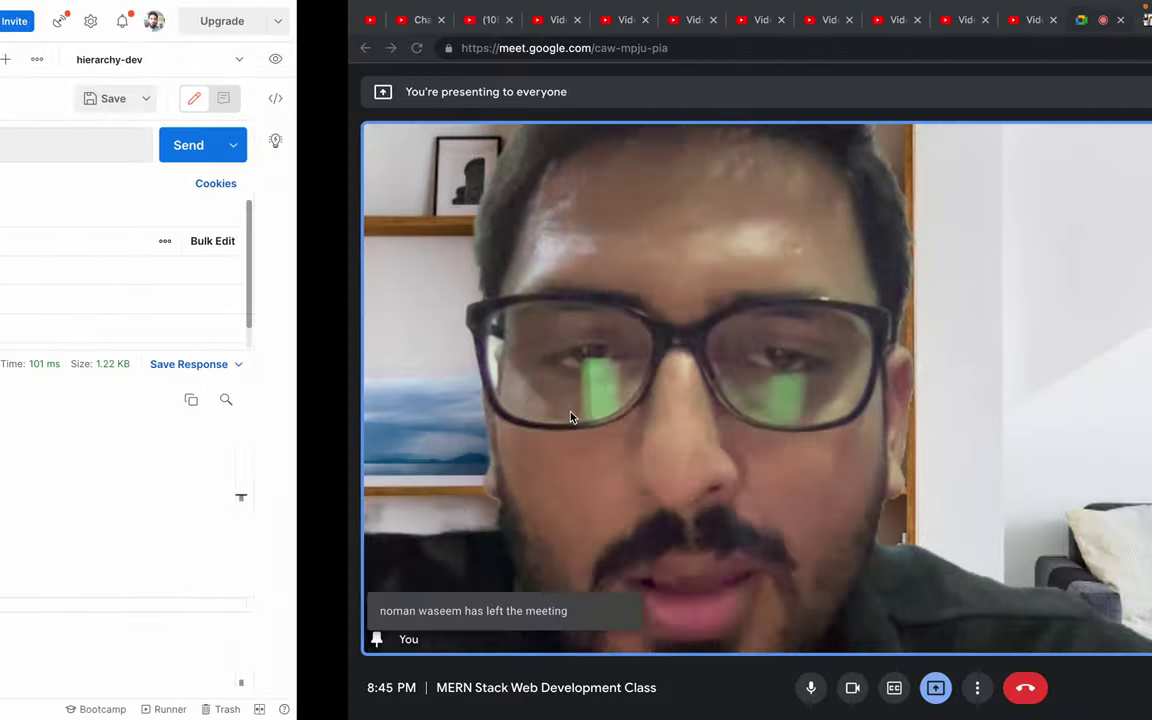
pyautogui.hotkey('ctrl', 'Left')
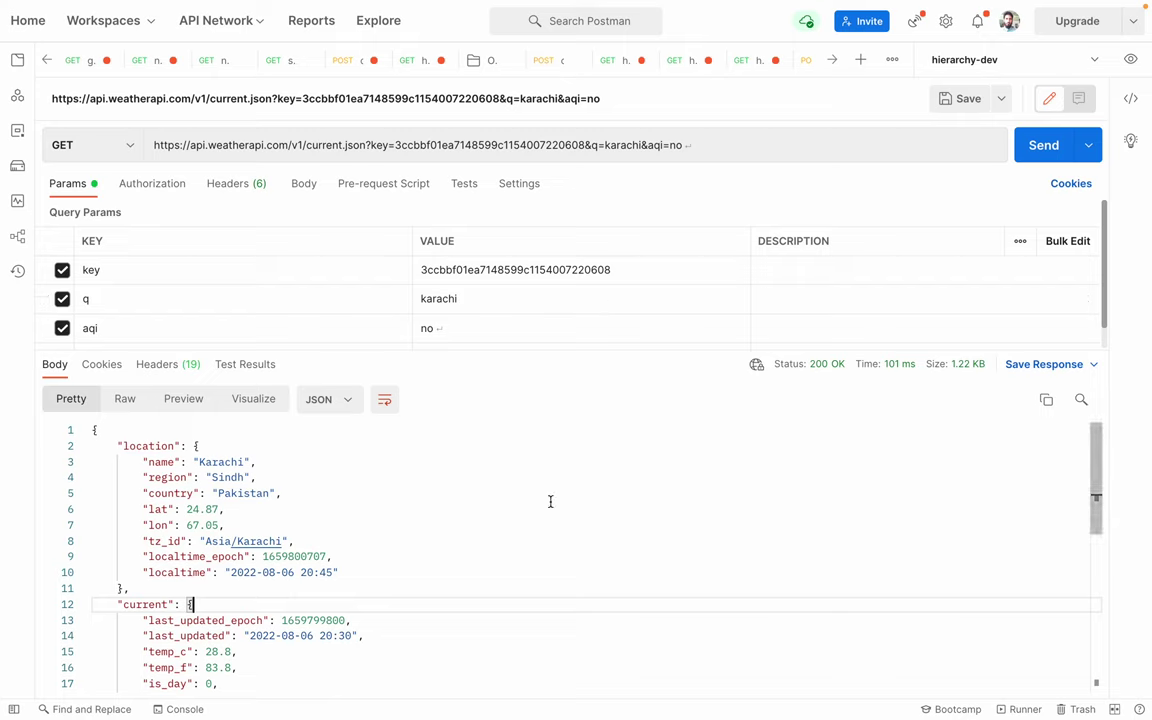
# Review the available HTTP methods, keeping GET, and examine the full request URL and its query string.
pyautogui.click(120, 144)
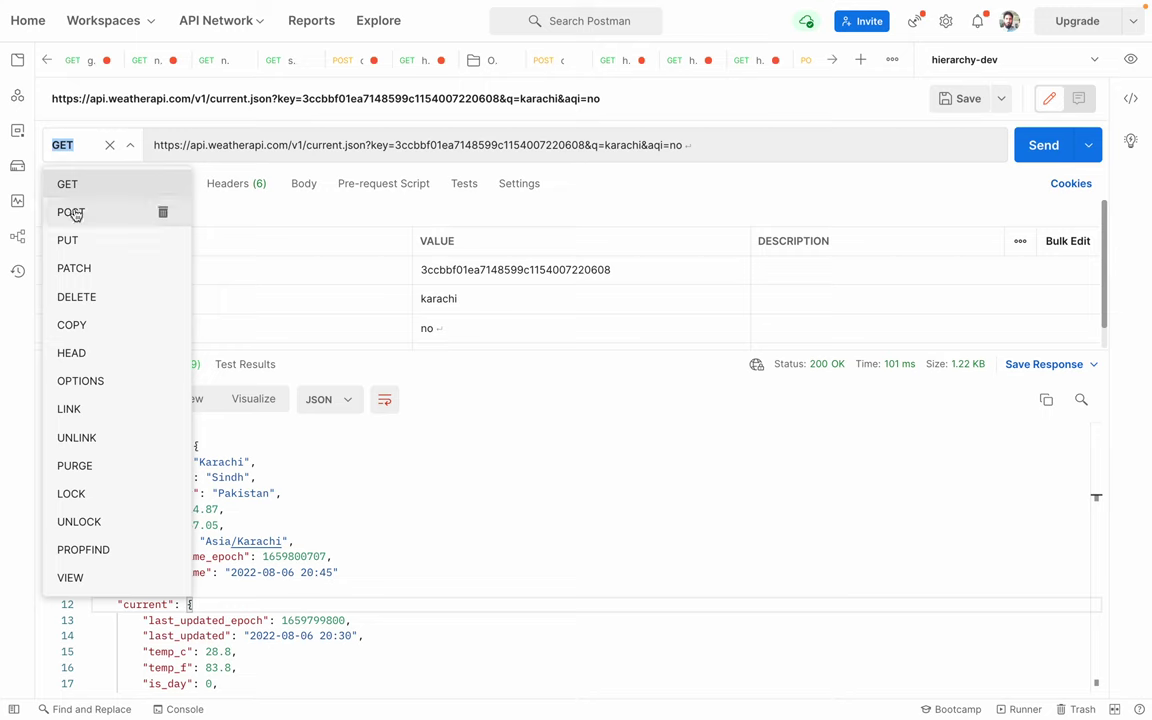
pyautogui.click(130, 147)
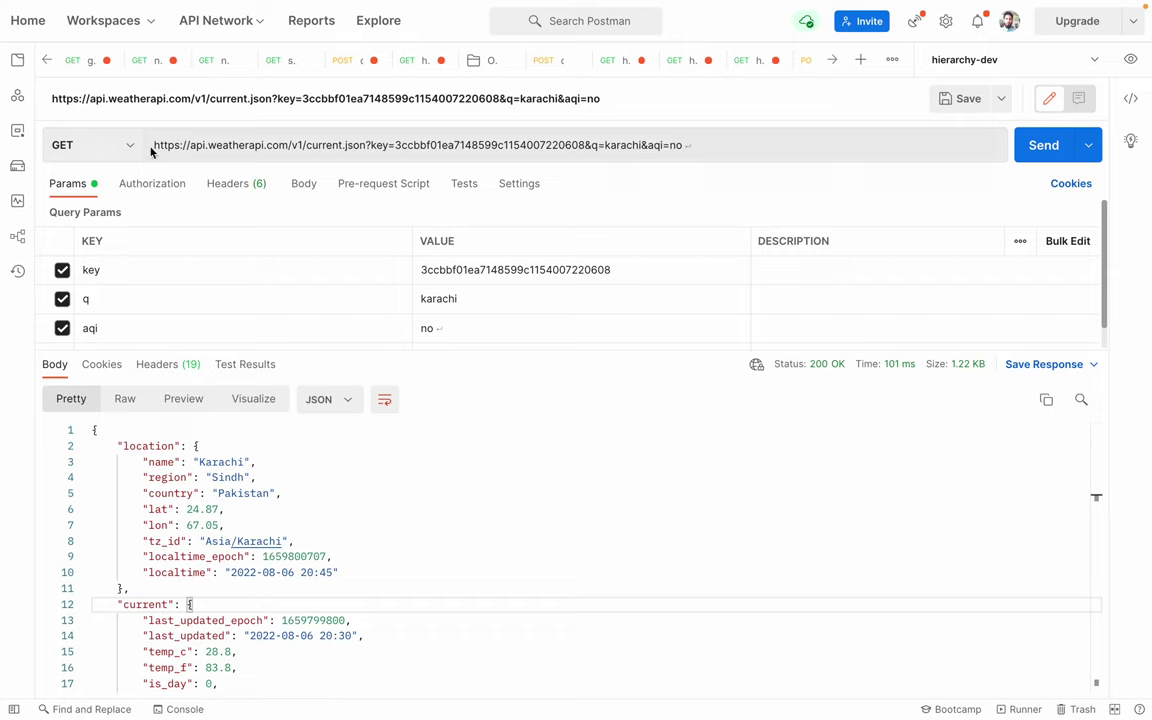
pyautogui.moveTo(155, 147); pyautogui.dragTo(736, 147)
pyautogui.click(736, 147)
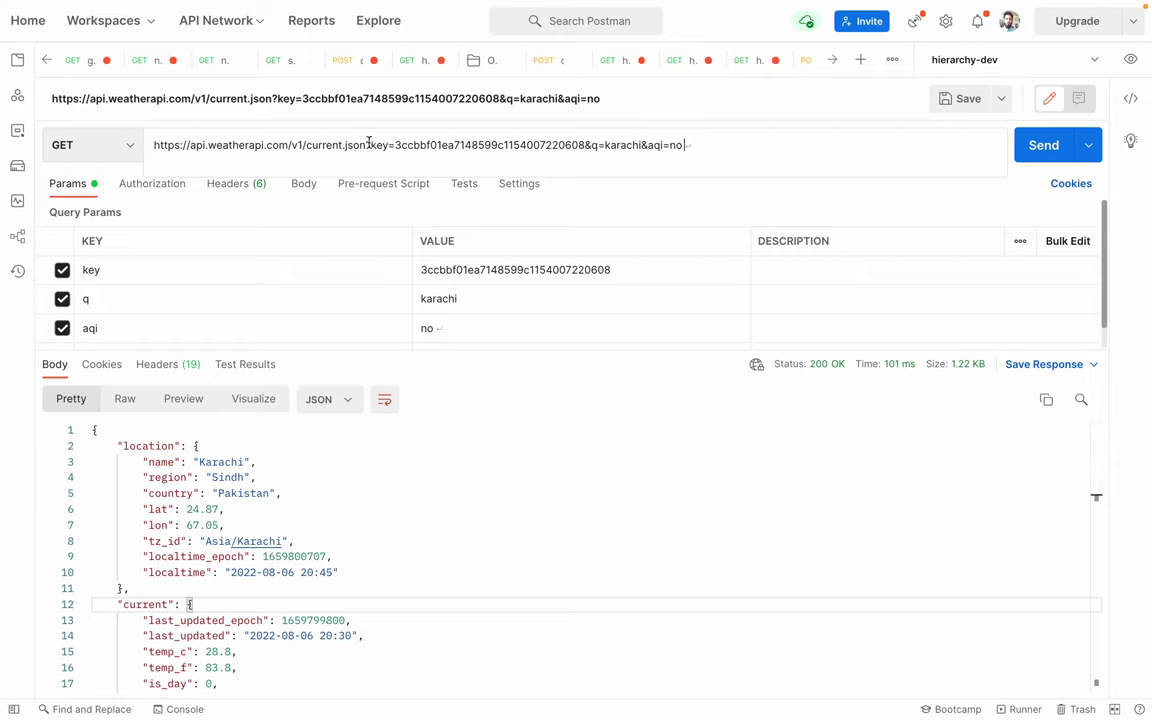
pyautogui.moveTo(371, 146); pyautogui.dragTo(815, 139)
pyautogui.click(813, 139)
pyautogui.click(573, 447)
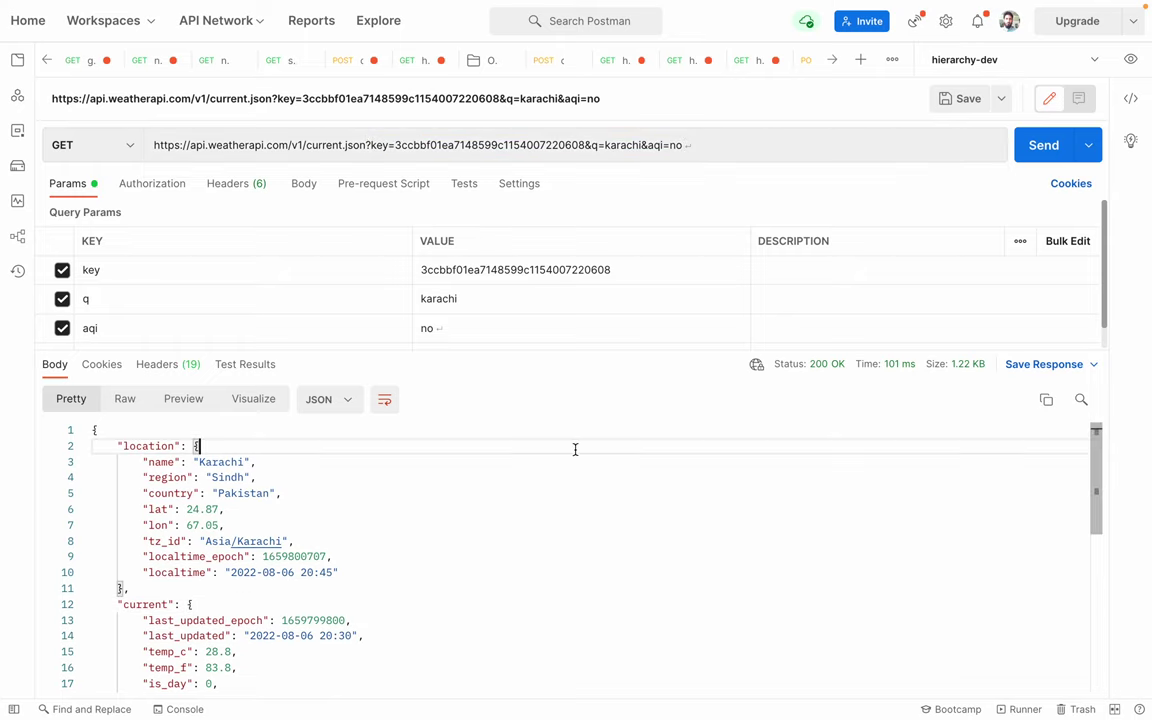
# Resend the Karachi GET request and highlight the returned location and current weather data.
pyautogui.click(1044, 146)
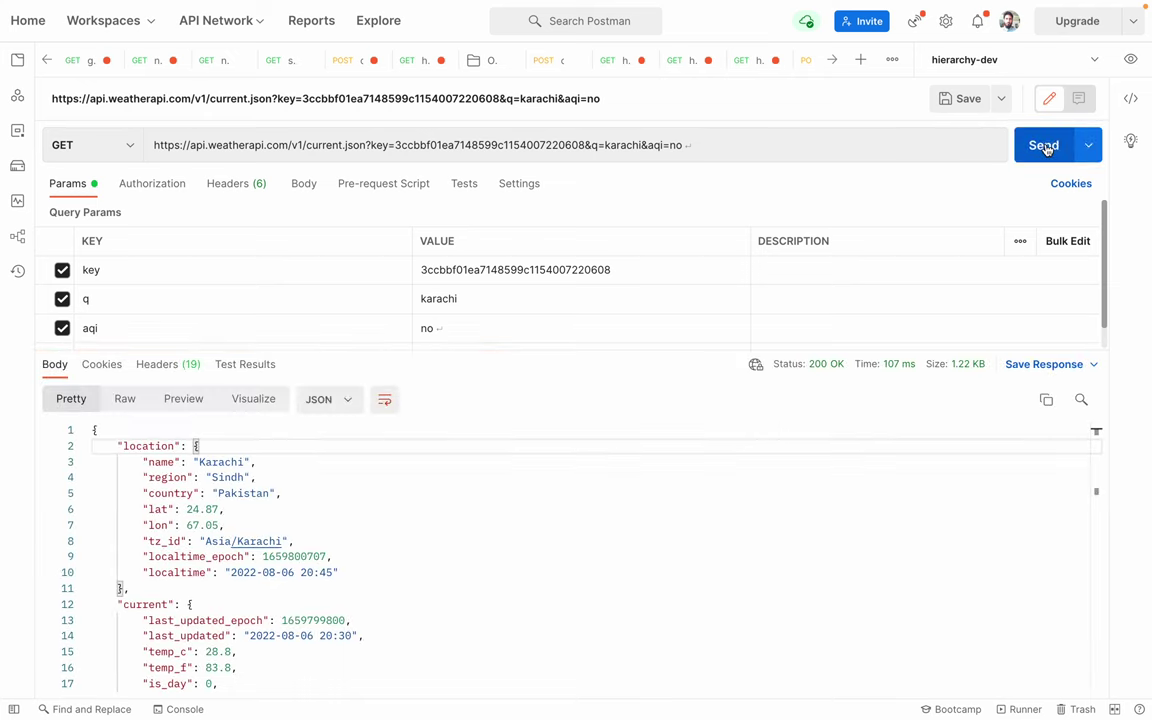
pyautogui.moveTo(92, 430); pyautogui.dragTo(445, 656)
pyautogui.click(467, 668)
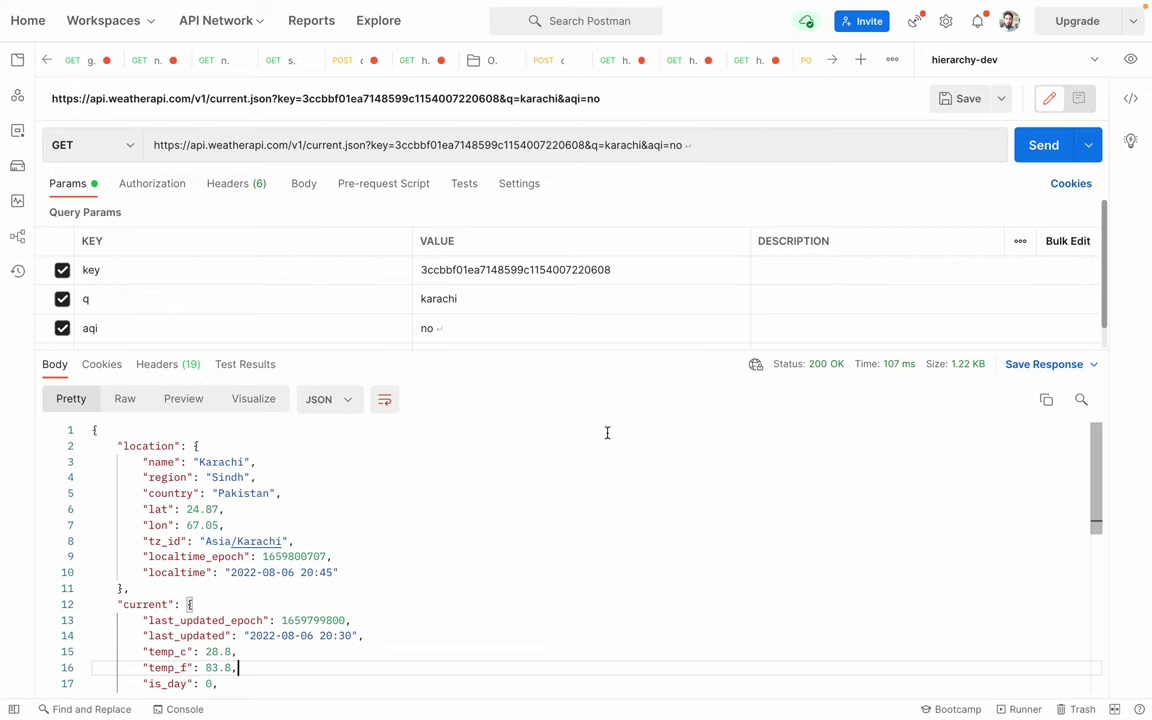
# Switch to the JS Paint diagram in the browser and draw a rectangle around the small scribbled box and its caption.
pyautogui.hotkey('ctrl', 'Right')
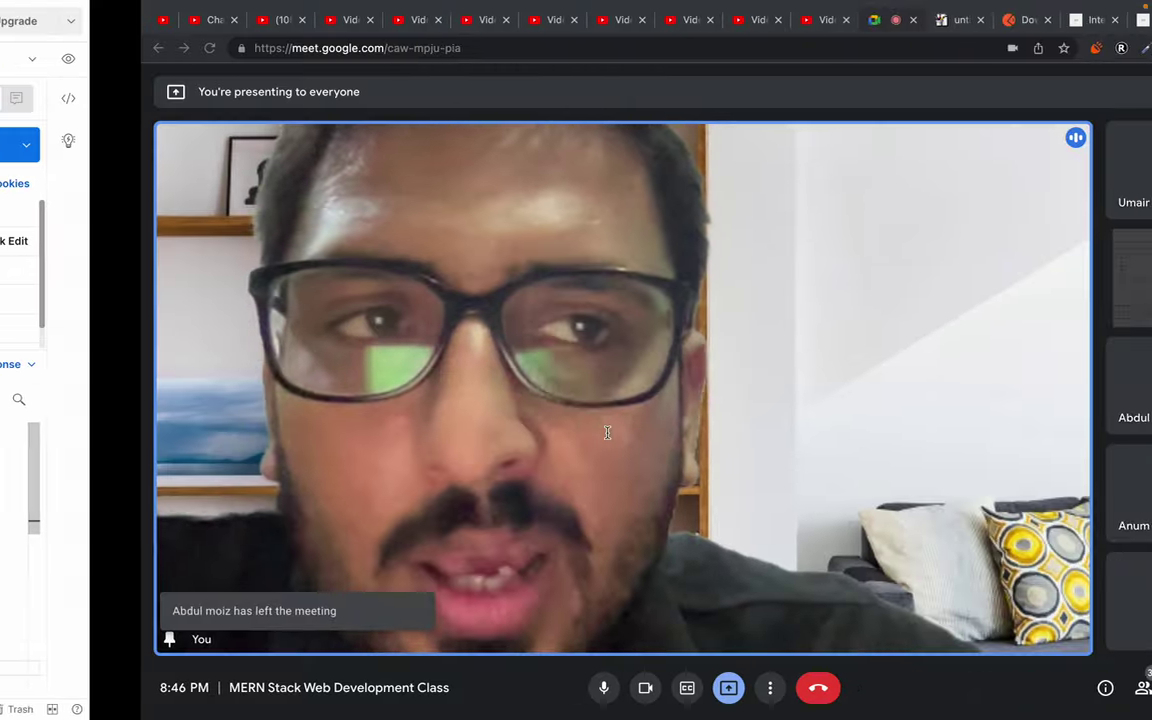
pyautogui.click(819, 20)
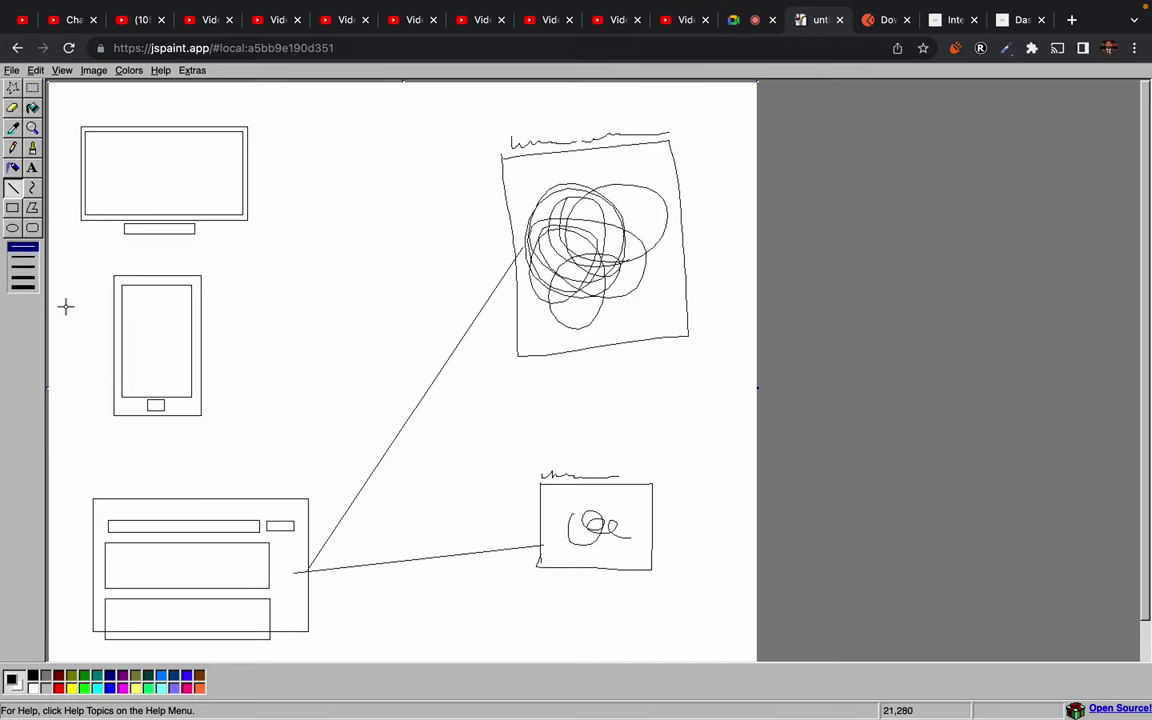
pyautogui.click(12, 207)
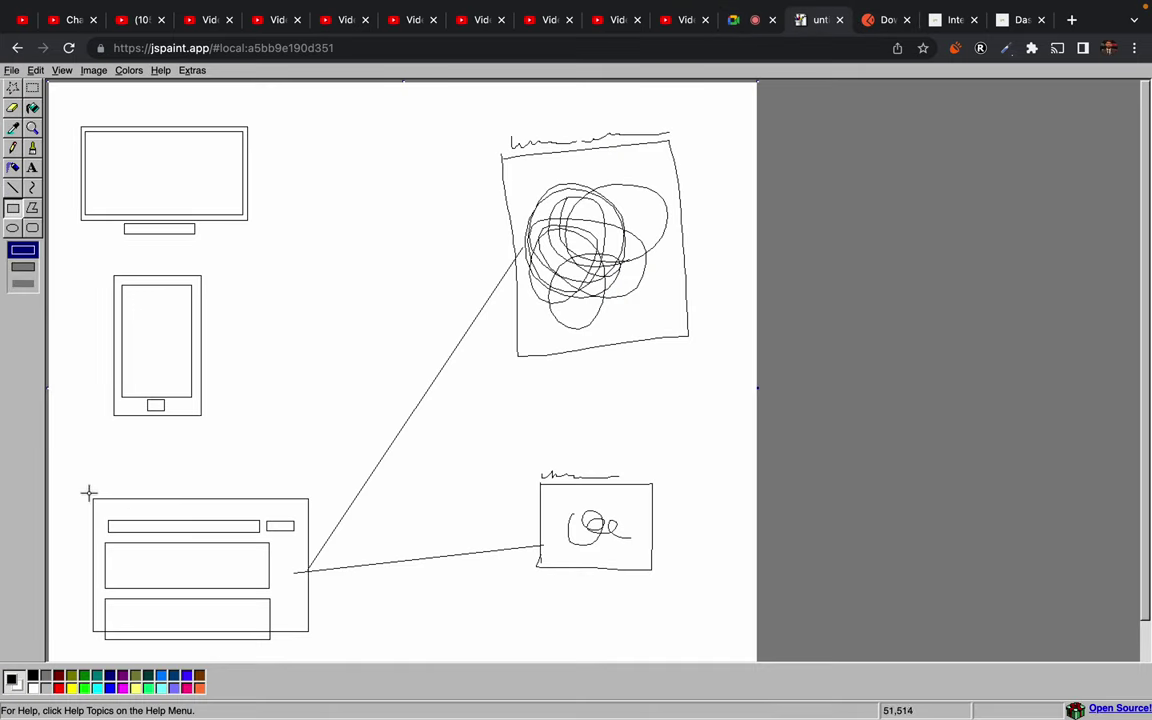
pyautogui.moveTo(75, 484); pyautogui.dragTo(331, 657)
pyautogui.hotkey('ctrl', 'z')
pyautogui.moveTo(502, 456)
pyautogui.mouseDown()
pyautogui.moveTo(697, 581)
pyautogui.moveTo(709, 609)
pyautogui.mouseUp()
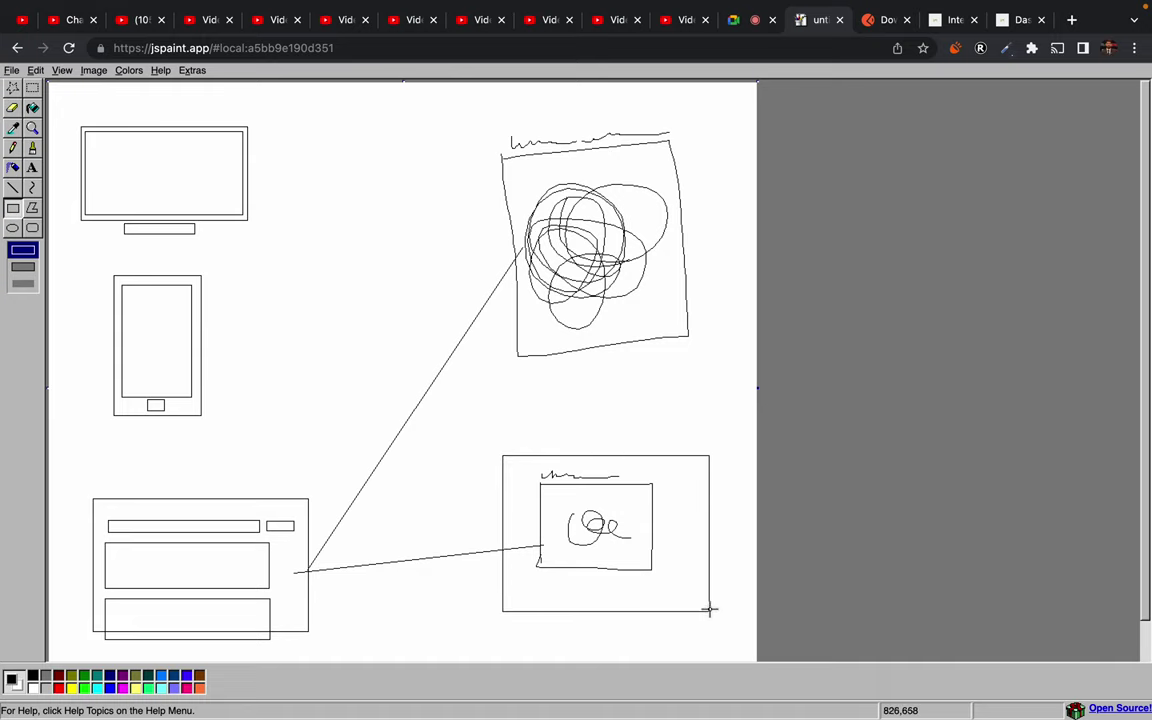
# Undo the rectangle around the small scribbled box, then temporarily outline the browser mockup and that box, discarding each outline.
pyautogui.hotkey('ctrl', 'z')
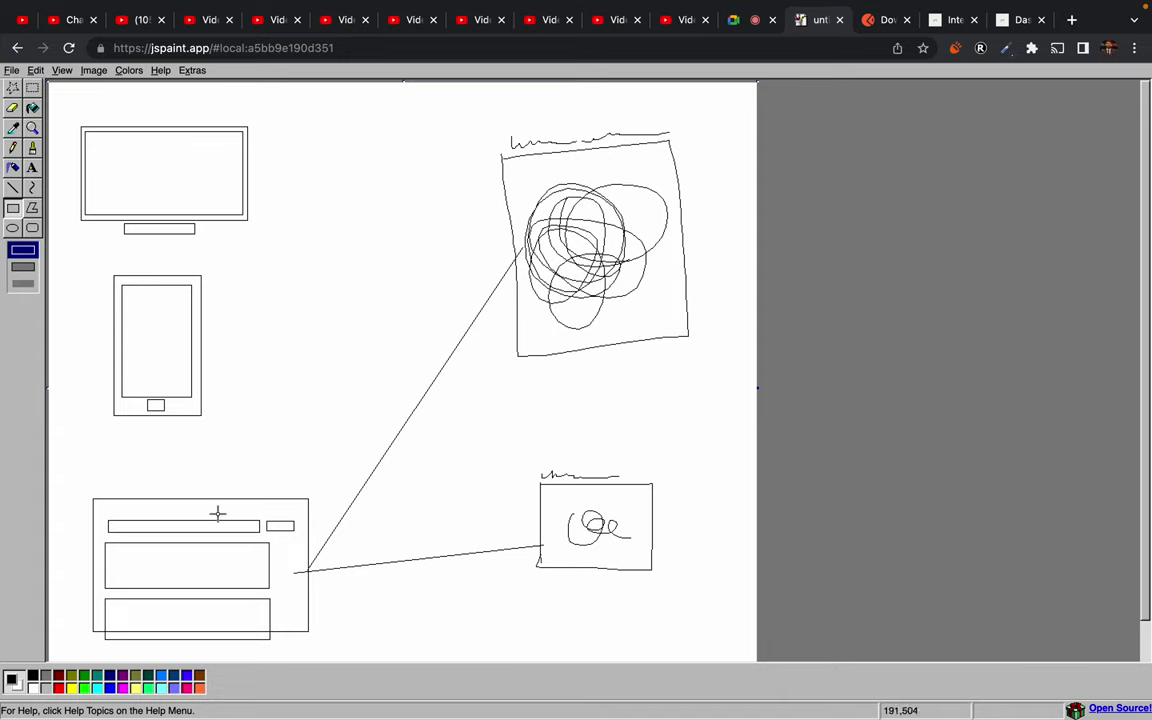
pyautogui.moveTo(88, 478); pyautogui.dragTo(447, 656)
pyautogui.press('Escape')
pyautogui.moveTo(524, 473); pyautogui.dragTo(710, 576)
pyautogui.press('Escape')
pyautogui.moveTo(72, 477); pyautogui.dragTo(367, 614)
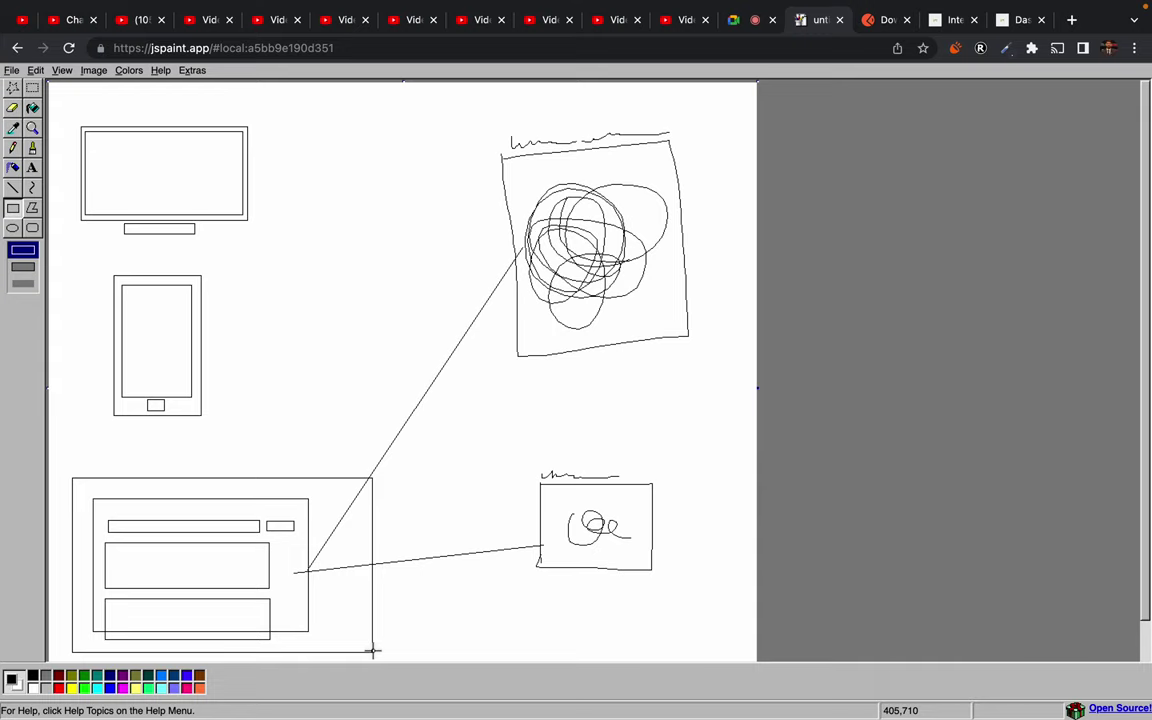
pyautogui.hotkey('ctrl', 'z')
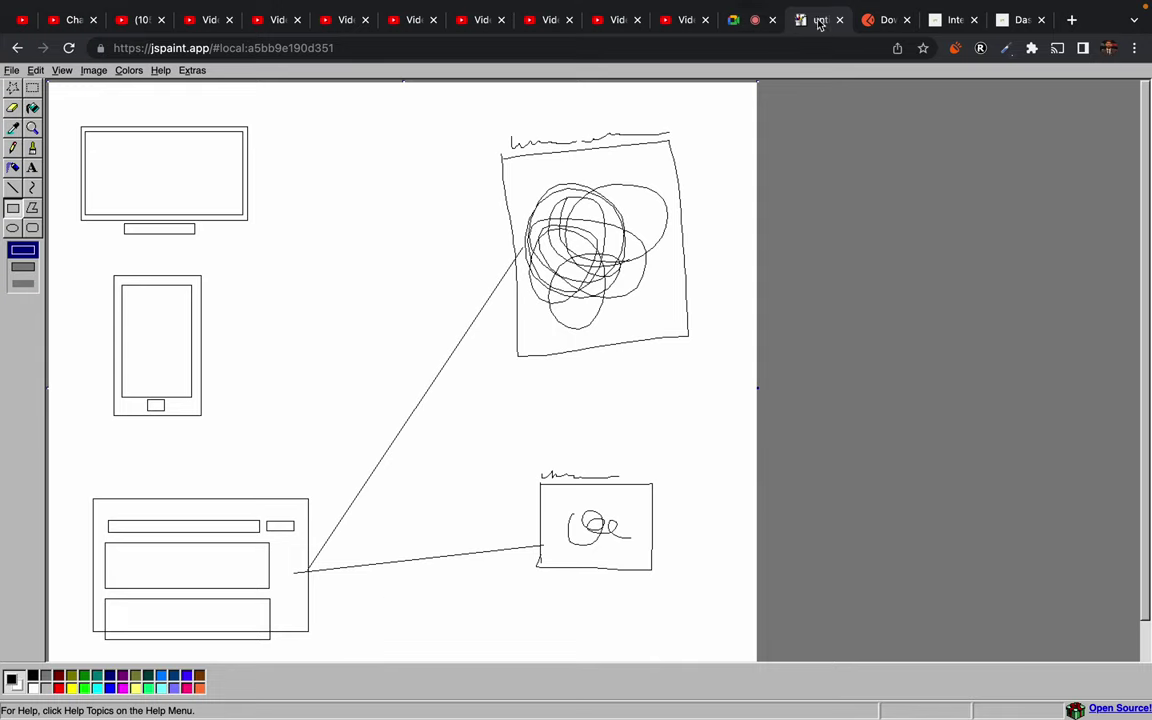
# Switch to Postman and show the Karachi request's code snippet in NodeJs - Axios.
pyautogui.click(755, 24)
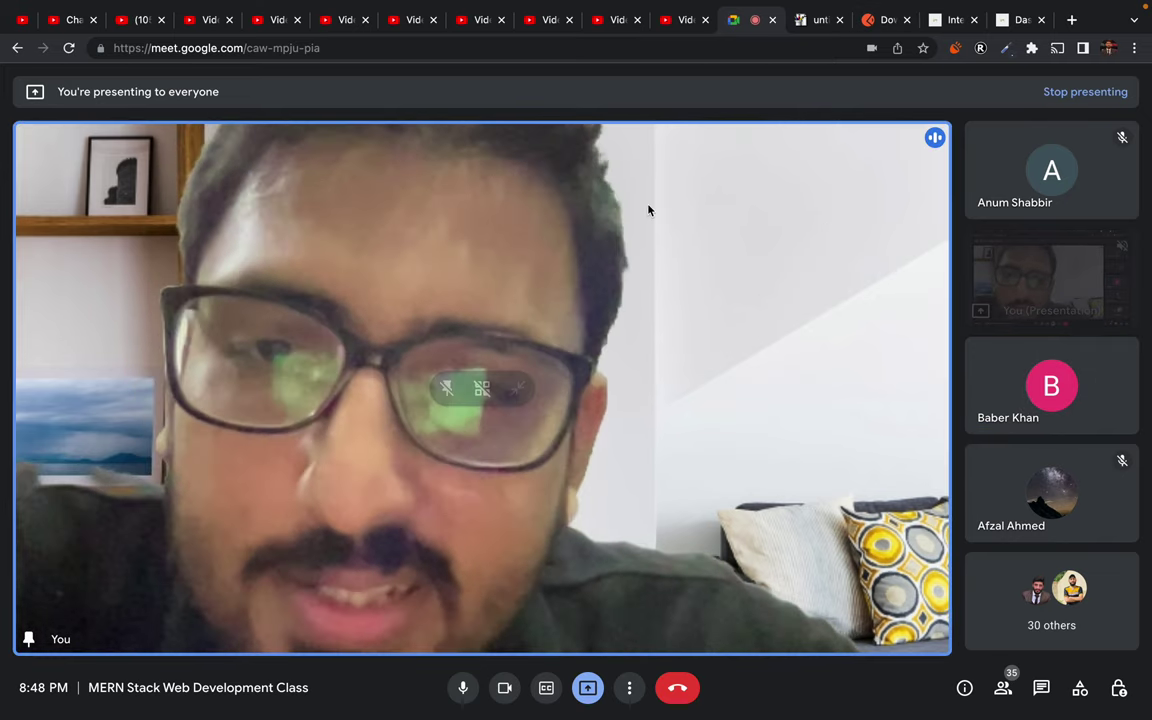
pyautogui.hotkey('ctrl', 'Left')
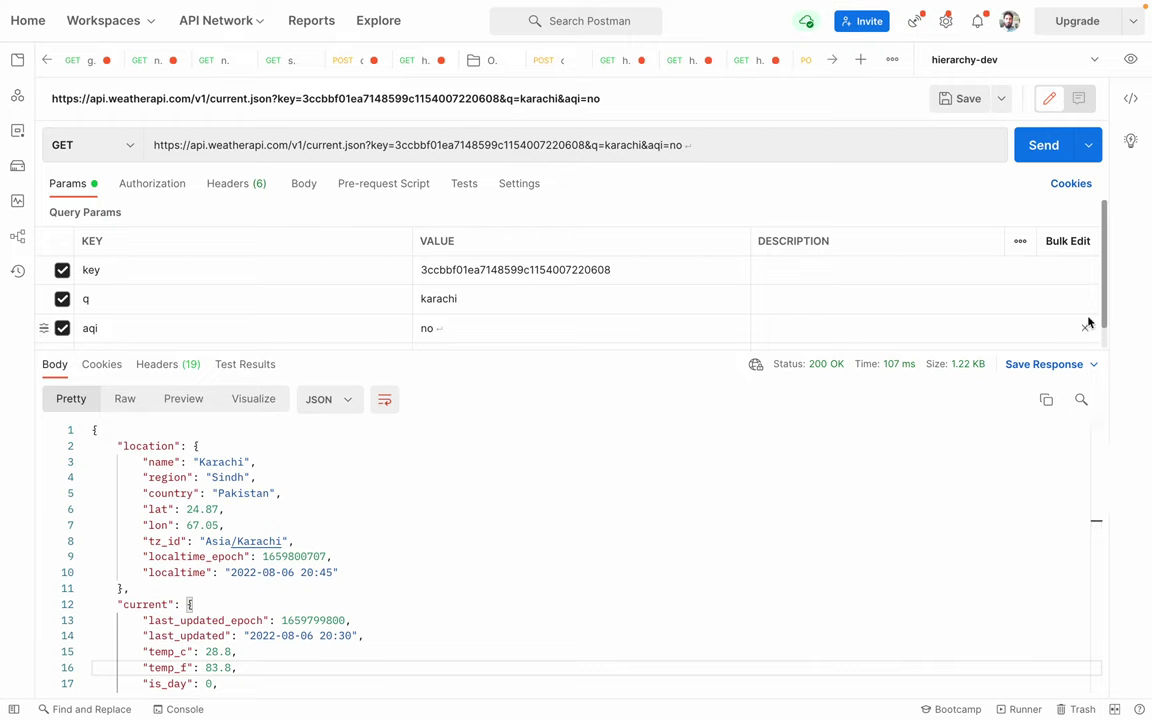
pyautogui.click(1090, 150)
pyautogui.click(1091, 150)
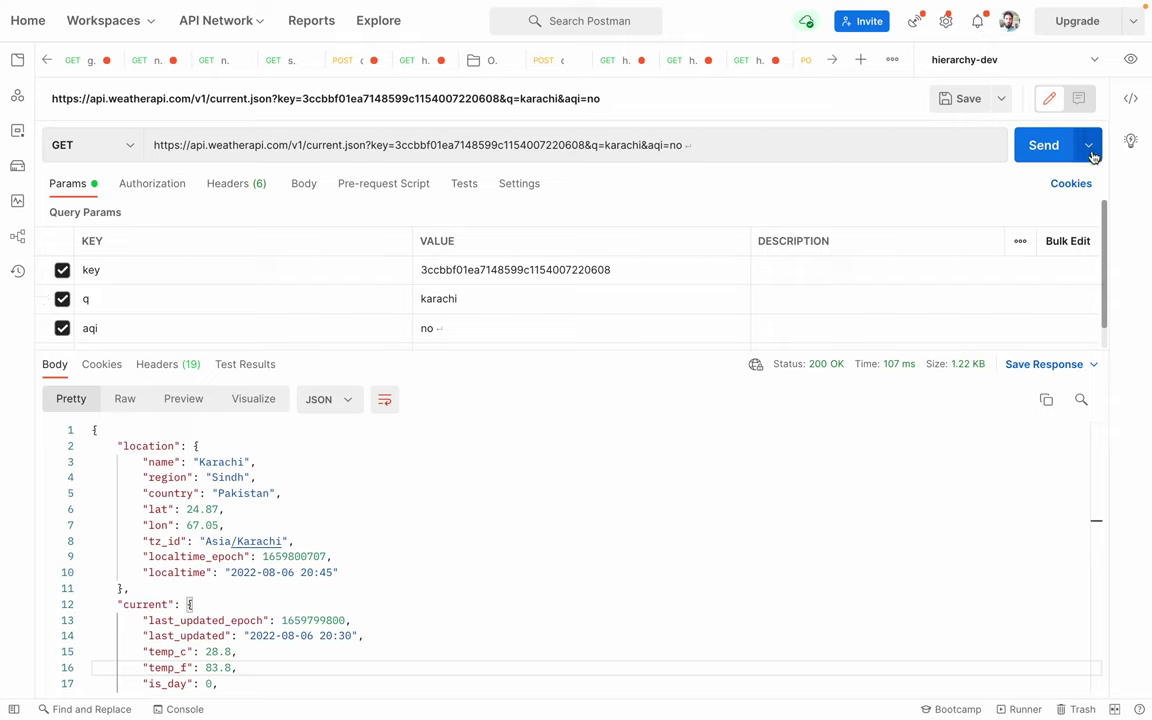
pyautogui.click(1131, 100)
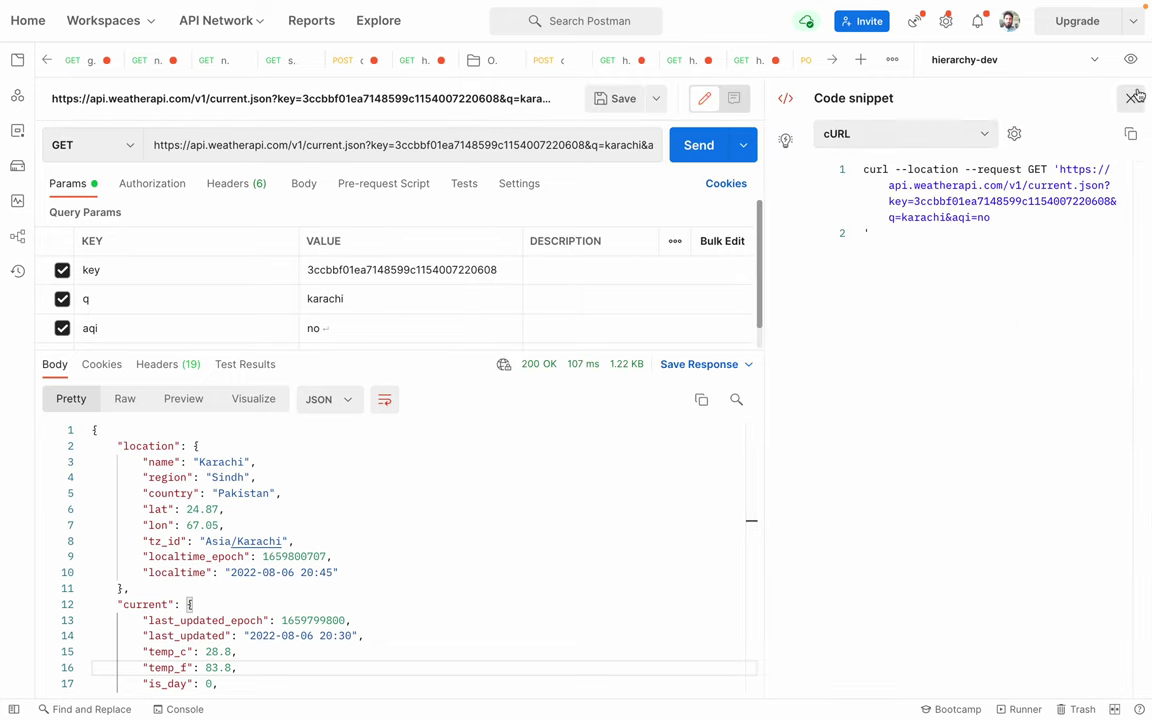
pyautogui.click(1130, 98)
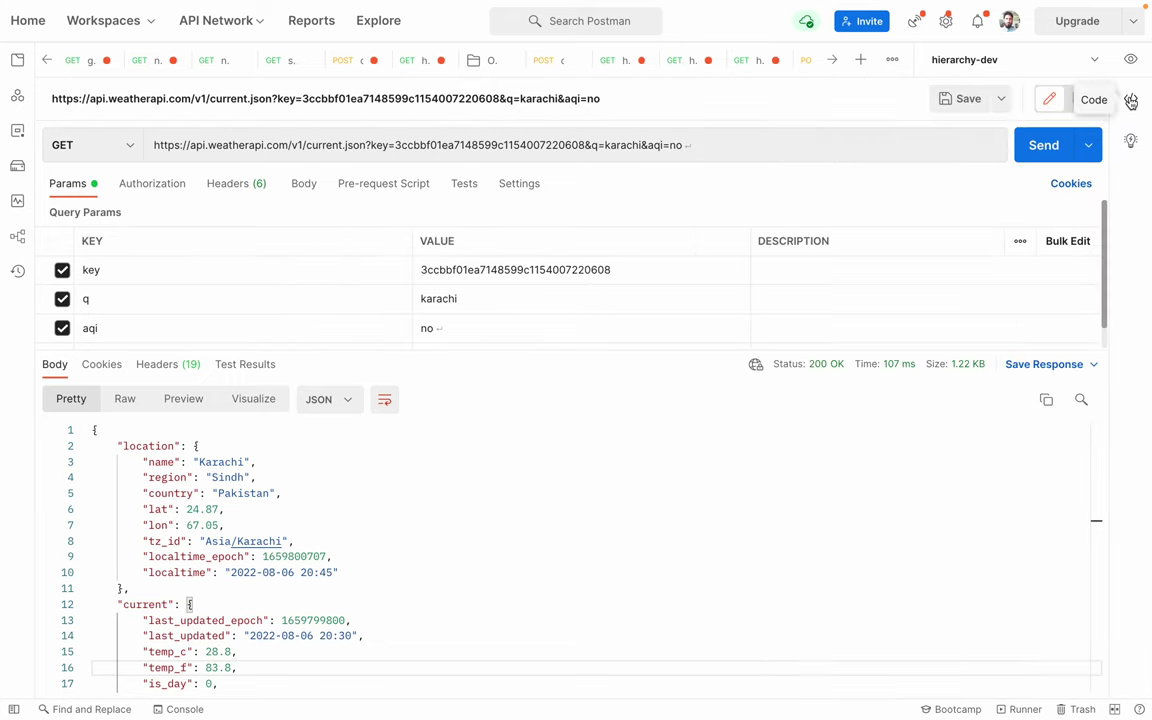
pyautogui.click(1131, 101)
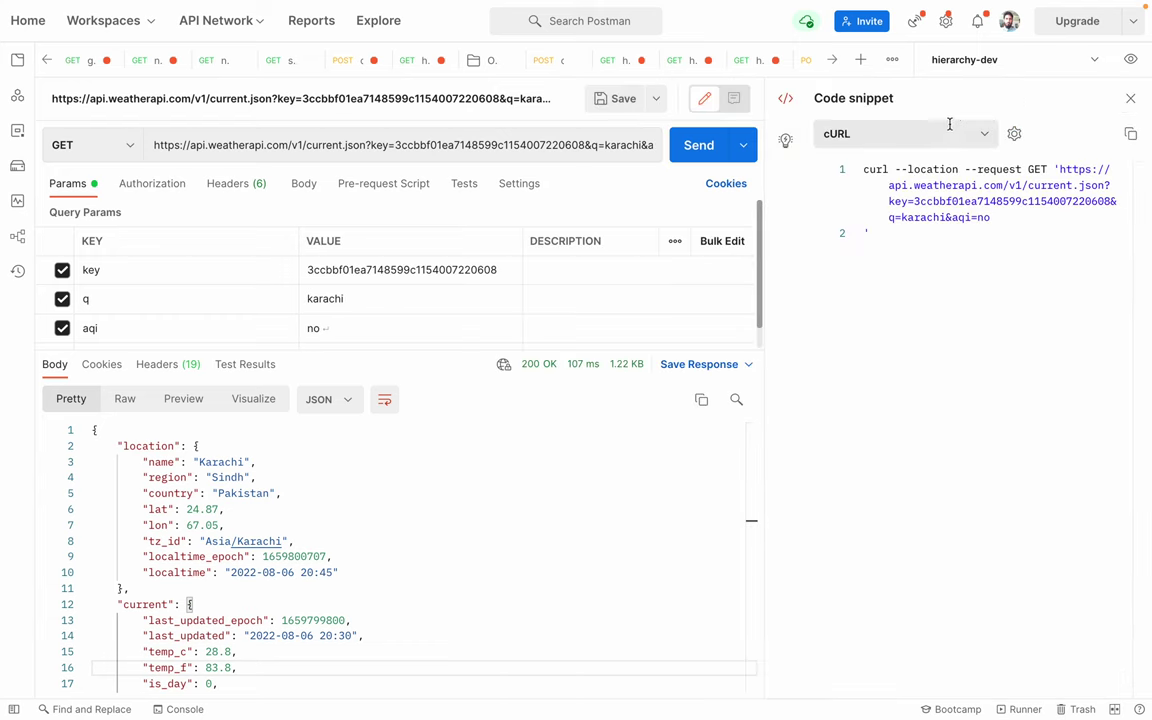
pyautogui.click(987, 134)
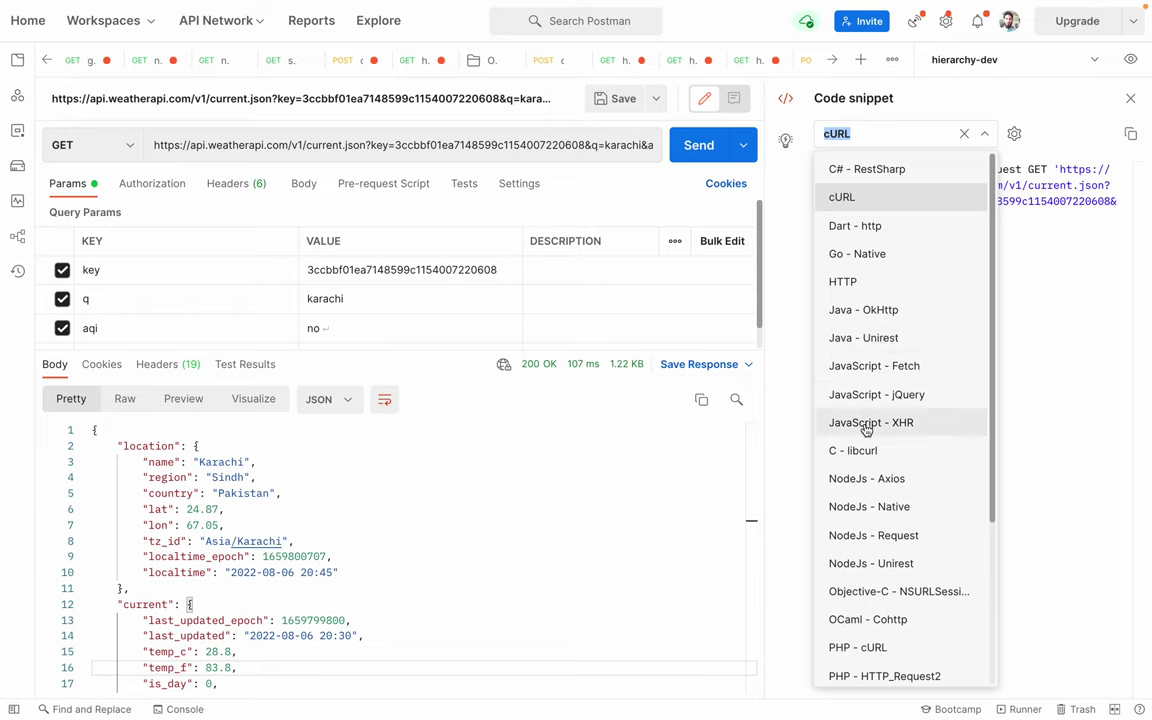
pyautogui.click(867, 480)
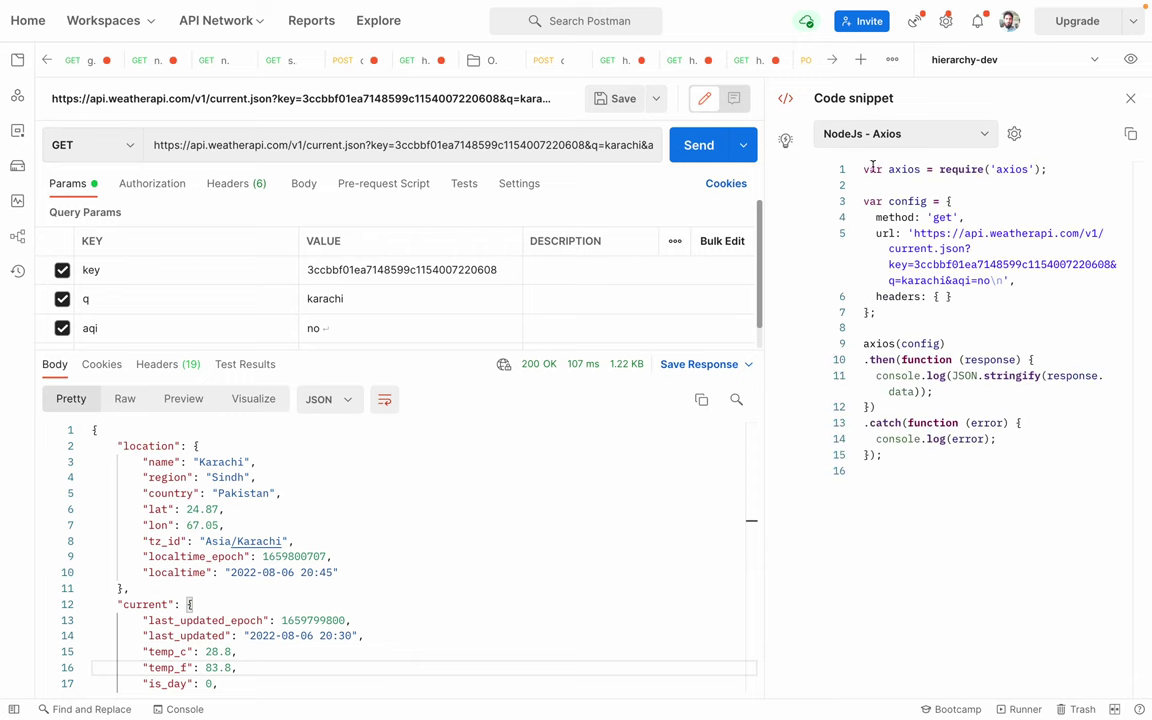
# Highlight the generated Axios code from the require line through the error handler.
pyautogui.moveTo(862, 169); pyautogui.dragTo(954, 589)
pyautogui.click(955, 590)
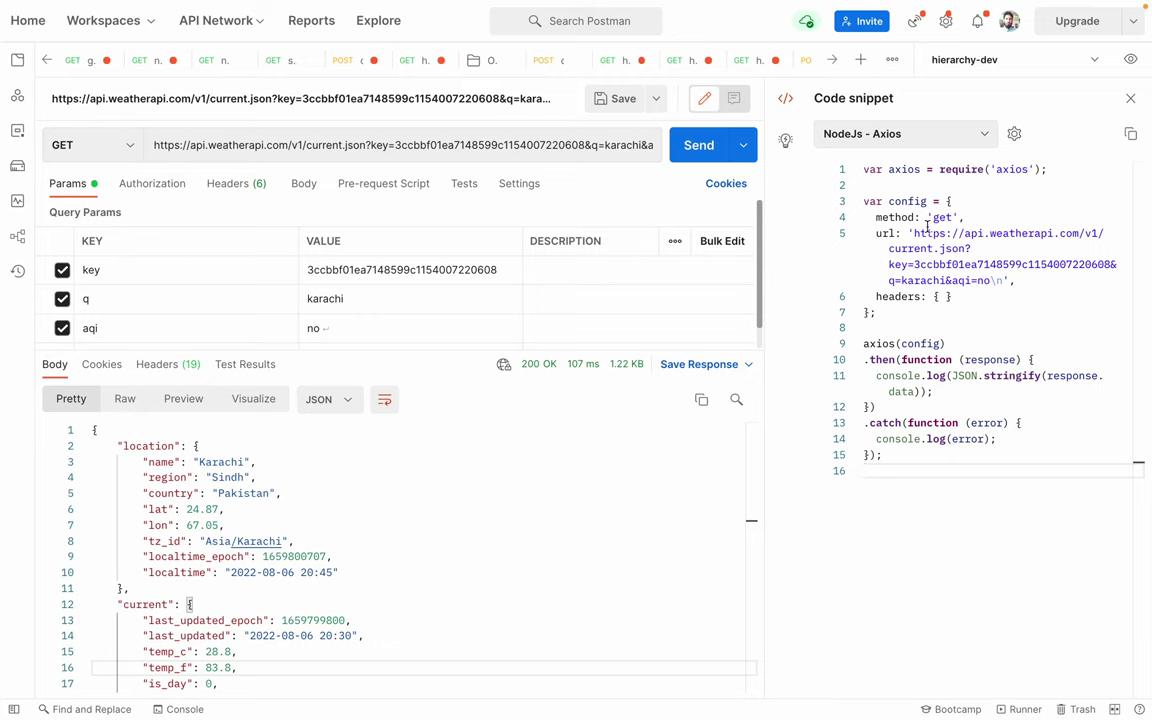
pyautogui.moveTo(802, 175); pyautogui.dragTo(967, 550)
pyautogui.click(966, 549)
# Change the code snippet language to JavaScript - Fetch and highlight the generated fetch code.
pyautogui.click(973, 133)
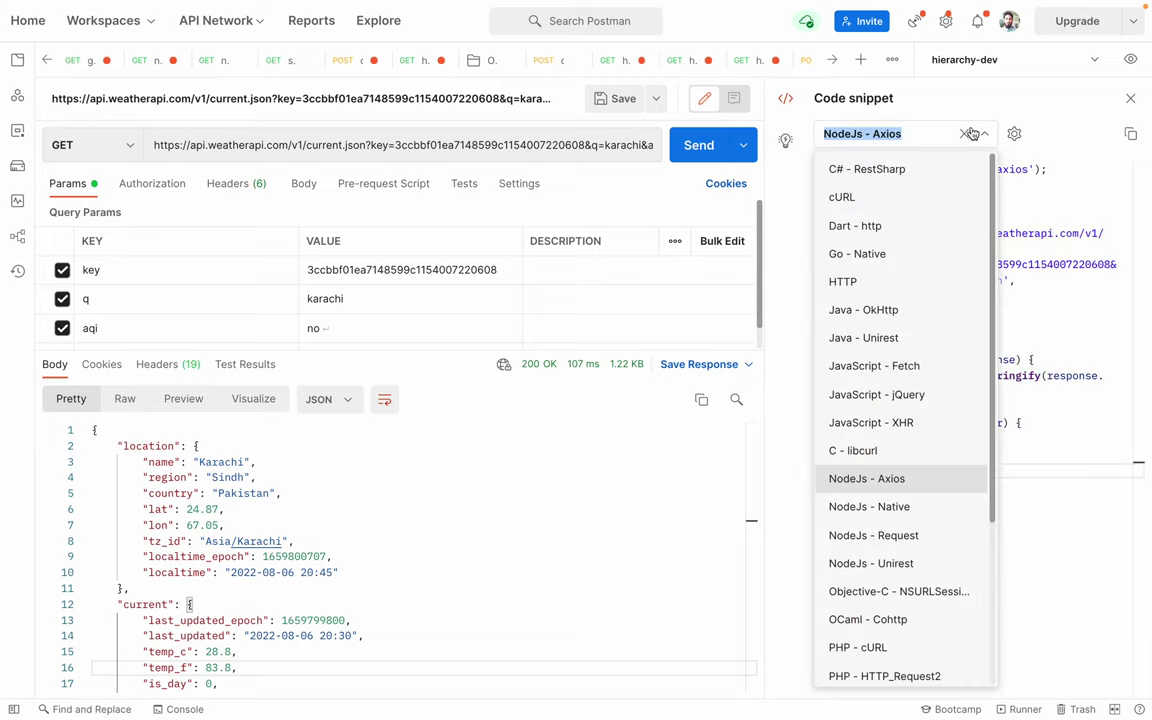
pyautogui.scroll(-2, 893, 541)
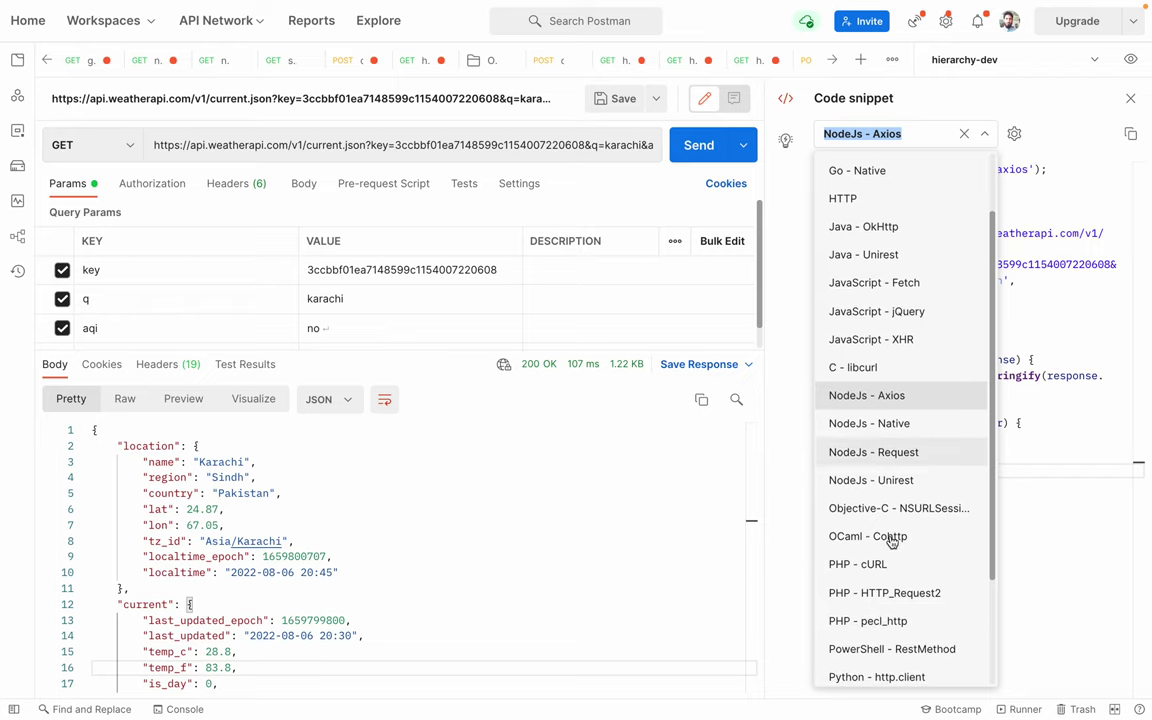
pyautogui.scroll(3, 890, 541)
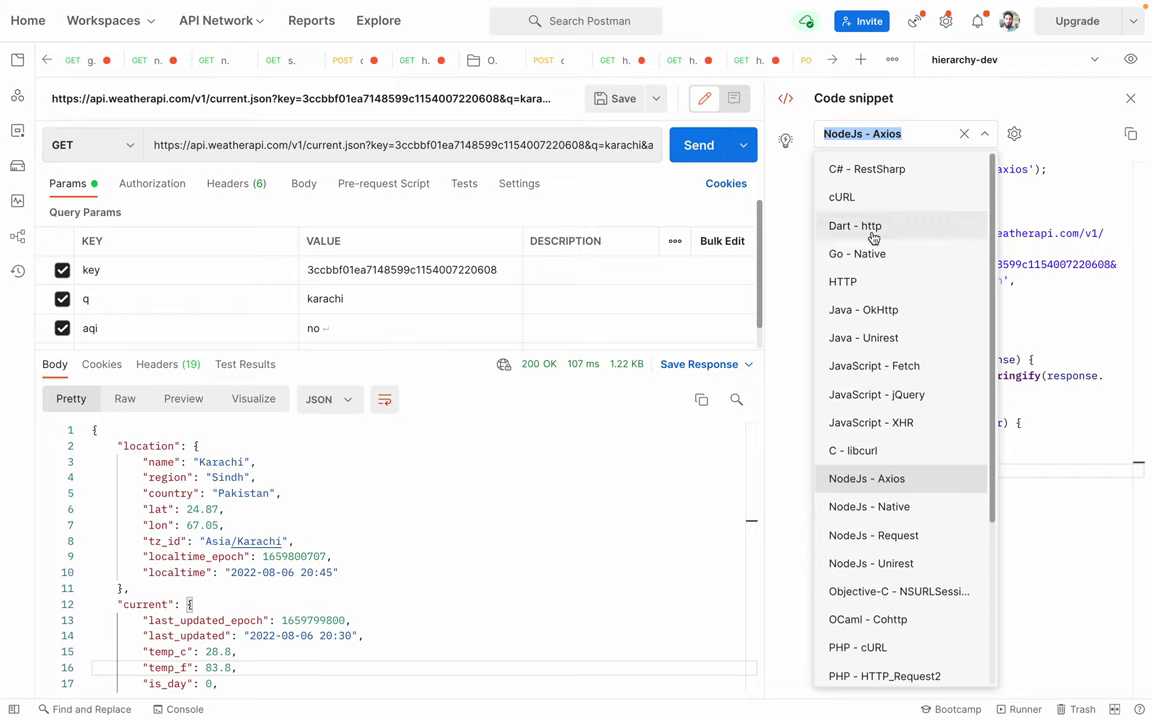
pyautogui.click(797, 367)
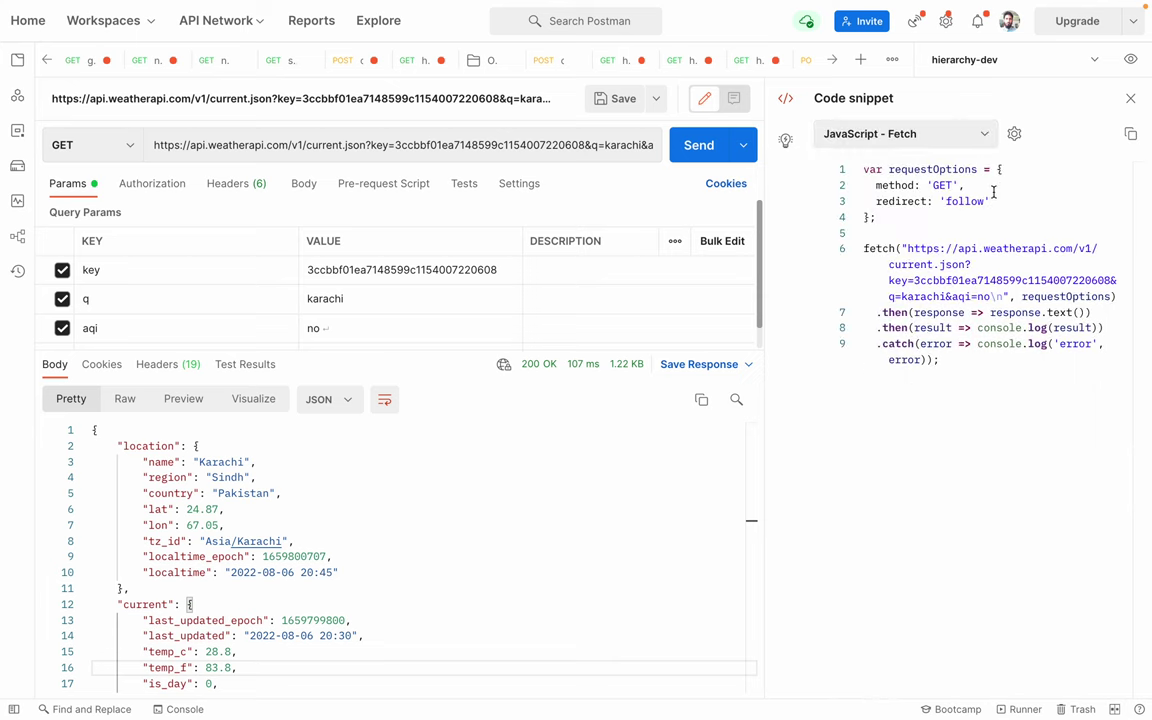
pyautogui.hotkey('ctrl', 'a')
pyautogui.click(978, 416)
pyautogui.click(1131, 101)
pyautogui.click(1131, 100)
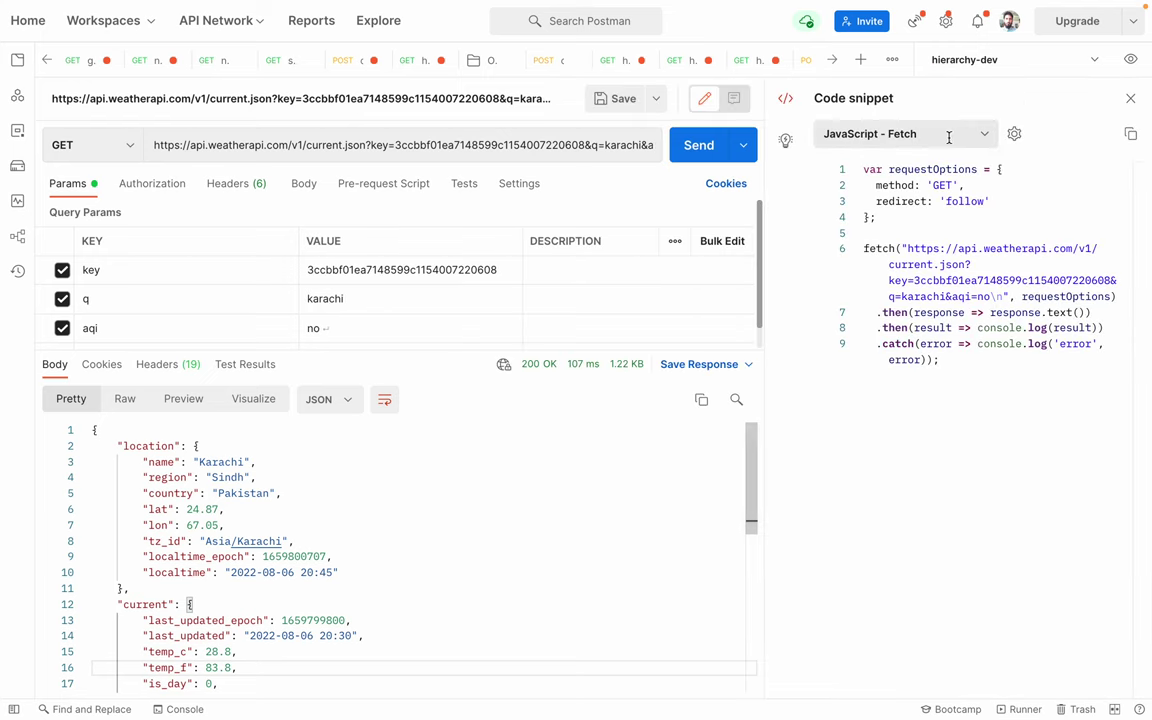
pyautogui.moveTo(868, 165); pyautogui.dragTo(1000, 330)
pyautogui.click(1046, 489)
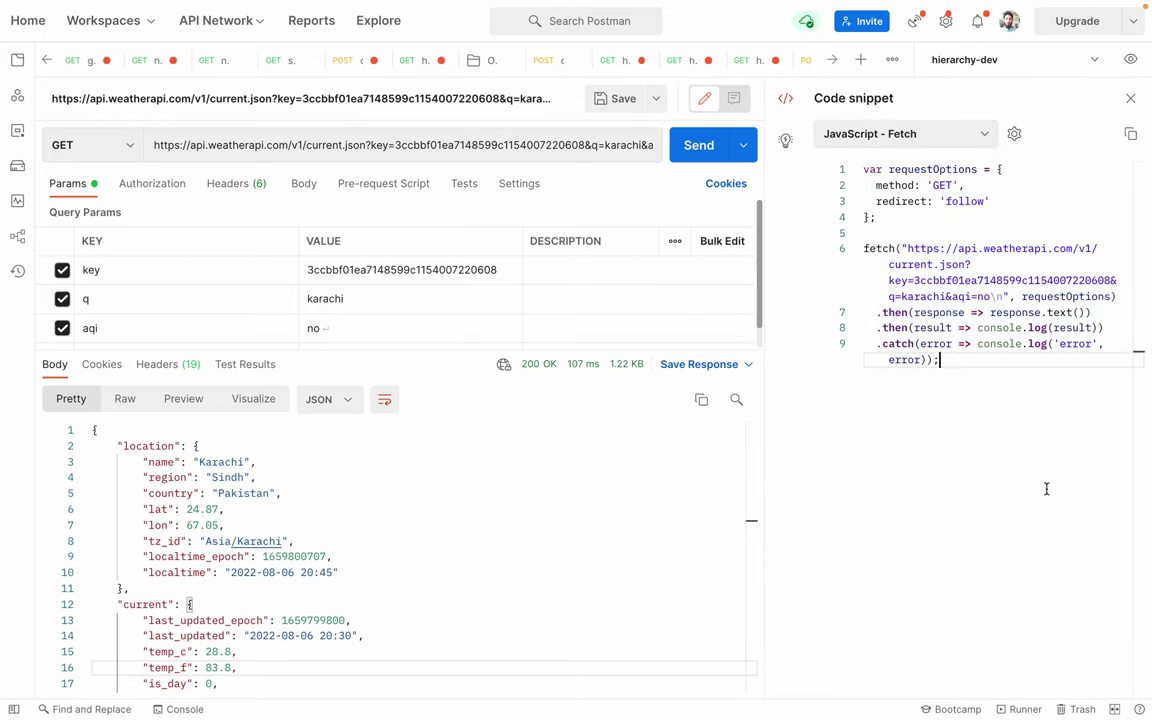
# Close the code snippet and highlight the location data in the Karachi response body.
pyautogui.click(1131, 98)
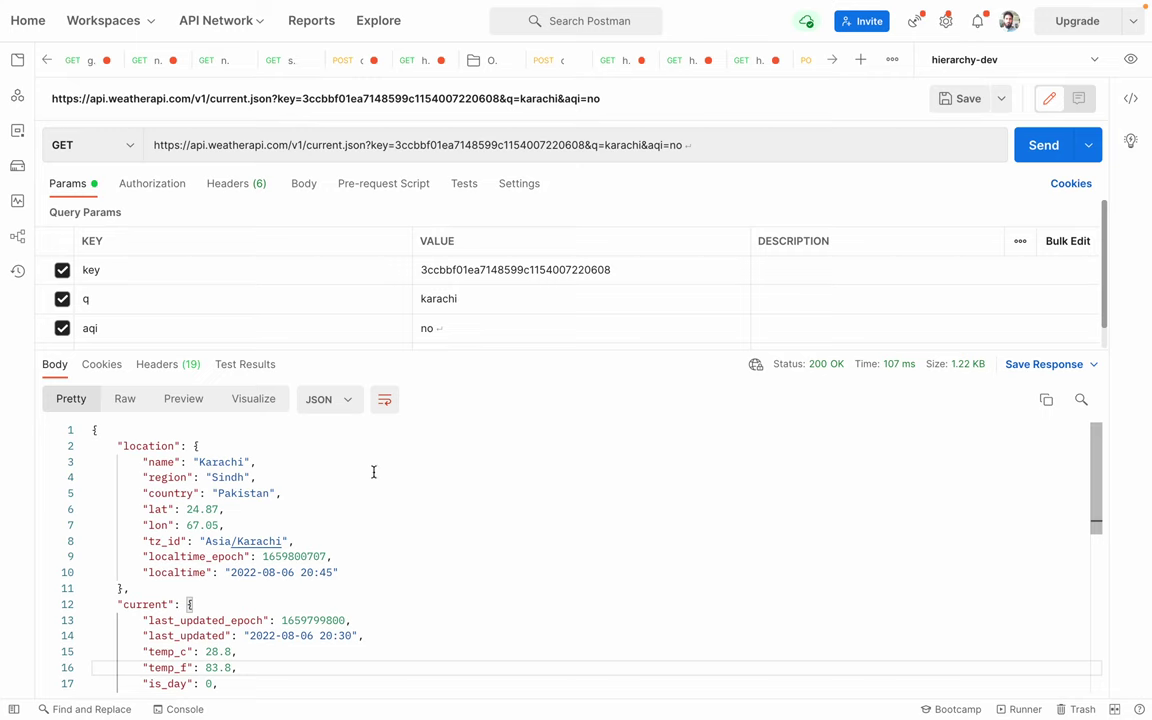
pyautogui.moveTo(150, 451); pyautogui.dragTo(363, 553)
pyautogui.click(420, 582)
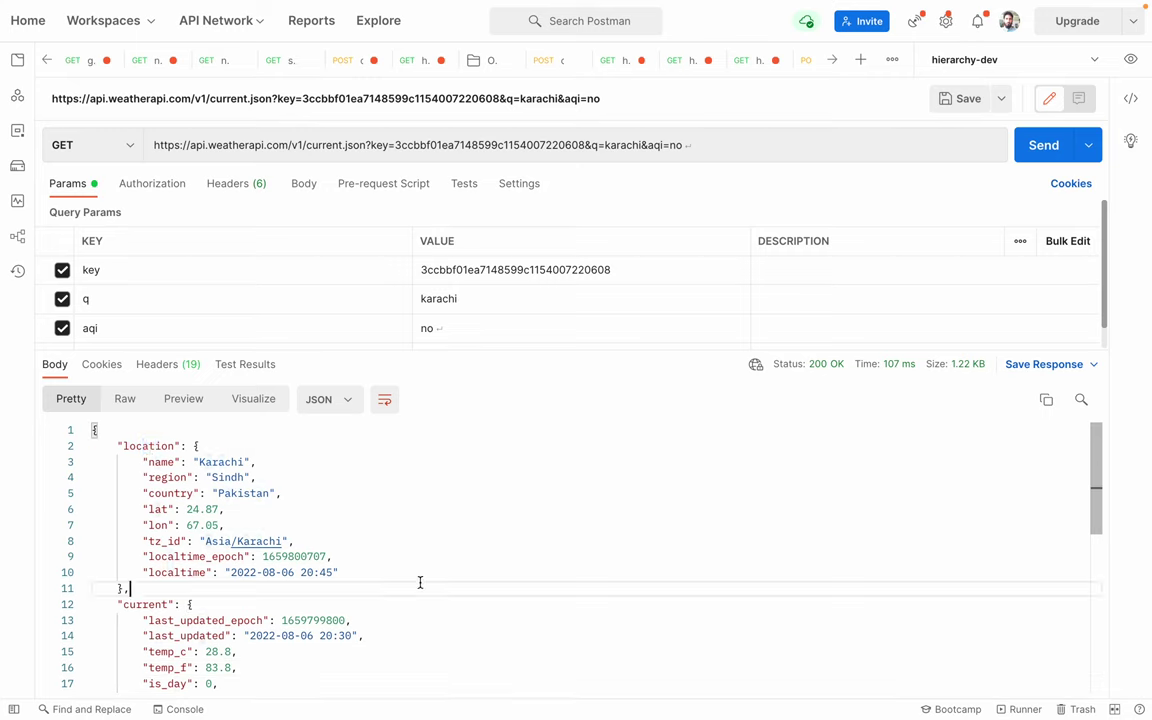